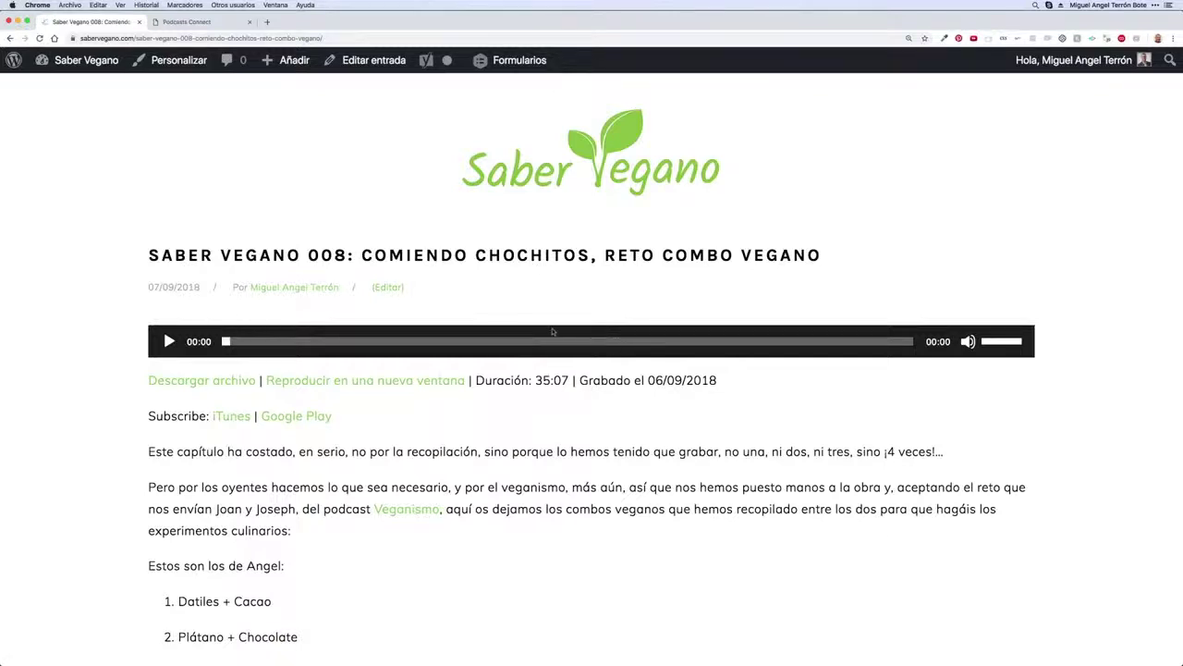
# Look through the published episode 008 page, from the audio player down to the lists of vegan combos.
pyautogui.scroll(-10, 641, 296)
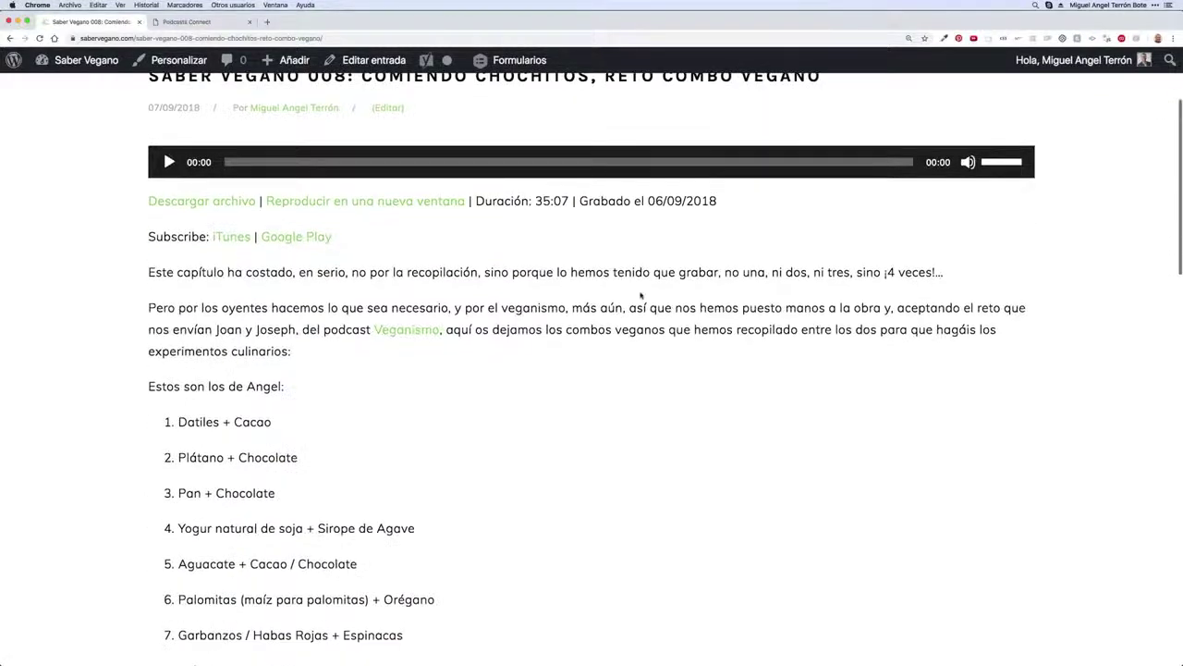
pyautogui.scroll(-10, 640, 295)
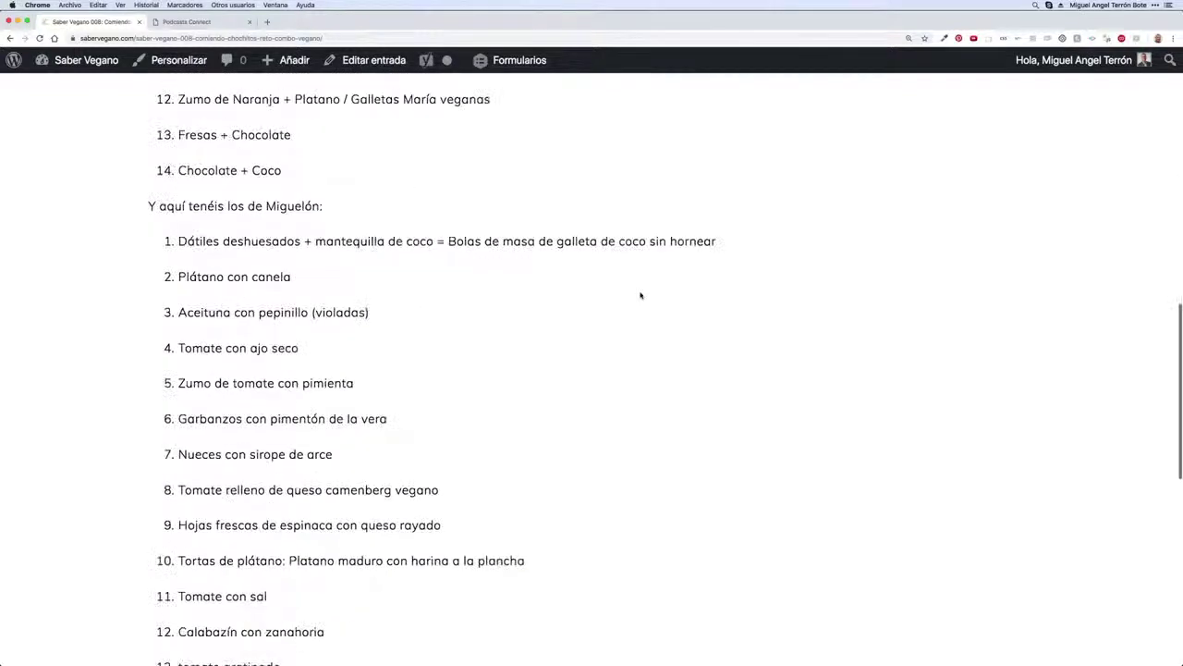
pyautogui.scroll(20, 641, 296)
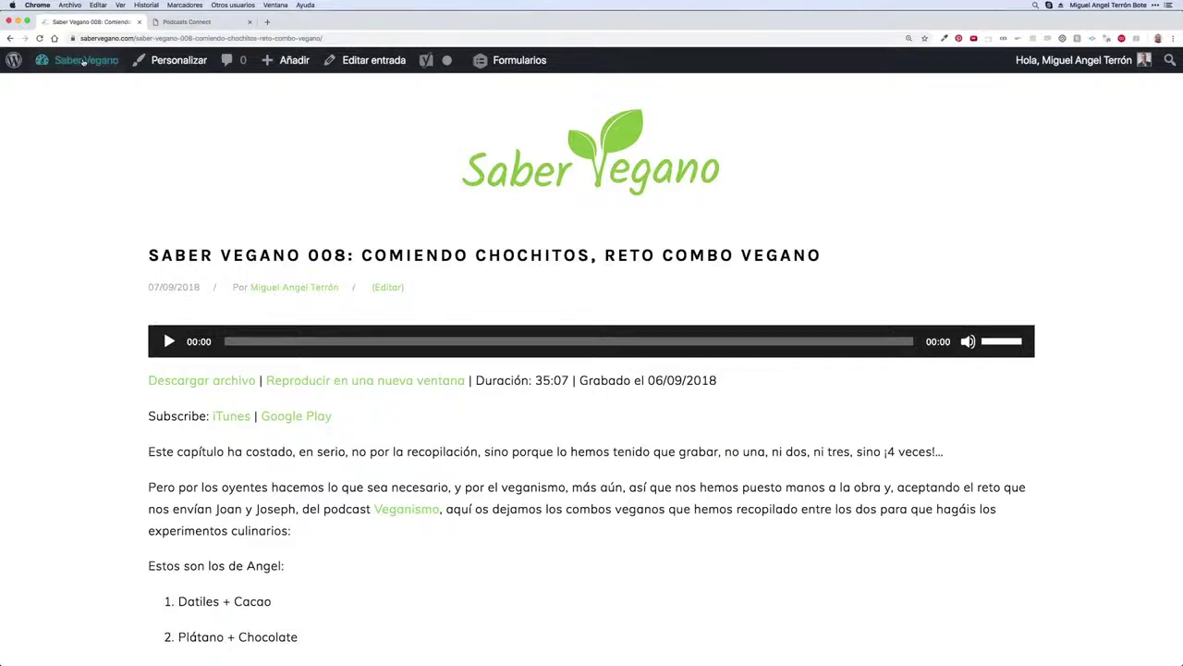
# Open the Saber Vegano site's admin dashboard and view the complete podcast listening statistics.
pyautogui.moveTo(86, 62)
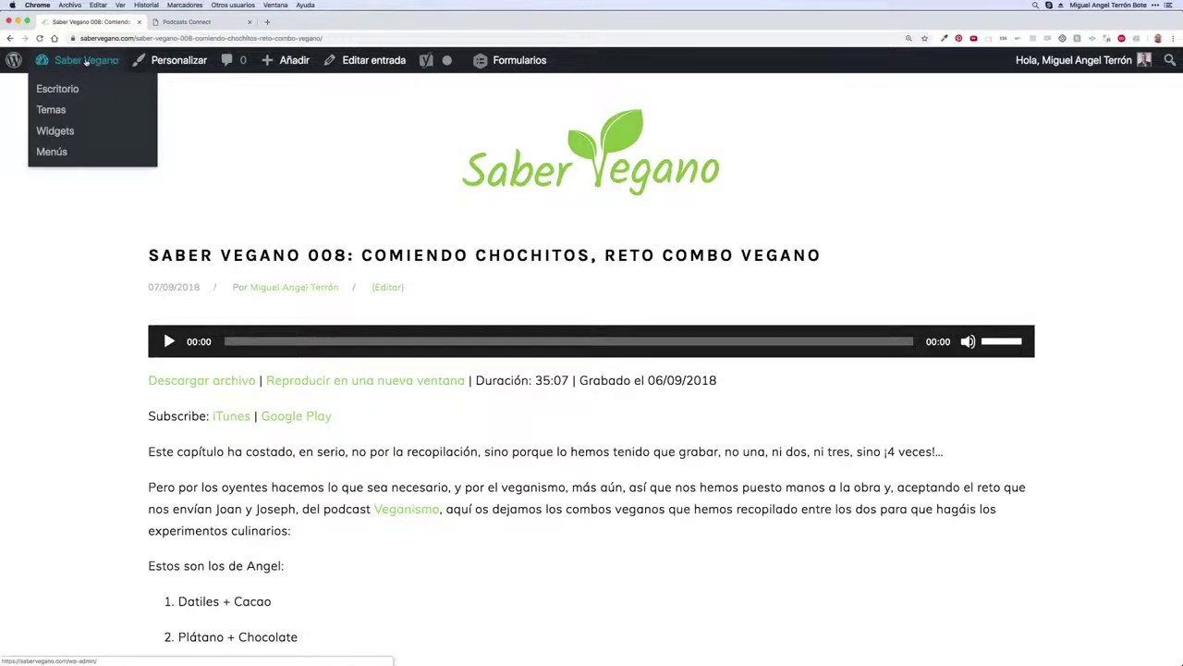
pyautogui.click(86, 60)
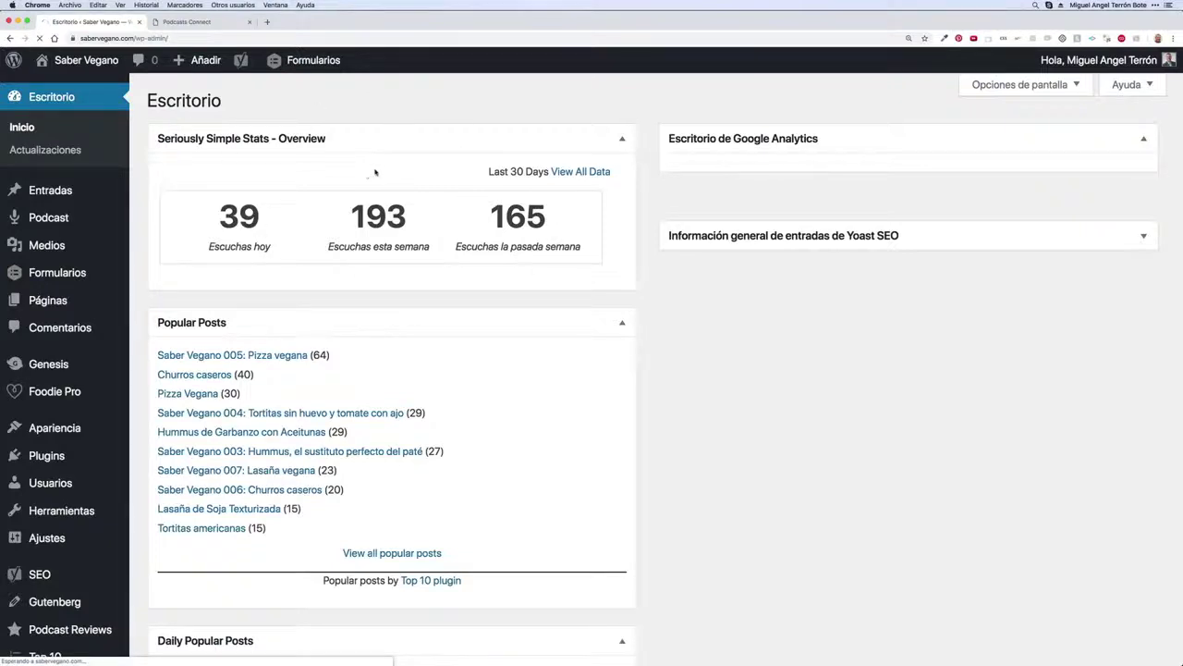
pyautogui.click(582, 172)
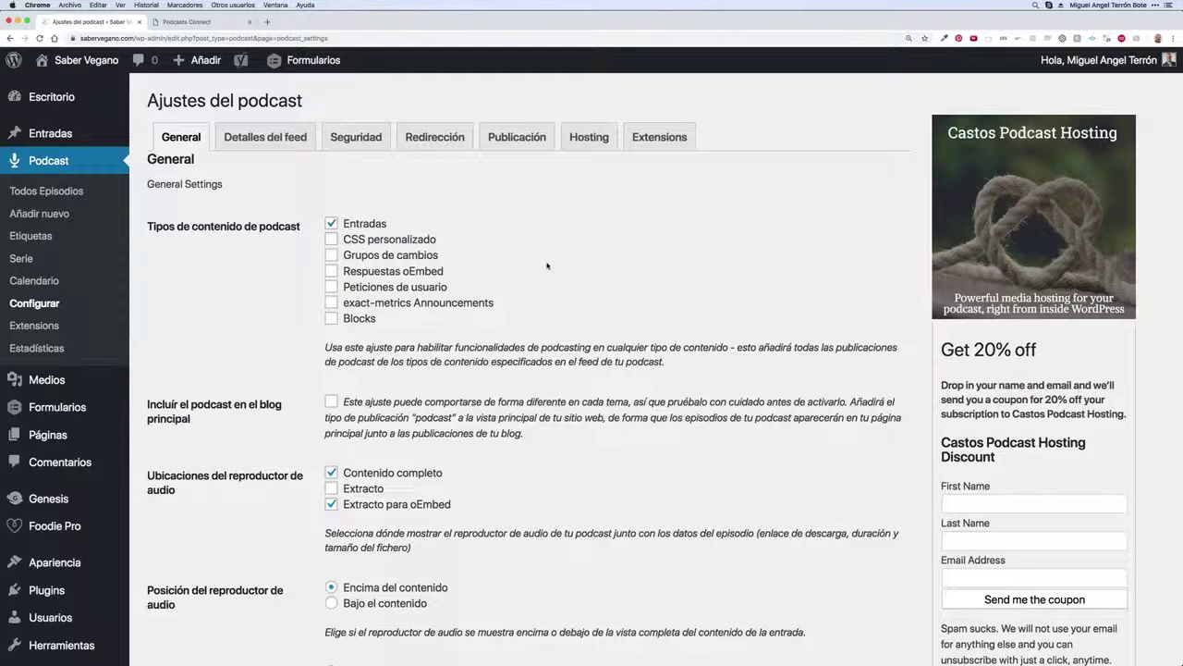
# Examine the General podcast settings, including content types, player locations, position, visibility, style and colours.
pyautogui.scroll(-3, 547, 265)
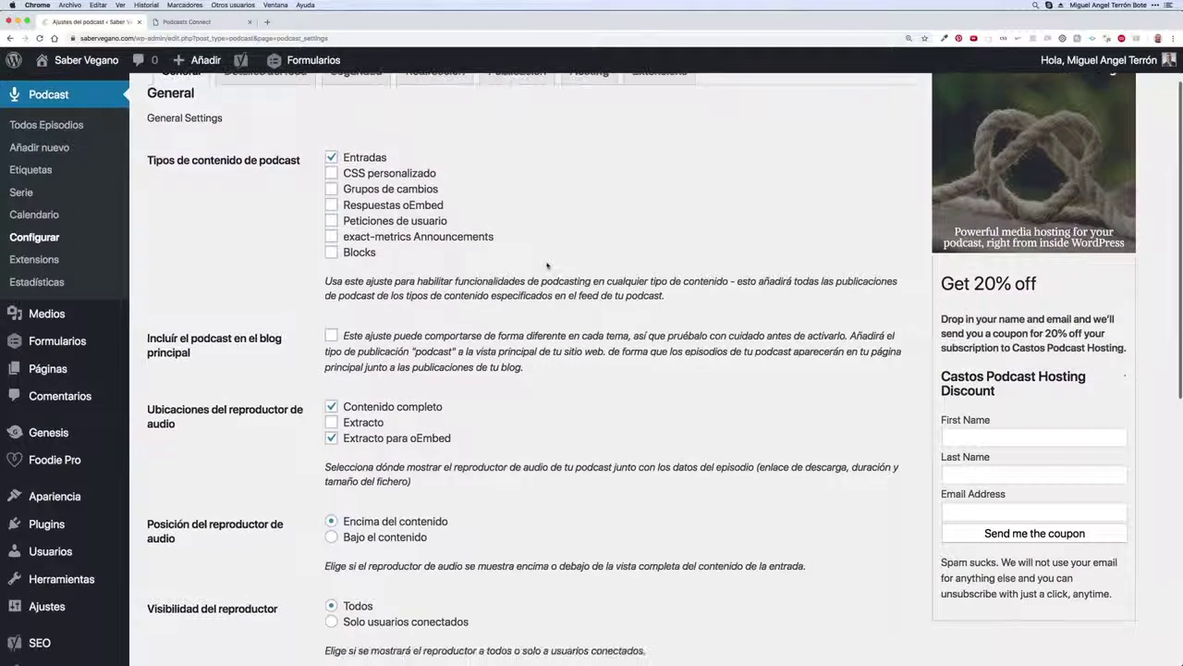
pyautogui.scroll(-1, 547, 265)
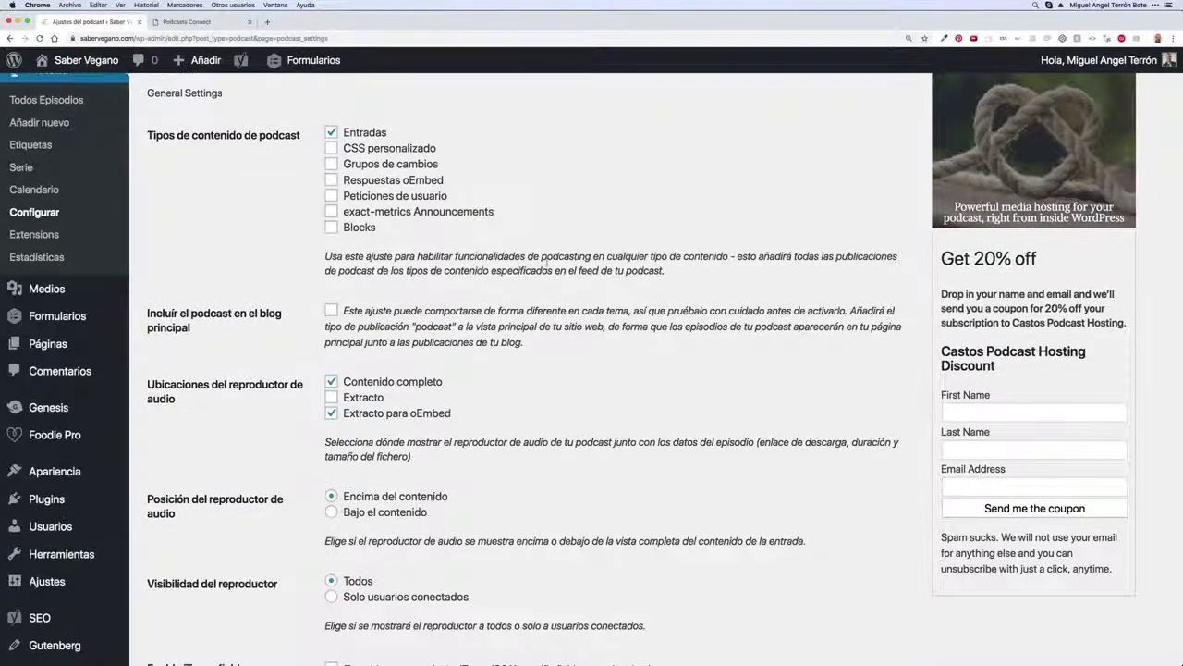
pyautogui.scroll(-3, 546, 263)
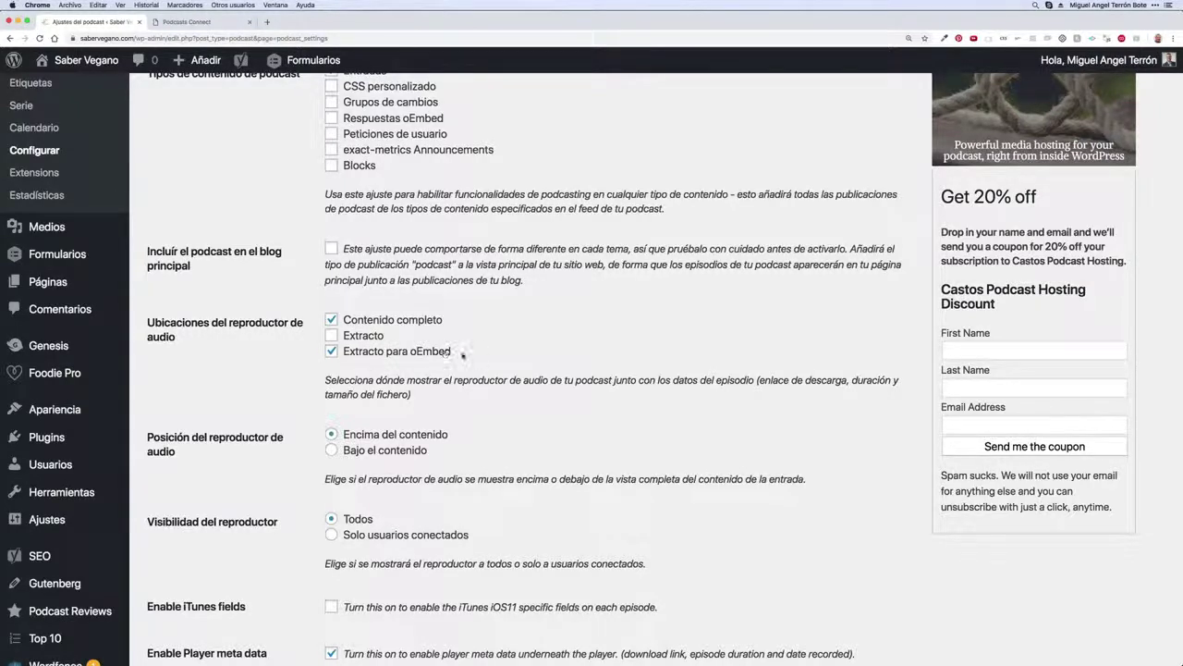
pyautogui.scroll(-3, 399, 449)
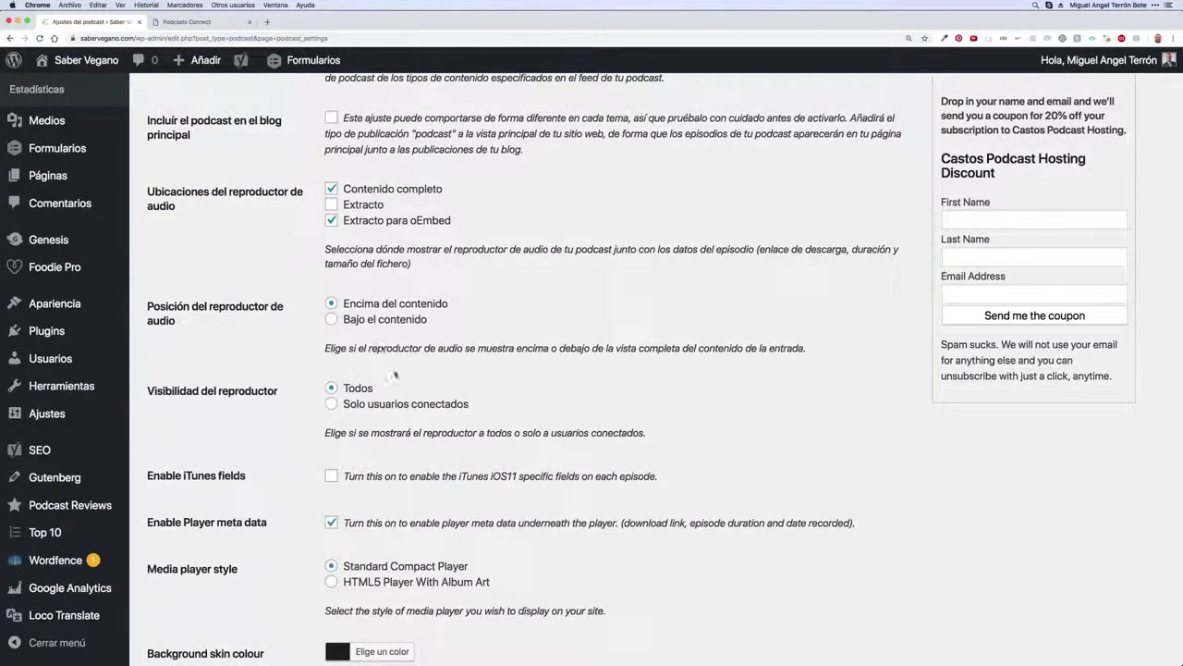
pyautogui.scroll(-1, 434, 398)
pyautogui.scroll(-2, 434, 396)
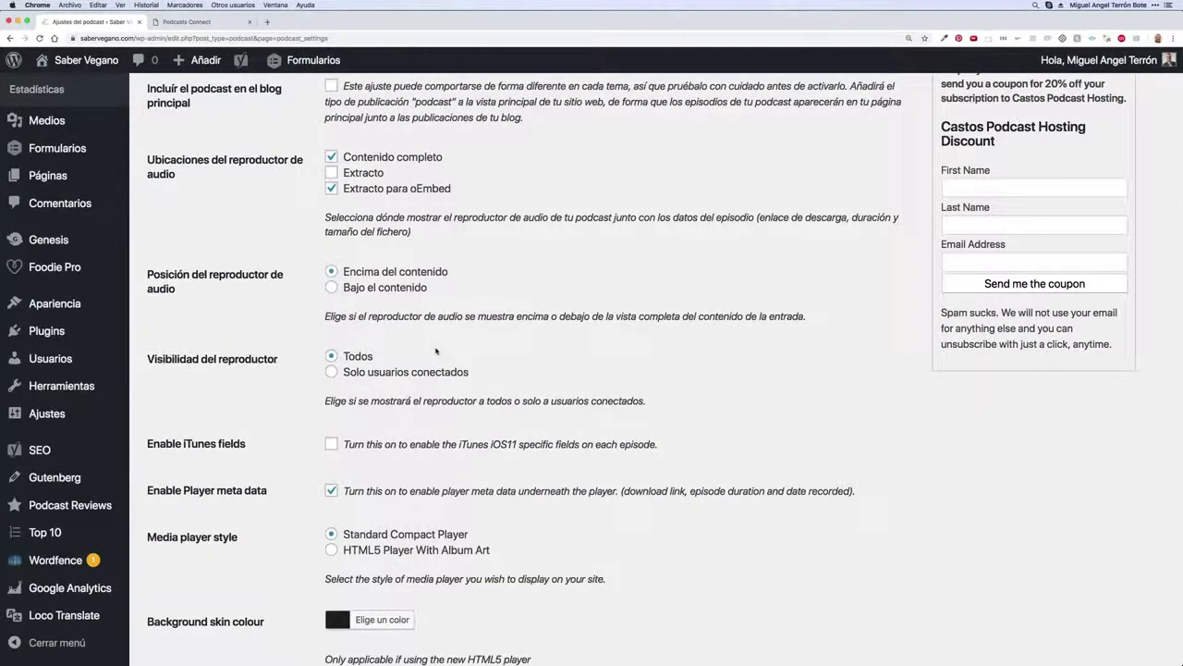
pyautogui.scroll(-10, 436, 350)
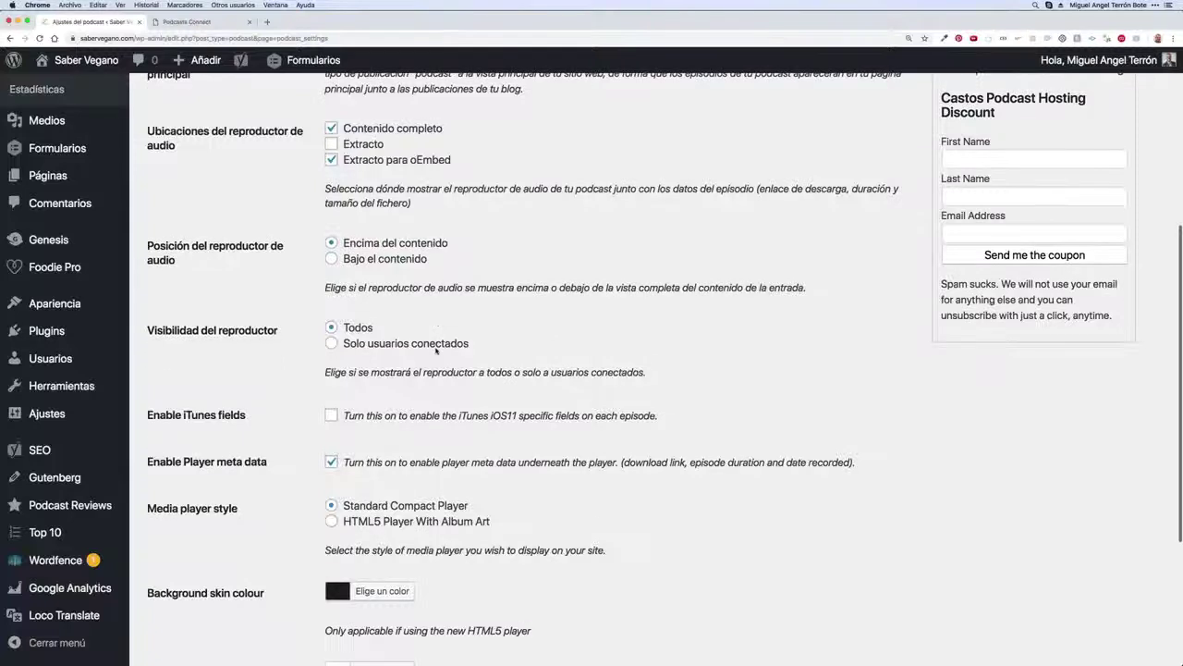
pyautogui.scroll(15, 370, 323)
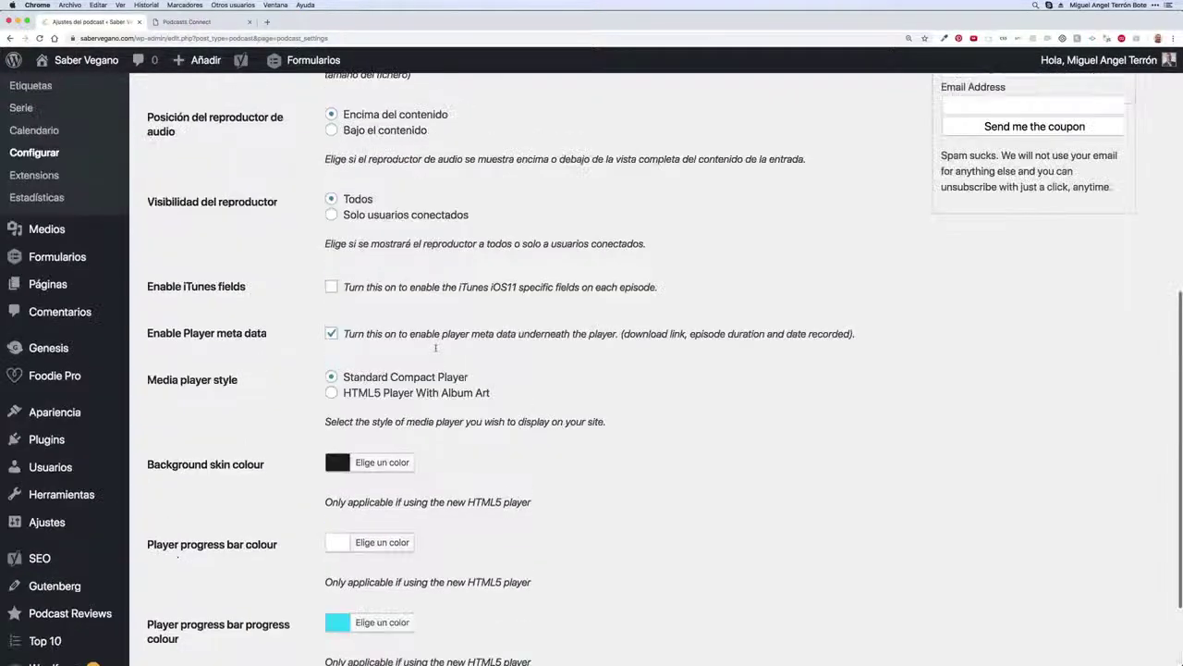
# Open the podcast's feed details and compare its title with the Saber Vegano listing in iTunes.
pyautogui.click(273, 138)
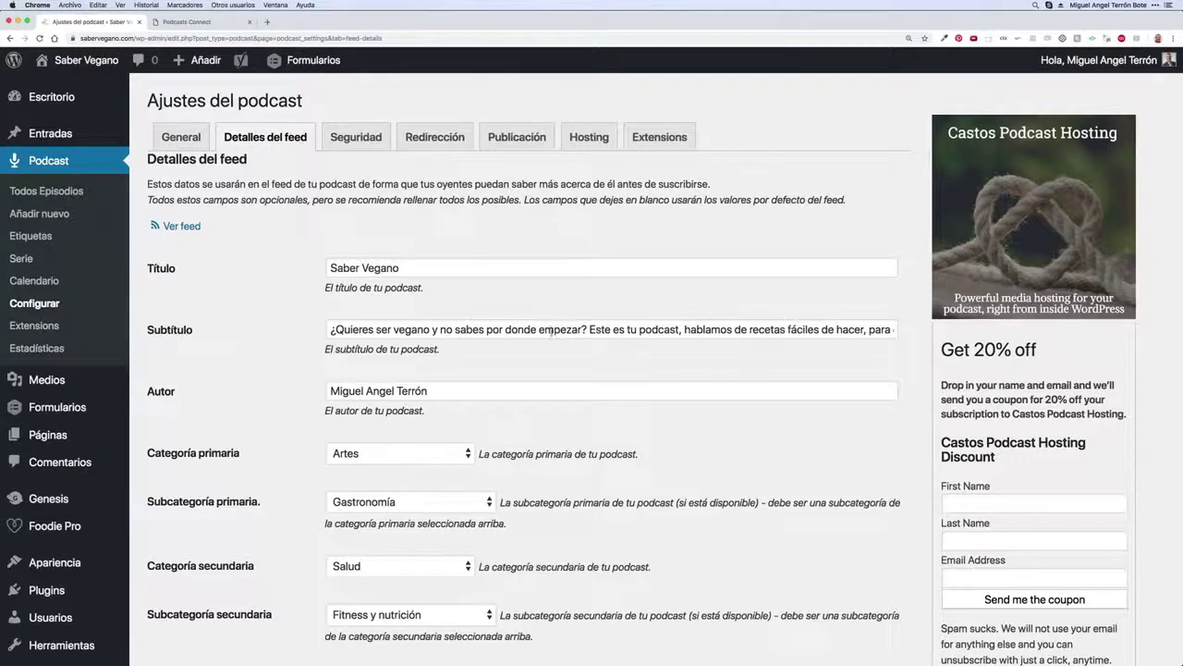
pyautogui.moveTo(569, 658)
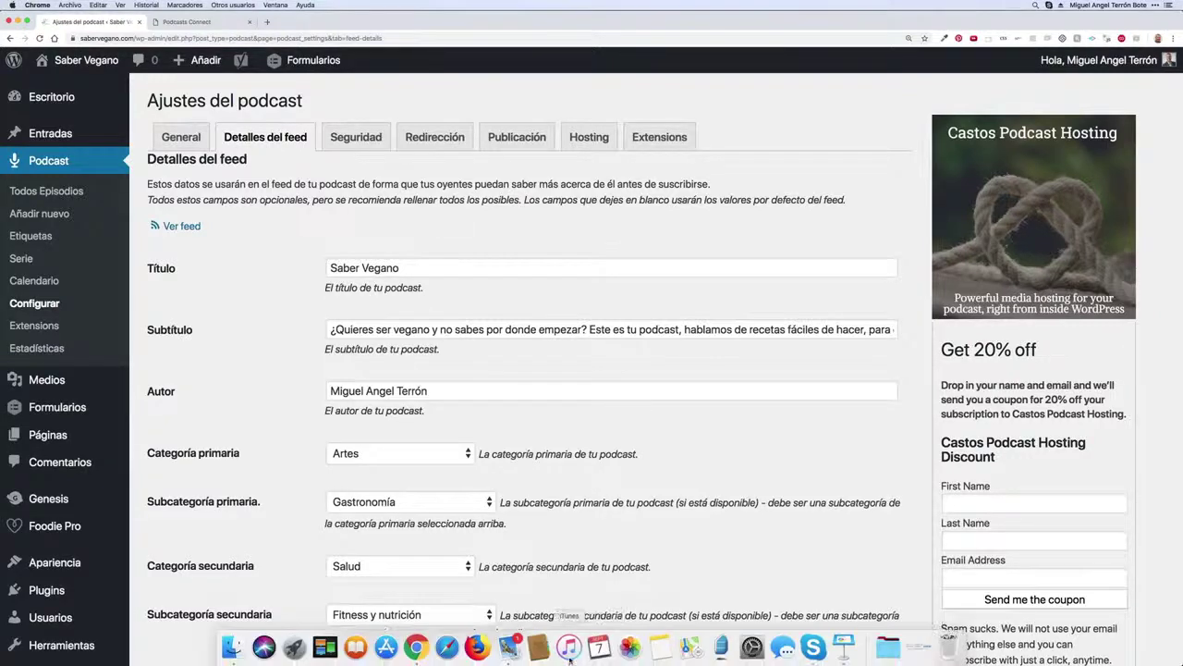
pyautogui.click(568, 647)
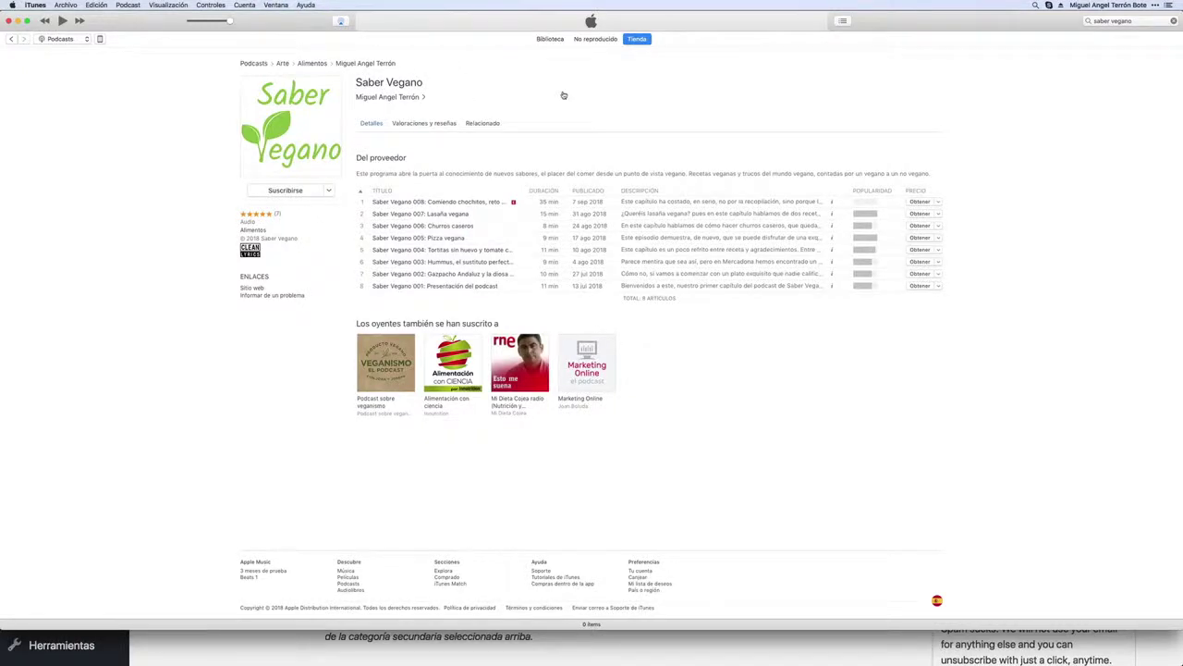
pyautogui.press('super+Tab')
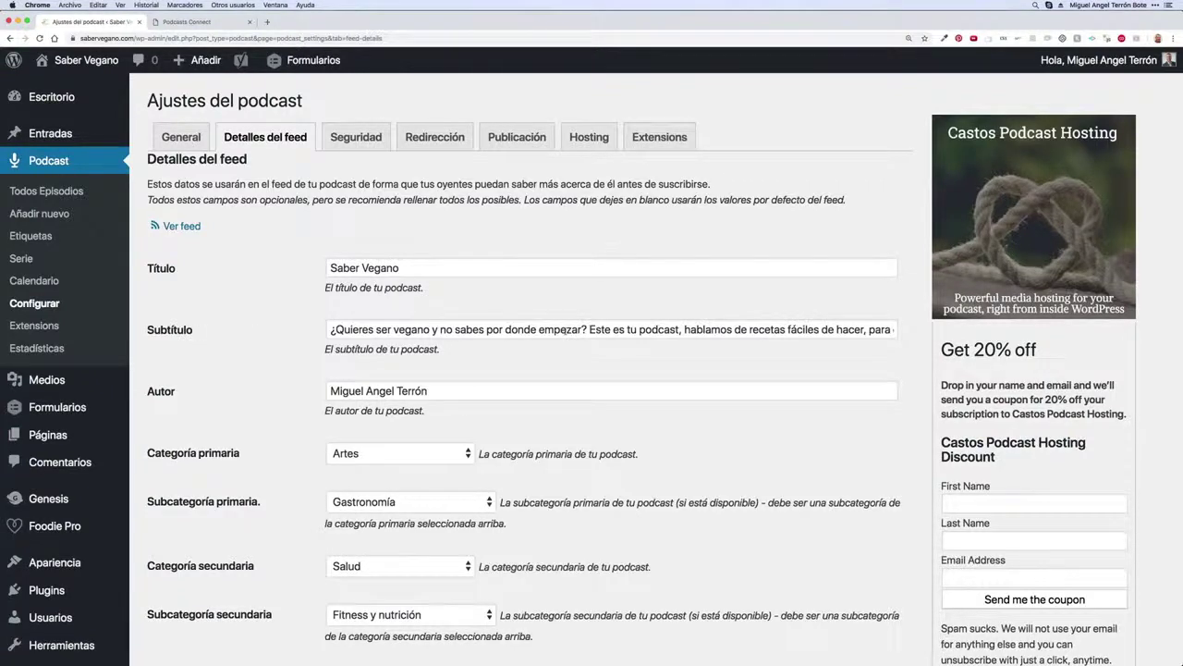
# Compare the provider description on the iTunes listing with the description/summary field in the feed details.
pyautogui.press('super+Tab')
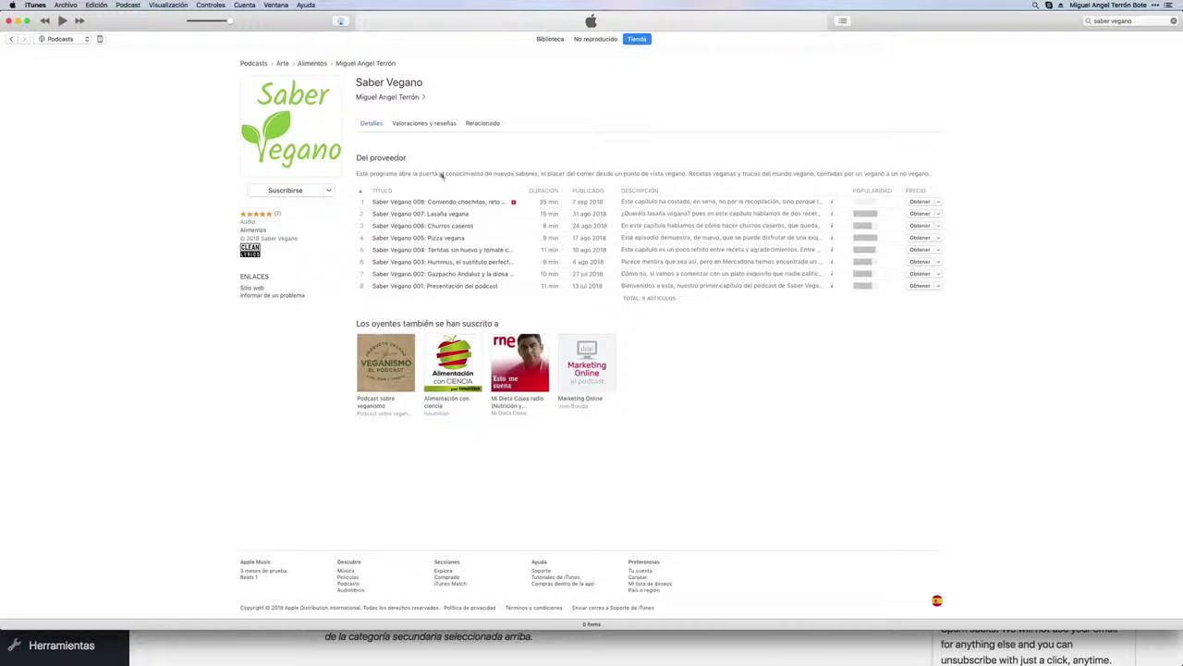
pyautogui.press('super+Tab')
pyautogui.scroll(-2, 480, 389)
pyautogui.scroll(-8, 480, 388)
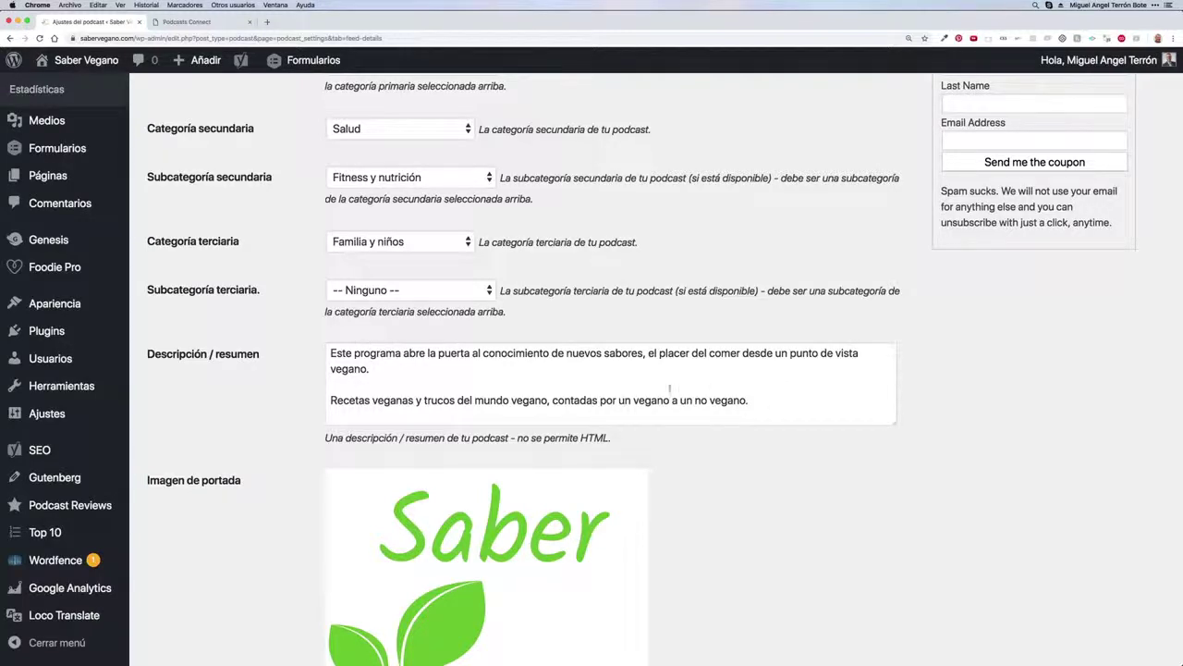
# Compare the author field in the feed details with the author shown on the iTunes listing.
pyautogui.scroll(10, 670, 388)
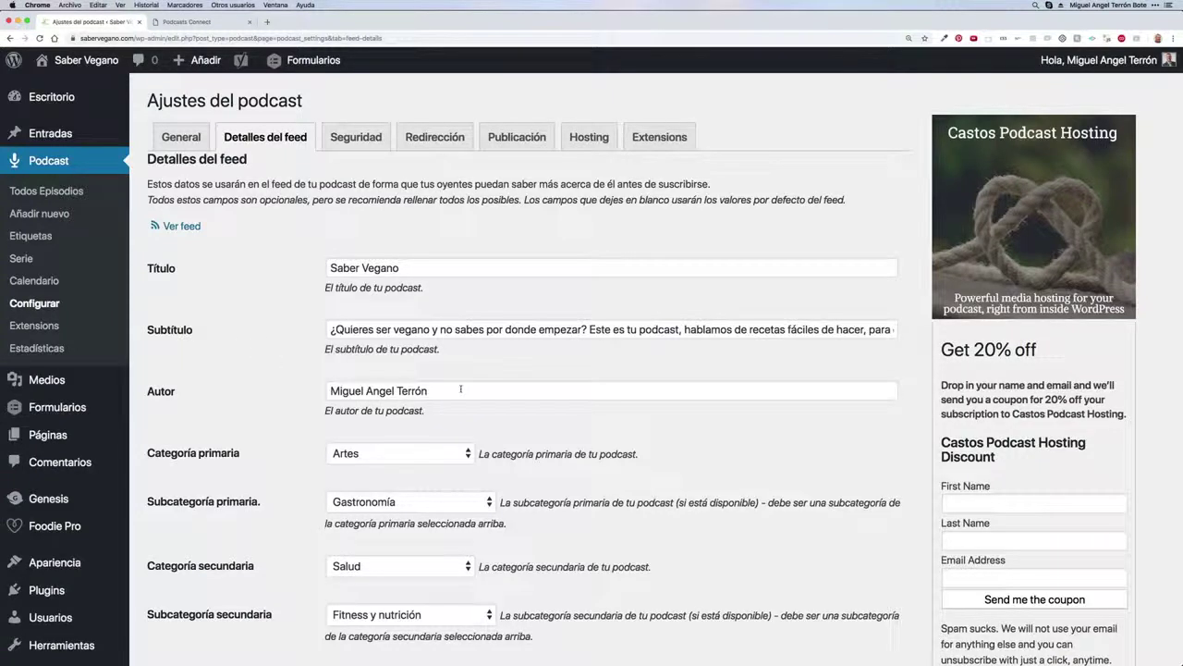
pyautogui.click(460, 389)
pyautogui.click(471, 415)
pyautogui.press('super+Tab')
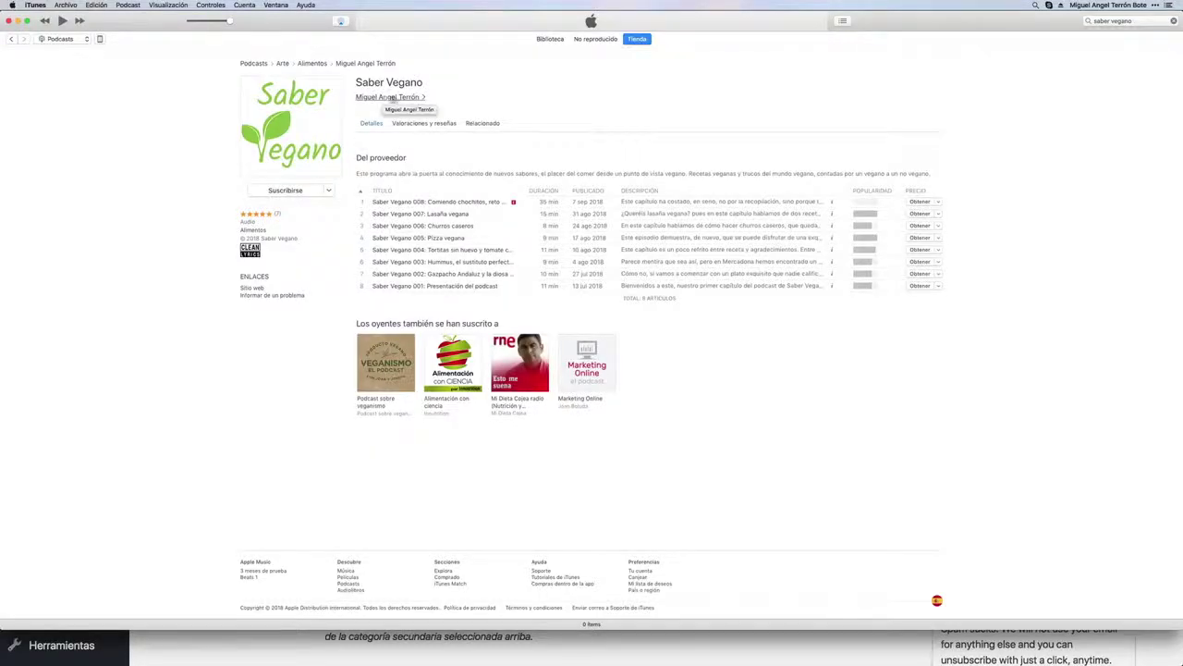
pyautogui.press('super+Tab')
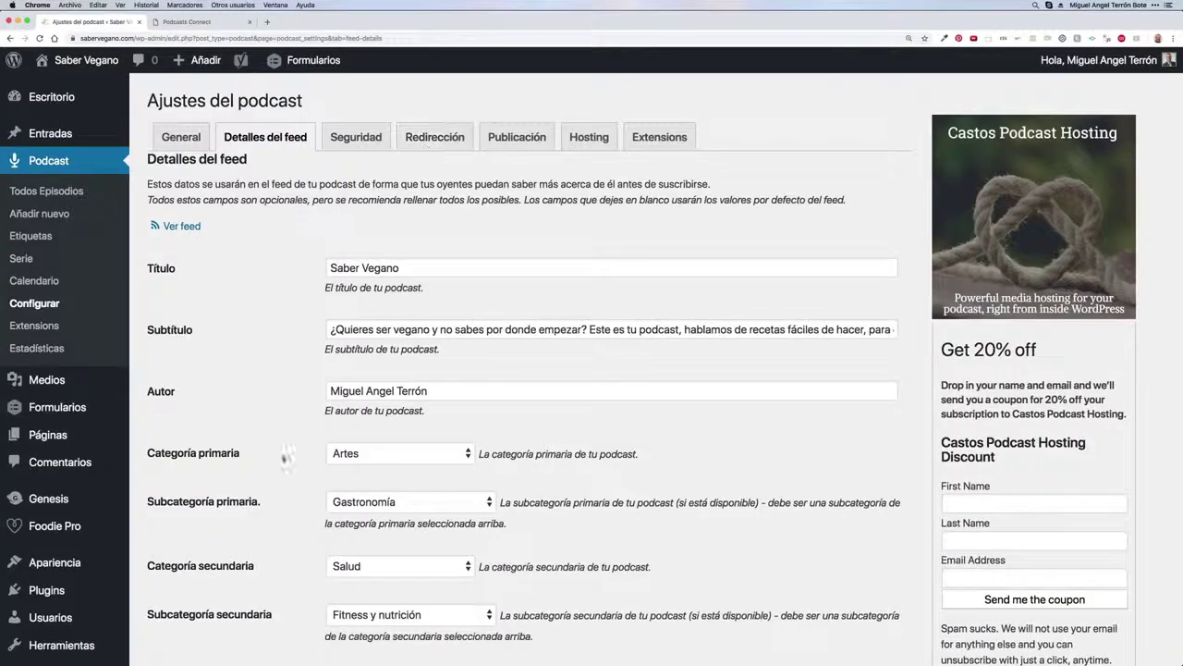
# Check the feed's category fields, then browse the food podcasts category in iTunes and open its top podcasts ranking.
pyautogui.scroll(-4, 260, 448)
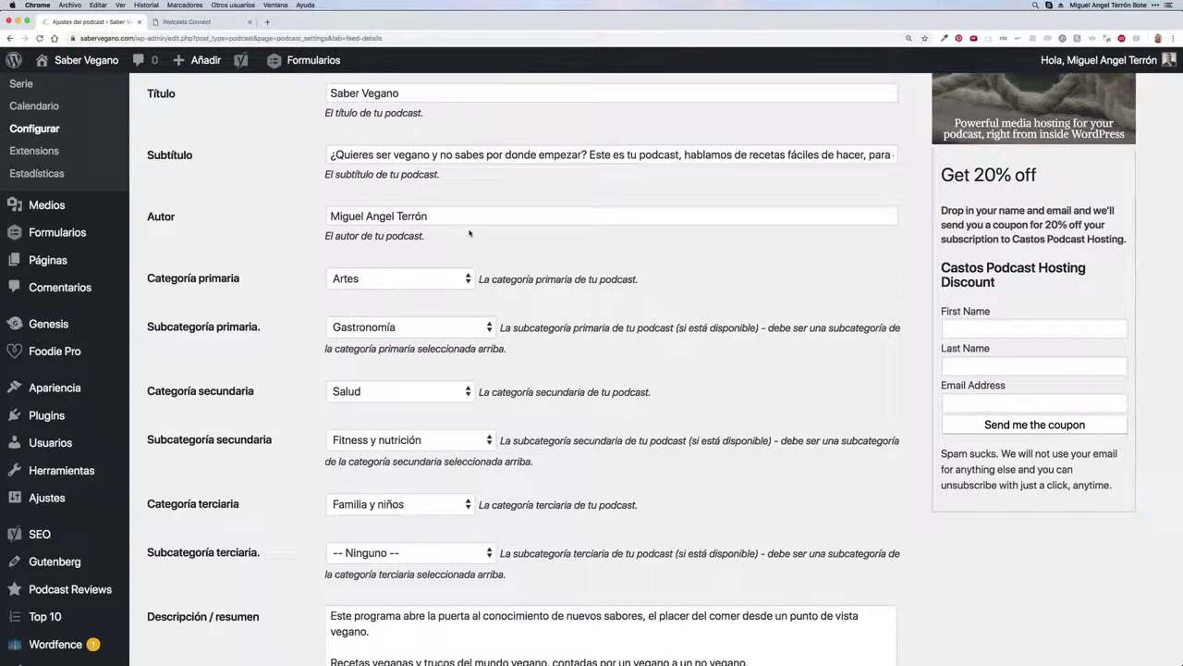
pyautogui.press('super+Tab')
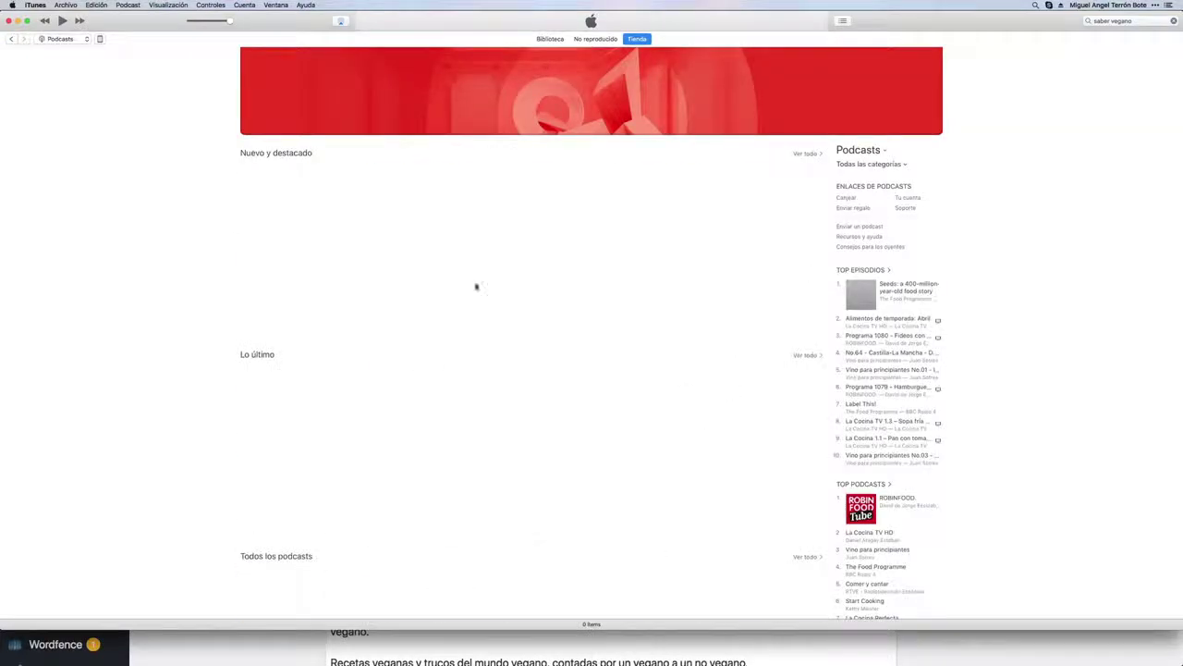
pyautogui.hscroll(3, 476, 277)
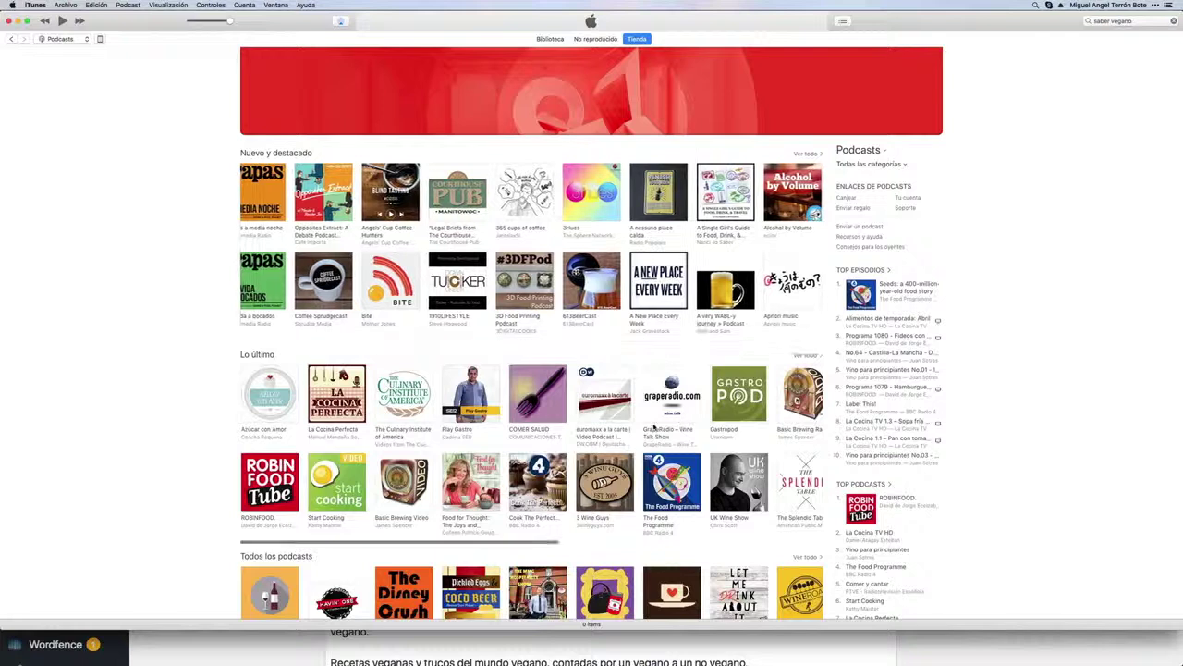
pyautogui.hscroll(4, 655, 426)
pyautogui.scroll(-5, 1035, 480)
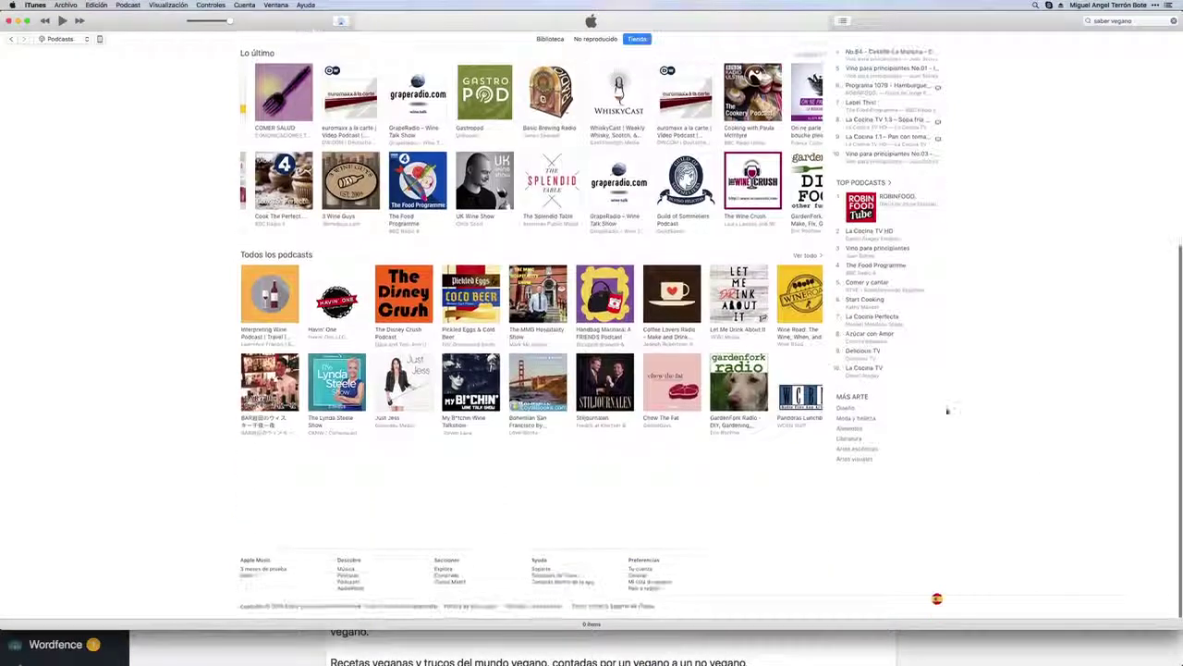
pyautogui.click(861, 185)
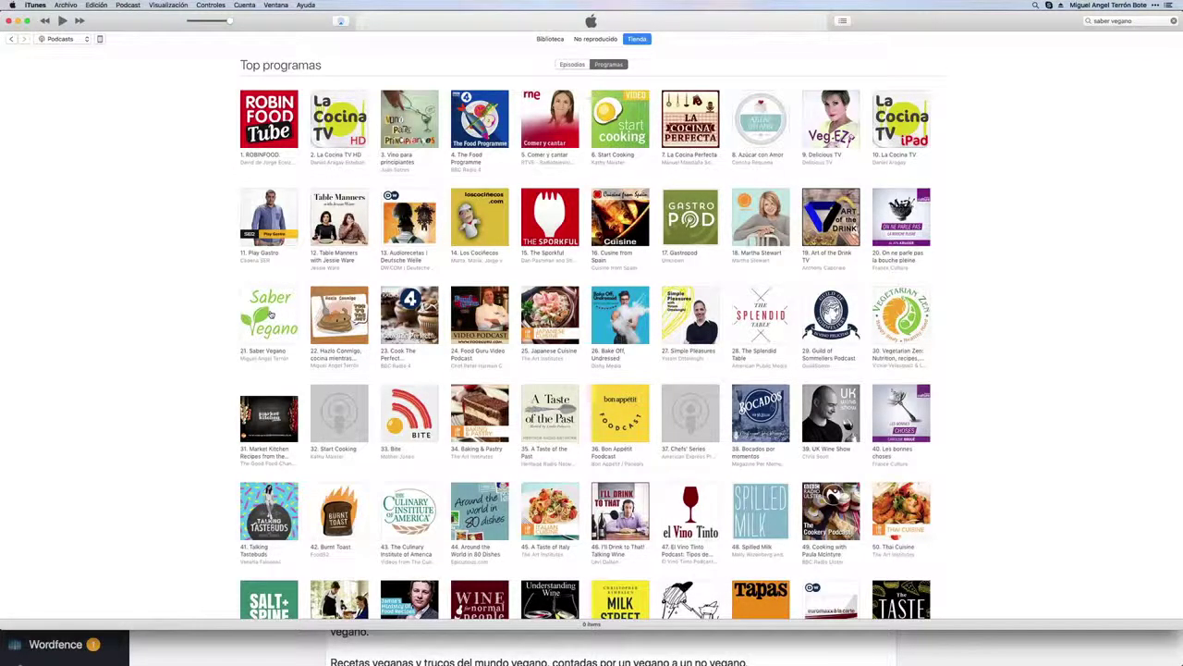
# Check the secondary category in the feed details, then filter the iTunes podcast store by the Salud category.
pyautogui.press('super+Tab')
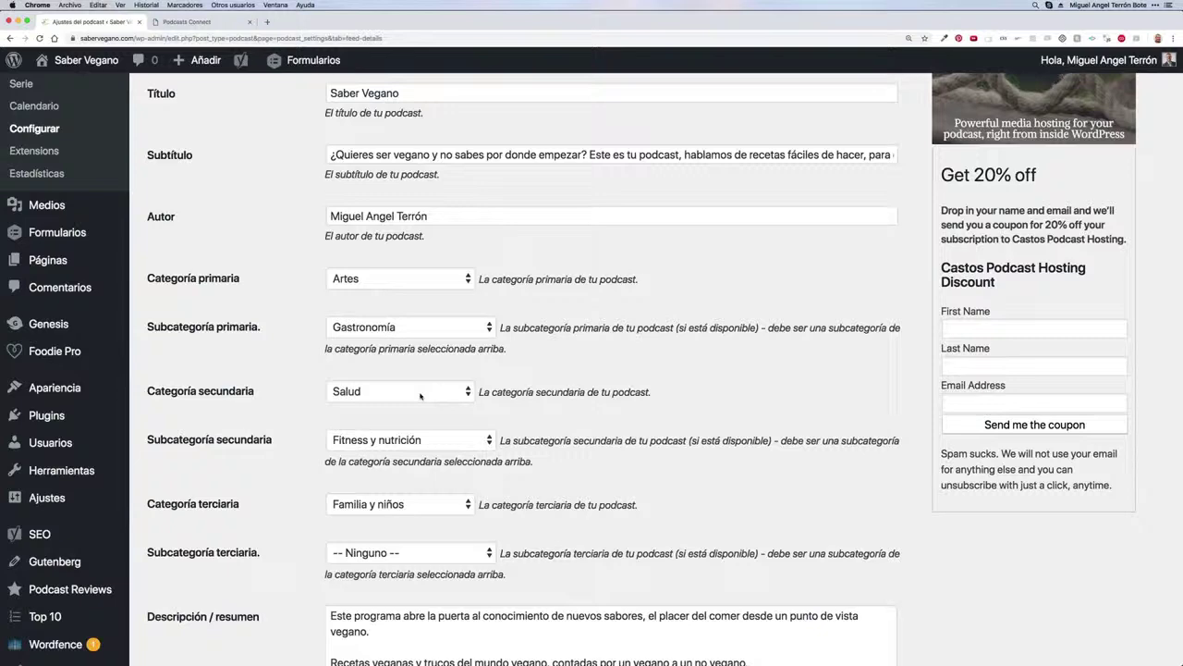
pyautogui.press('super+Tab')
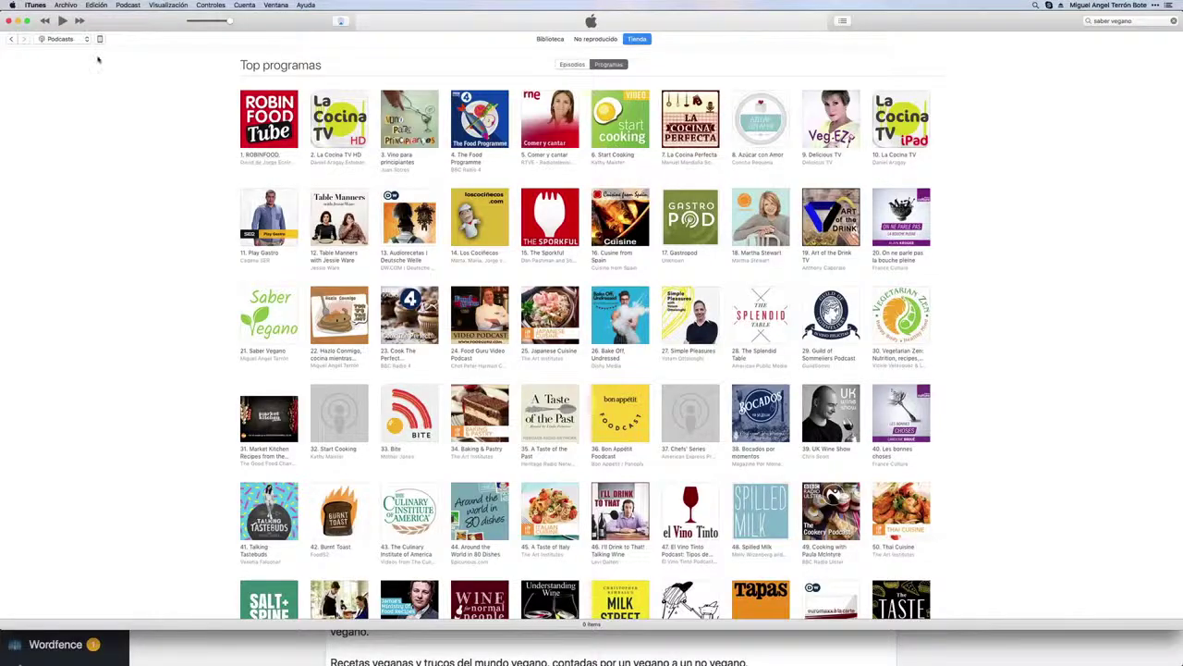
pyautogui.click(11, 40)
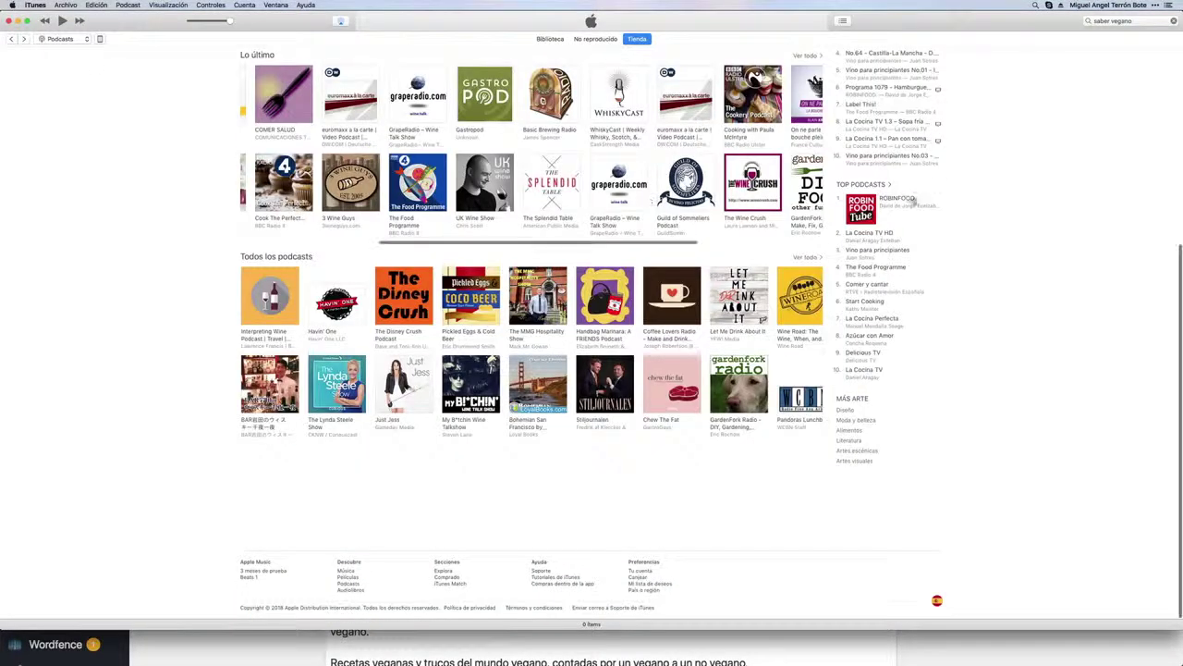
pyautogui.scroll(10, 923, 303)
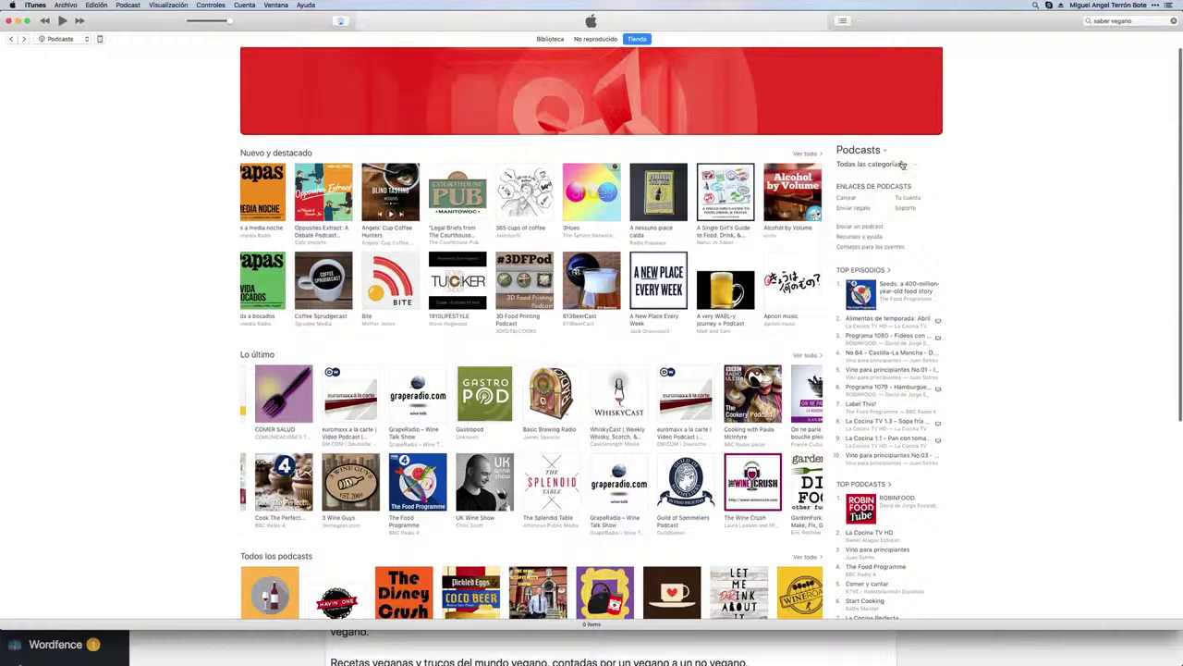
pyautogui.click(903, 165)
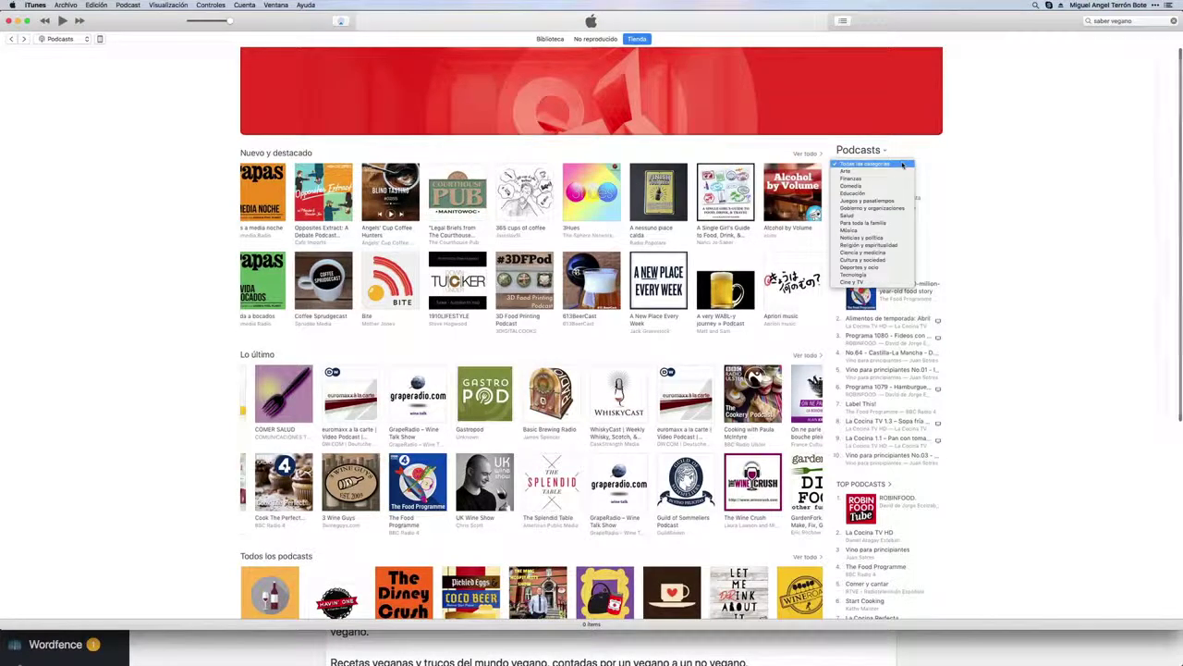
pyautogui.click(865, 216)
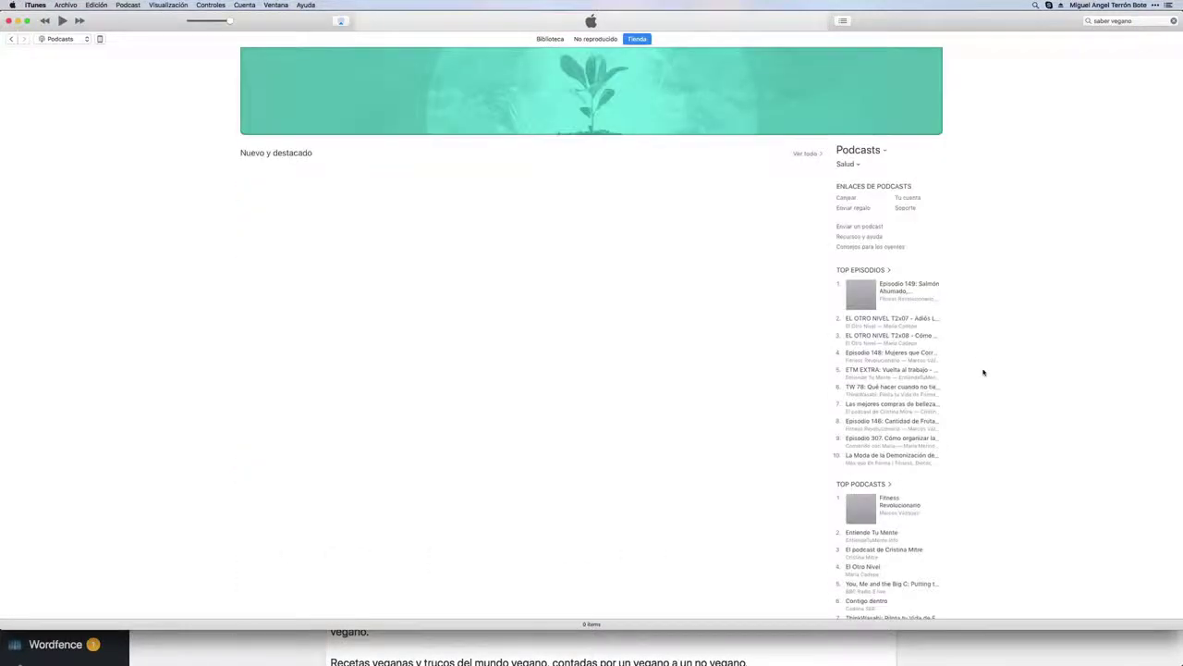
# Open the En forma y nutrición subcategory within the Salud podcasts.
pyautogui.scroll(-1, 983, 373)
pyautogui.scroll(-5, 984, 372)
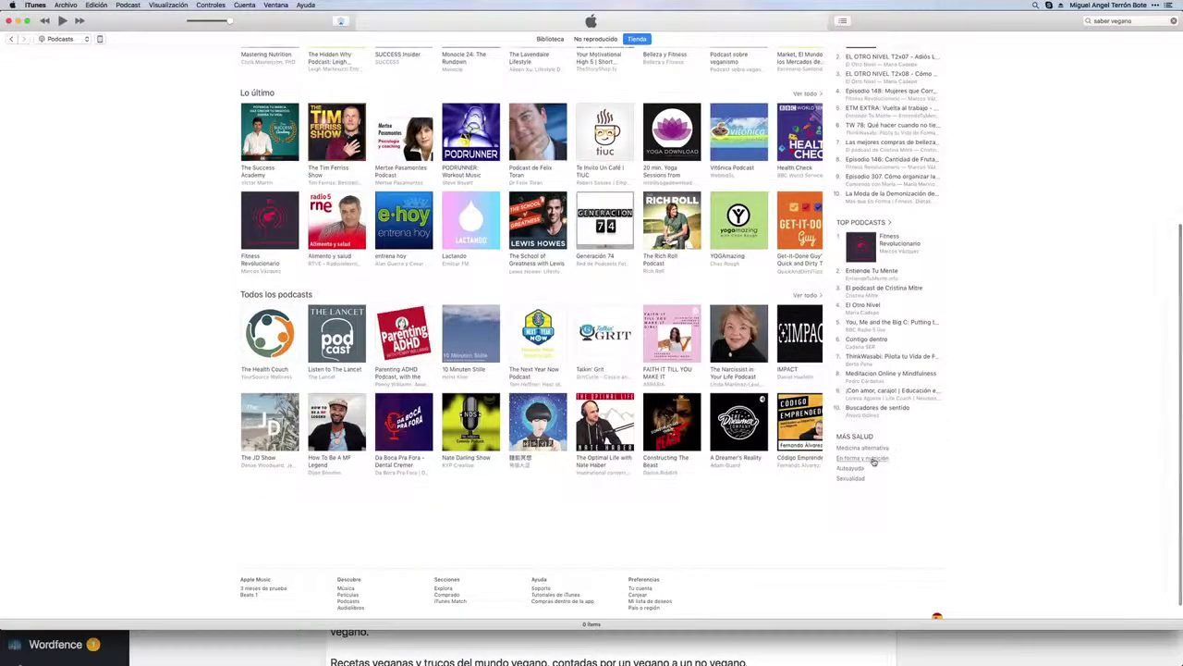
pyautogui.click(874, 460)
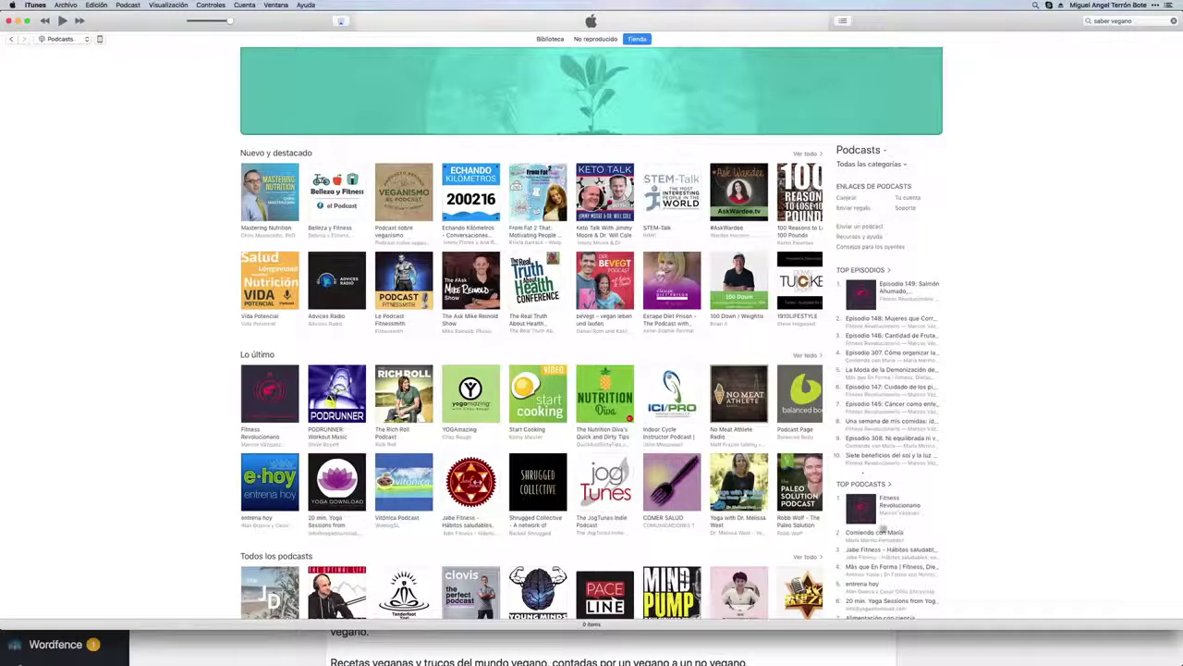
# Open the top podcasts ranking of the En forma y nutrición subcategory and look through the whole list.
pyautogui.click(874, 486)
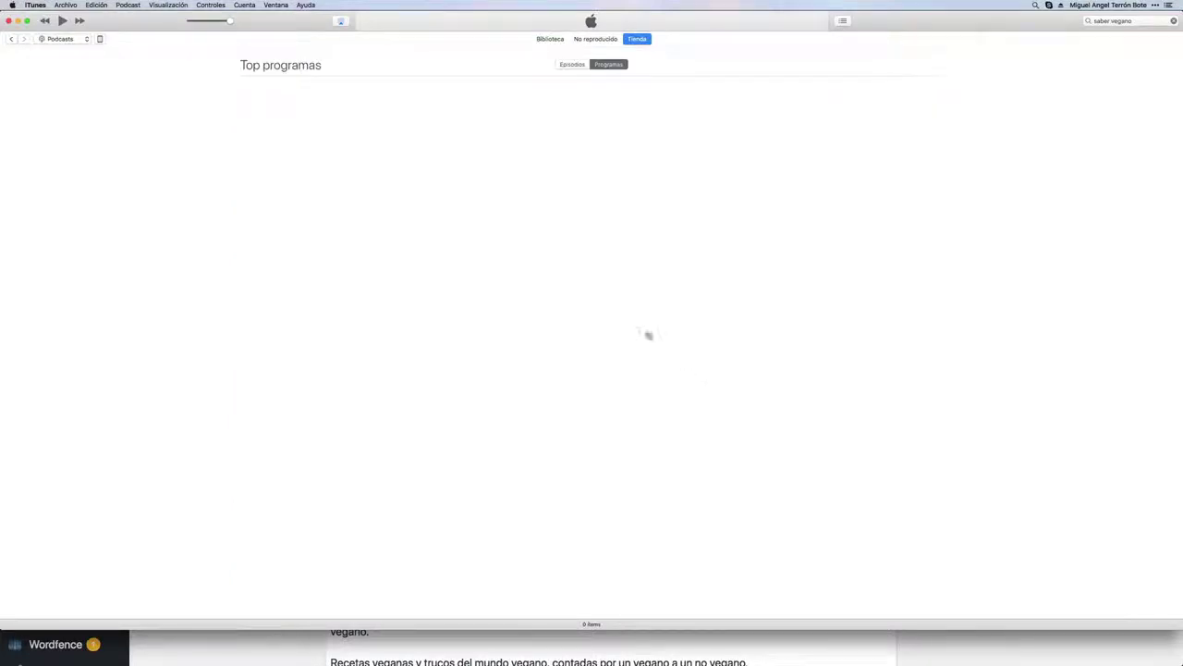
pyautogui.scroll(-5, 588, 394)
pyautogui.scroll(-10, 588, 394)
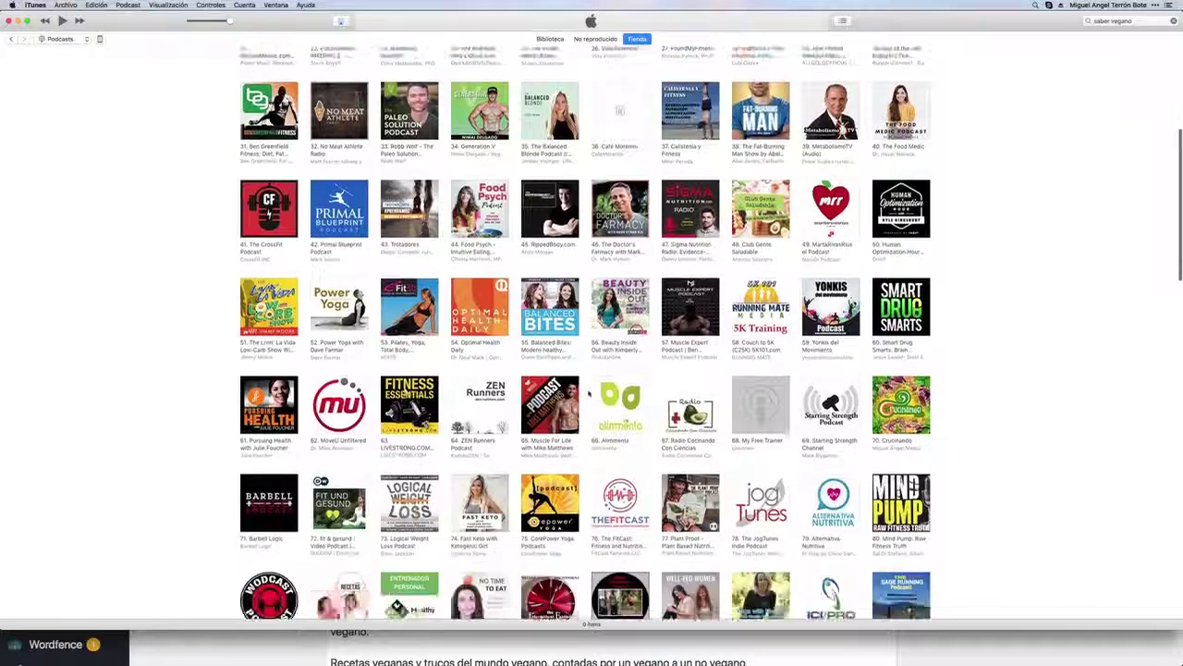
pyautogui.scroll(-8, 588, 394)
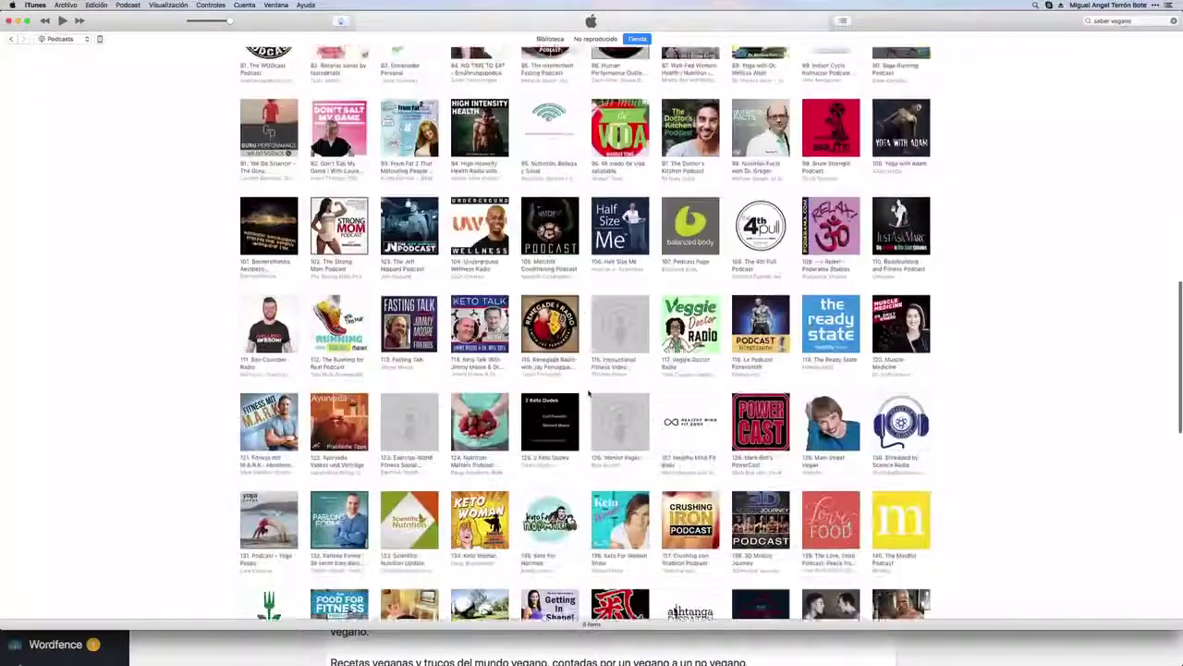
pyautogui.scroll(-12, 588, 394)
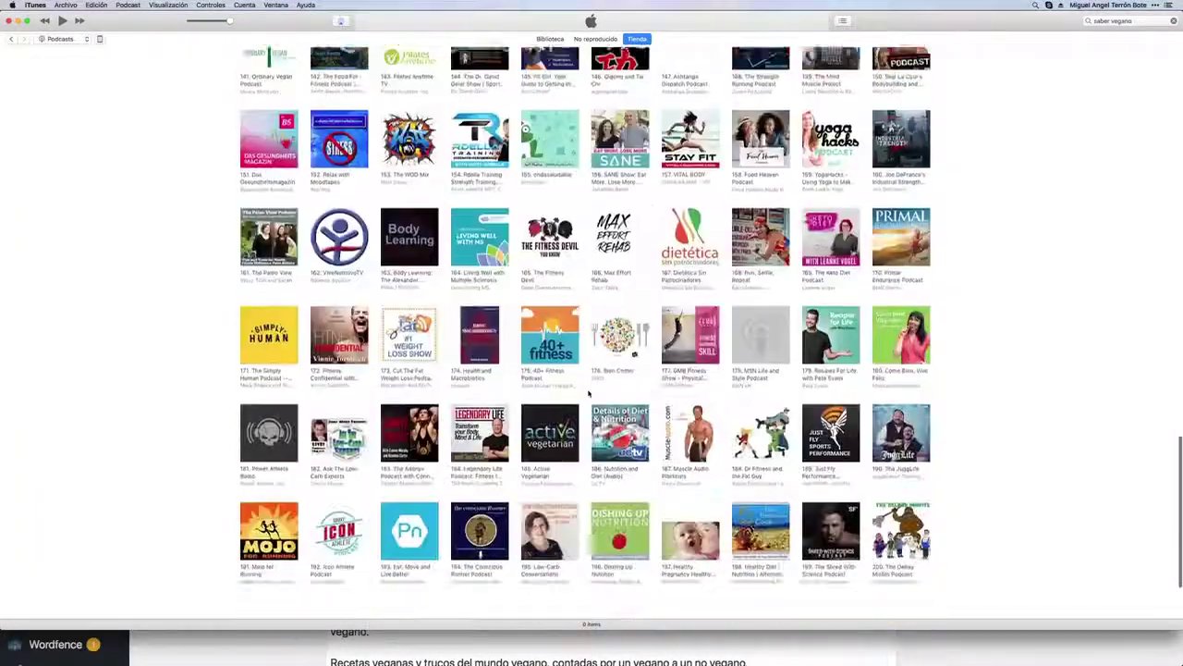
pyautogui.scroll(20, 588, 394)
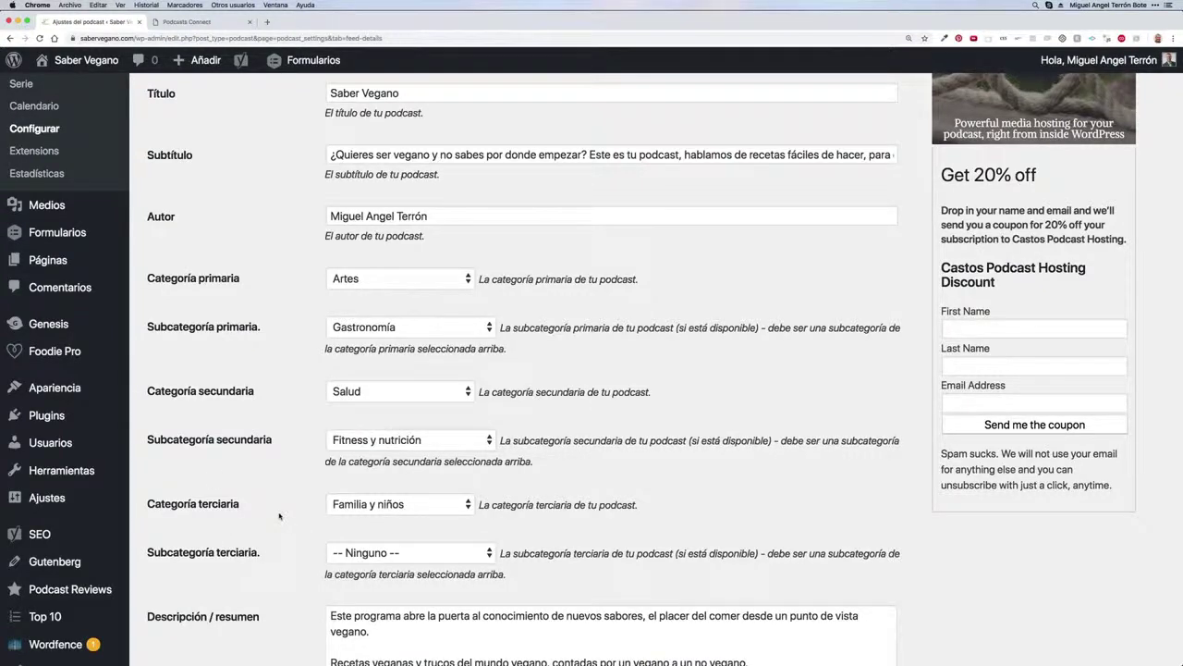
# Return to the feed details in Chrome and review the tertiary category, description and cover image requirements.
pyautogui.scroll(-4, 279, 516)
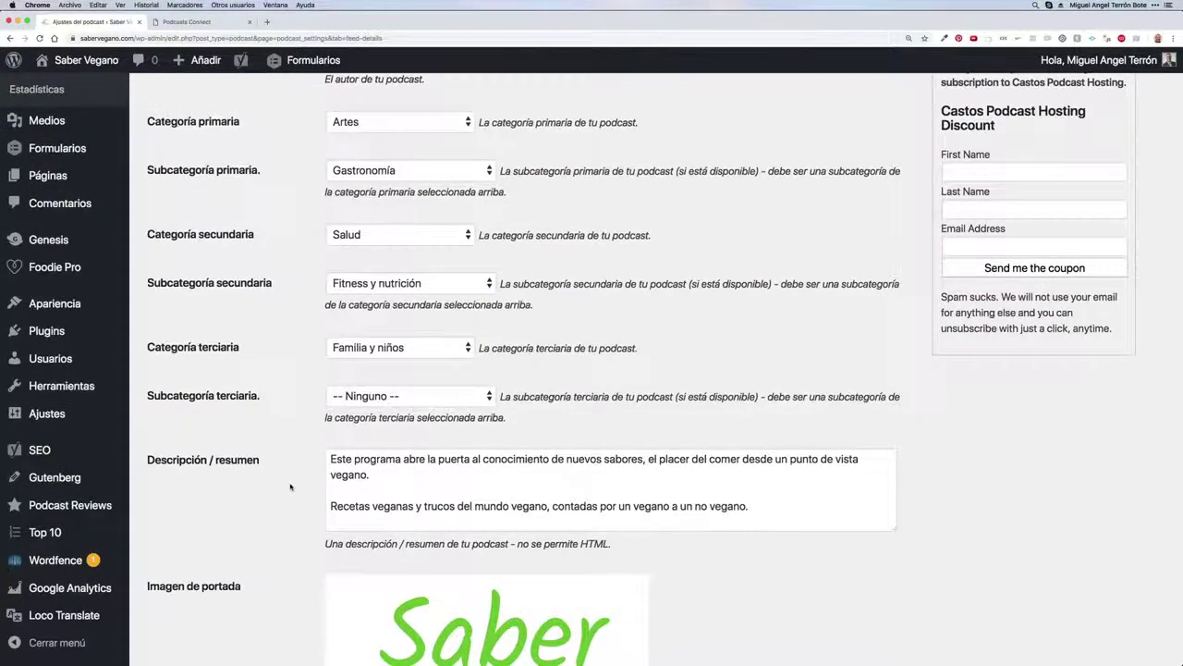
pyautogui.scroll(-4, 290, 486)
pyautogui.scroll(-4, 290, 486)
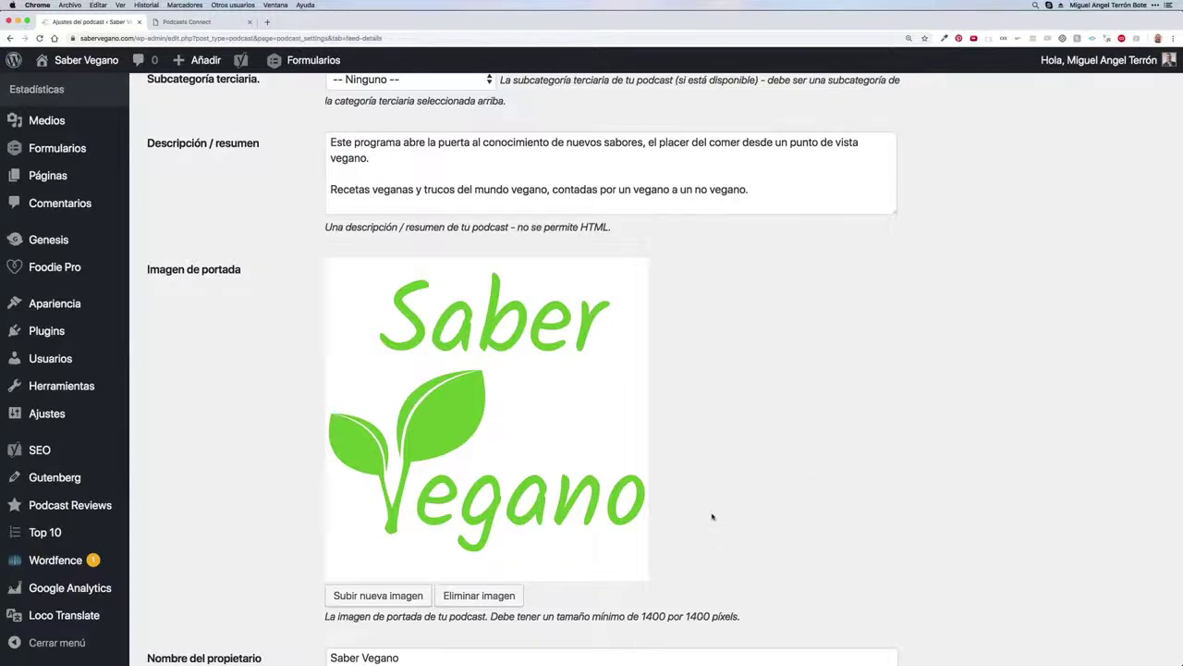
pyautogui.scroll(-3, 713, 517)
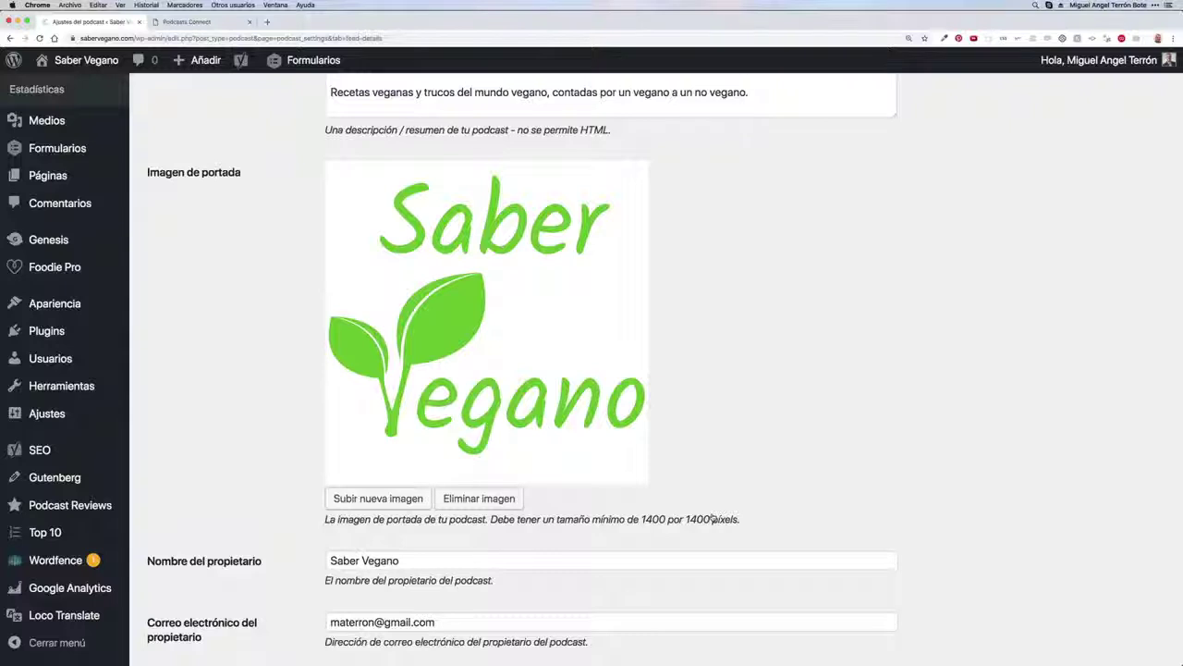
pyautogui.scroll(-2, 713, 518)
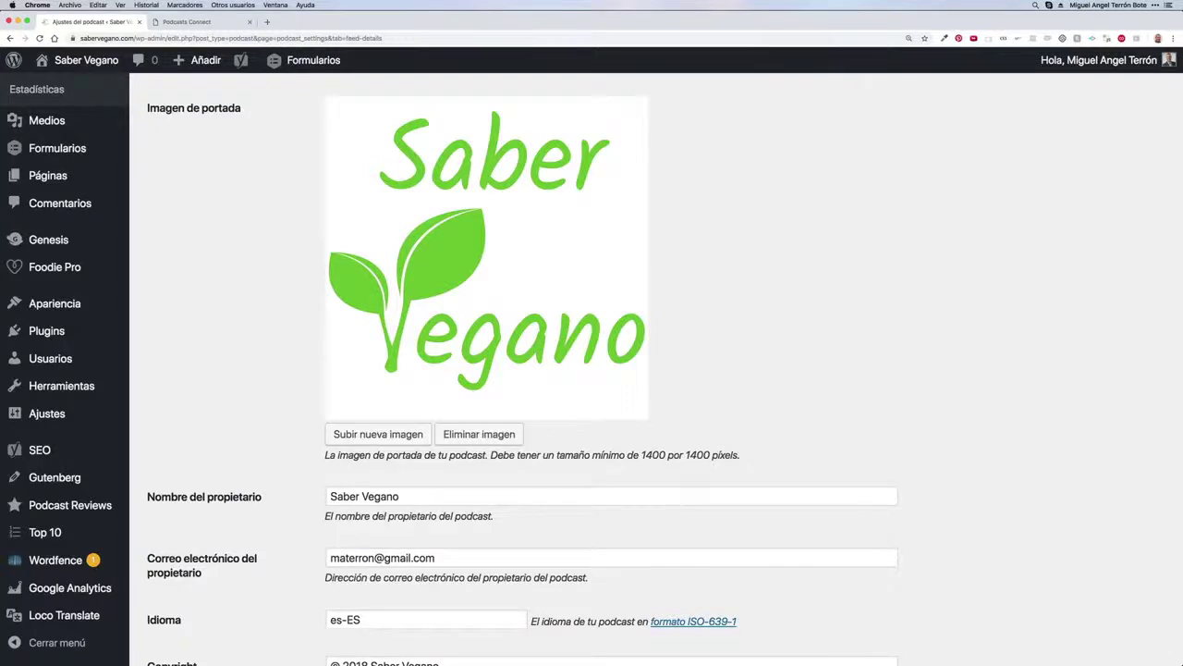
# Replace the podcast owner's name with the owner's full personal name and check the owner's e-mail field.
pyautogui.scroll(-2, 967, 514)
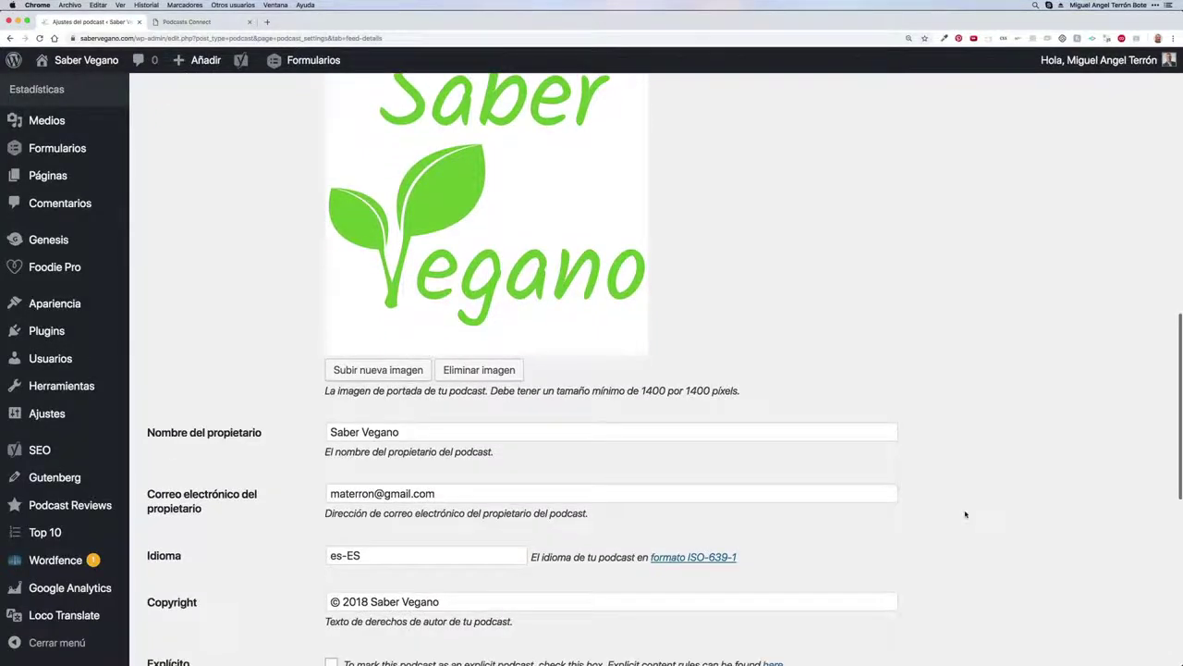
pyautogui.tripleClick(428, 432)
pyautogui.write('Miguel')
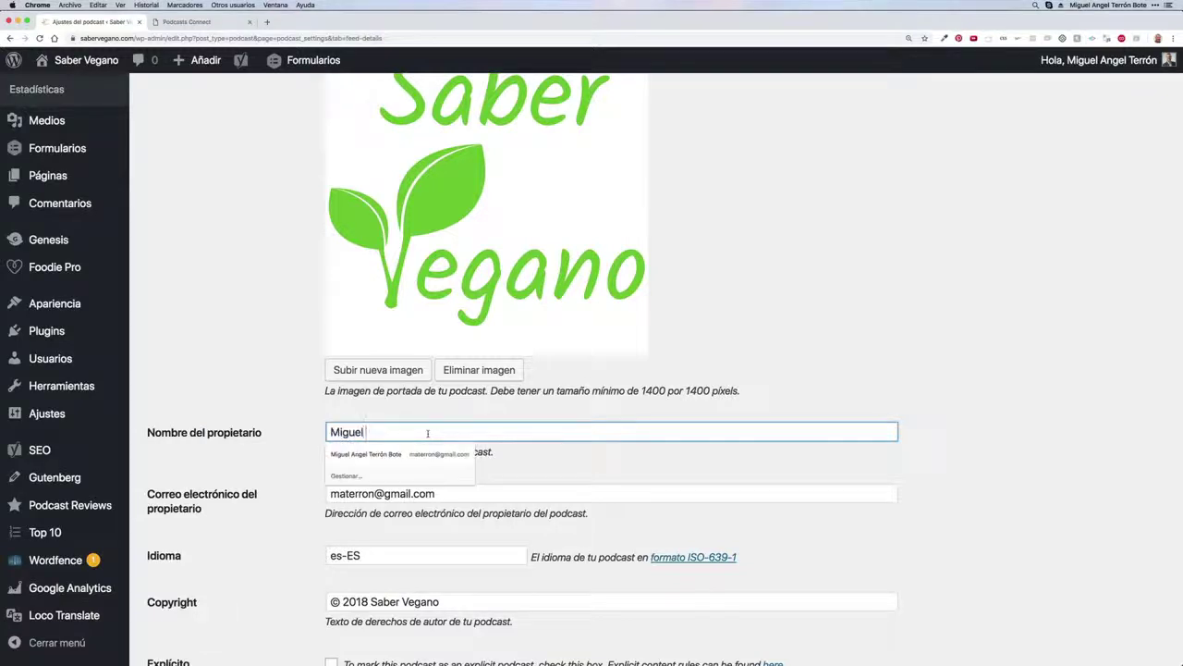
pyautogui.write(' Angel Ter')
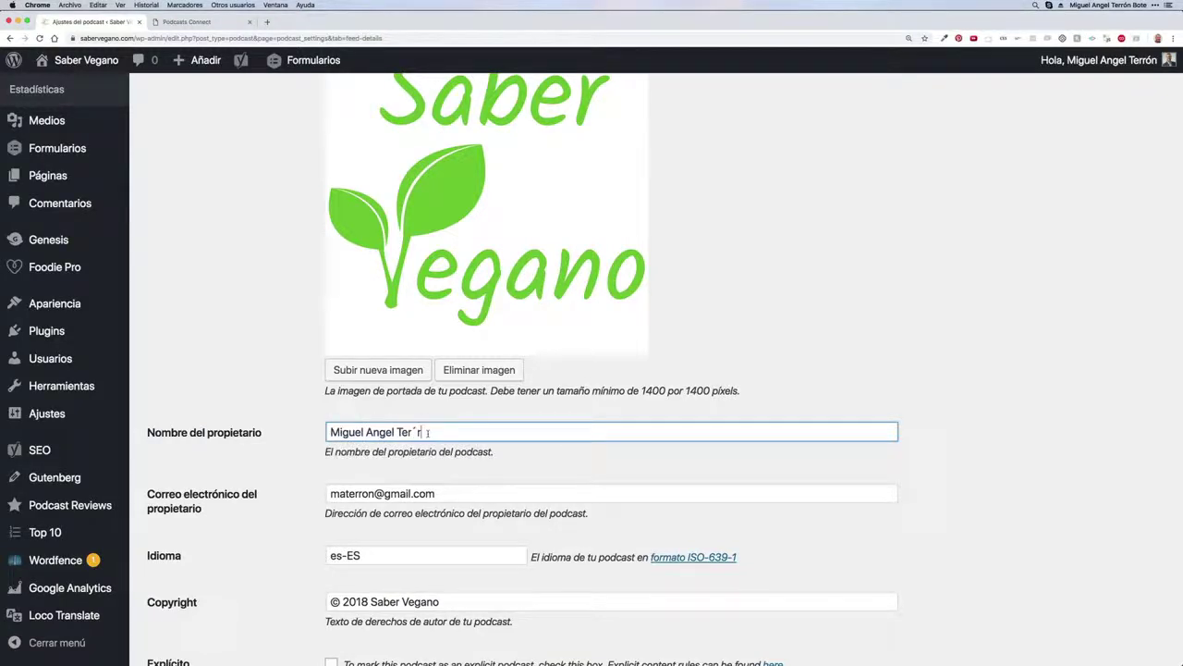
pyautogui.write('rón')
pyautogui.press('Tab')
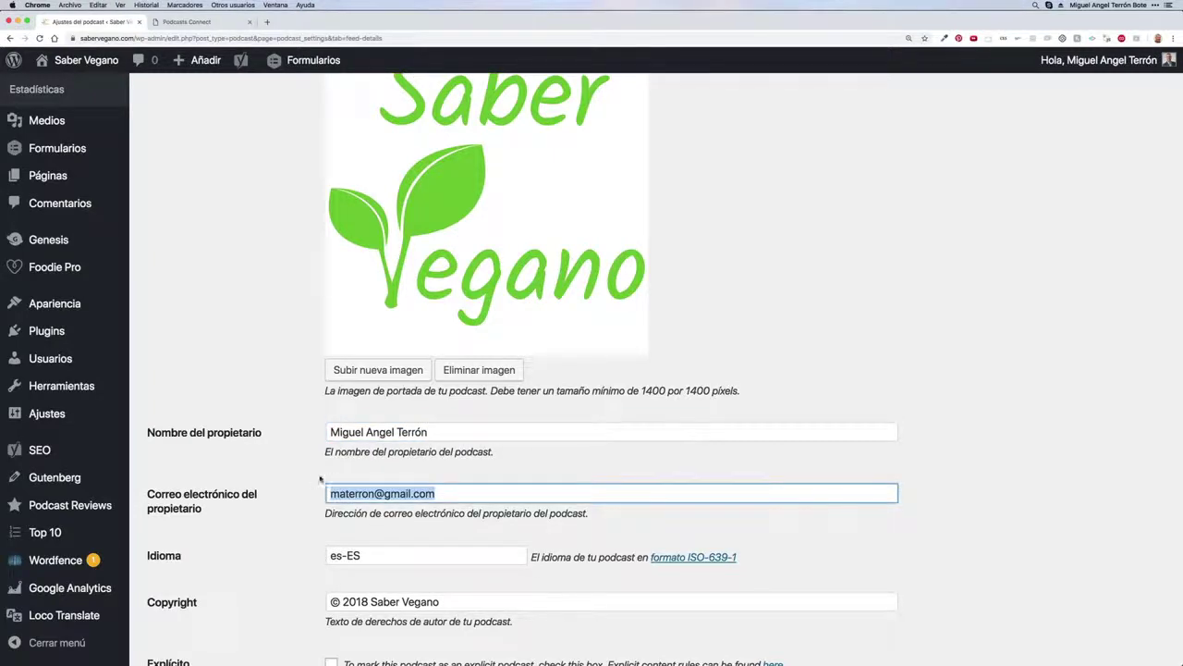
pyautogui.click(478, 492)
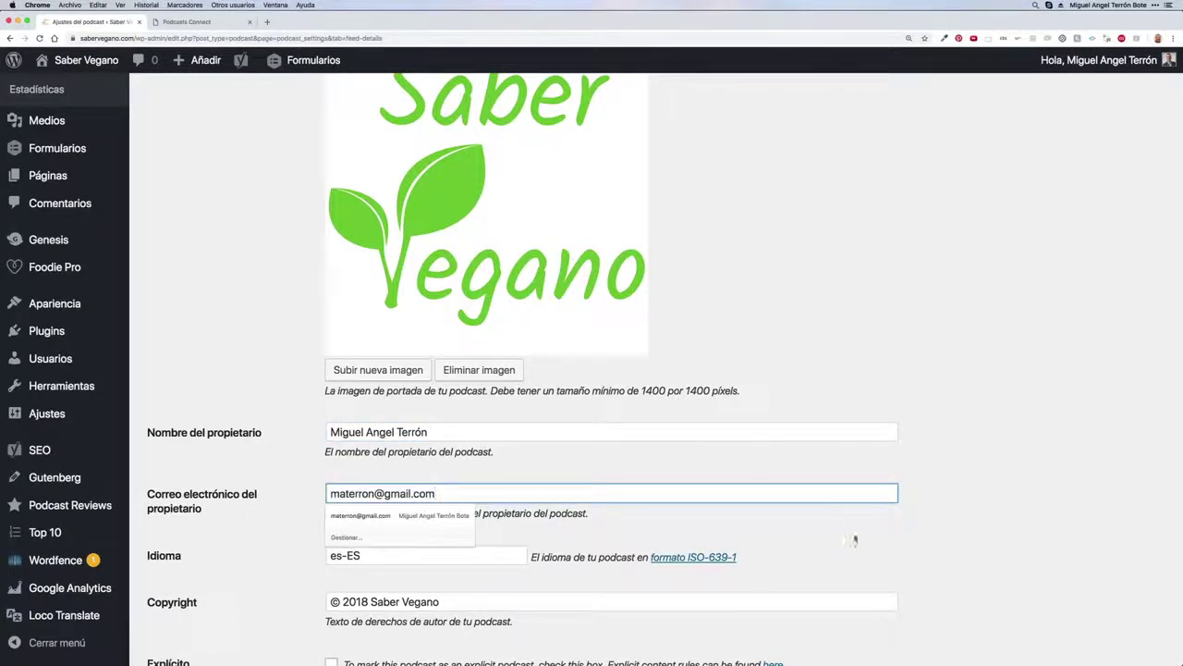
pyautogui.click(902, 567)
# Check the language, copyright and explicit settings, then open the Saber Vegano listing from the food podcasts ranking in iTunes.
pyautogui.scroll(-5, 1014, 567)
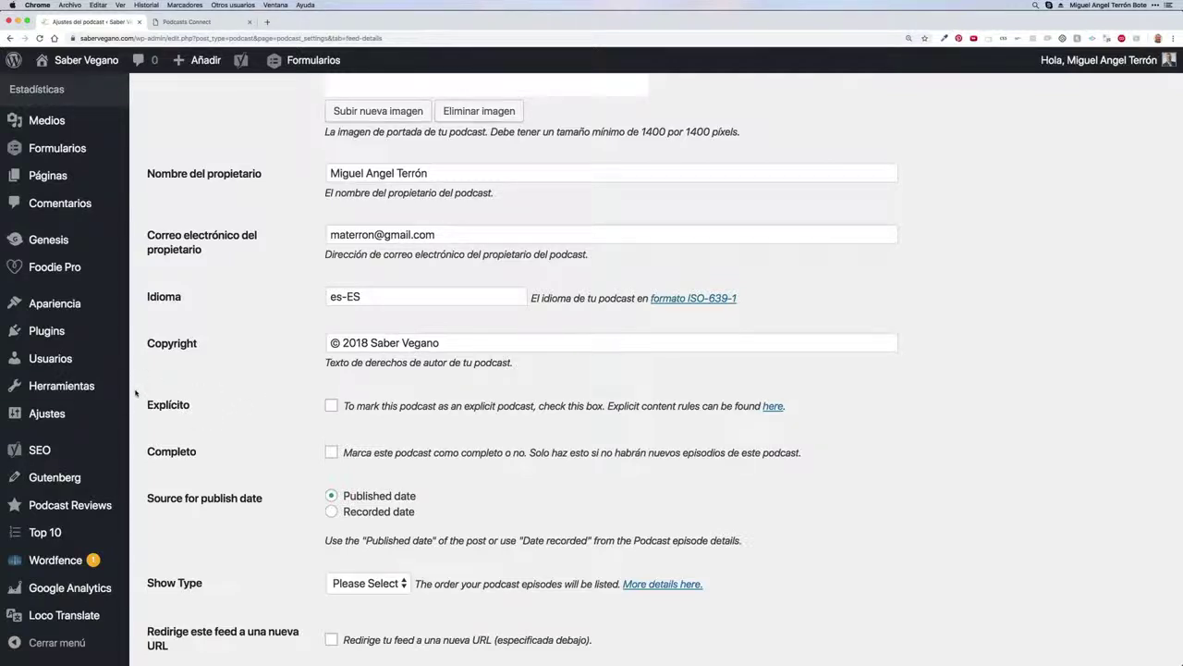
pyautogui.press('super+Tab')
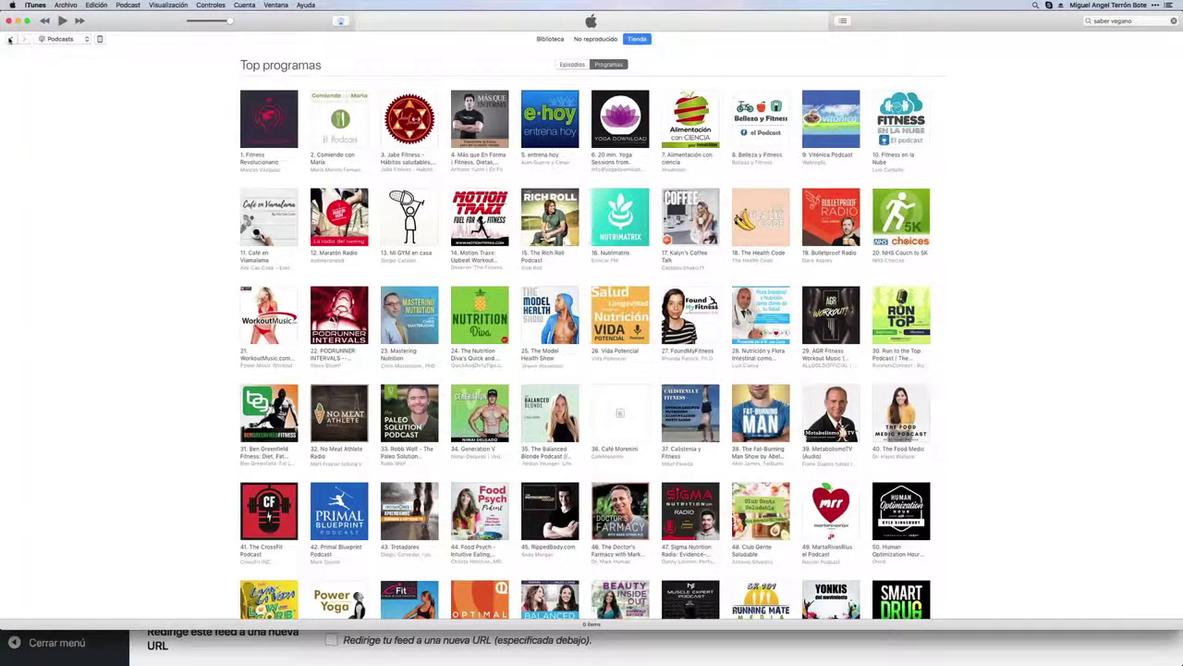
pyautogui.click(10, 39)
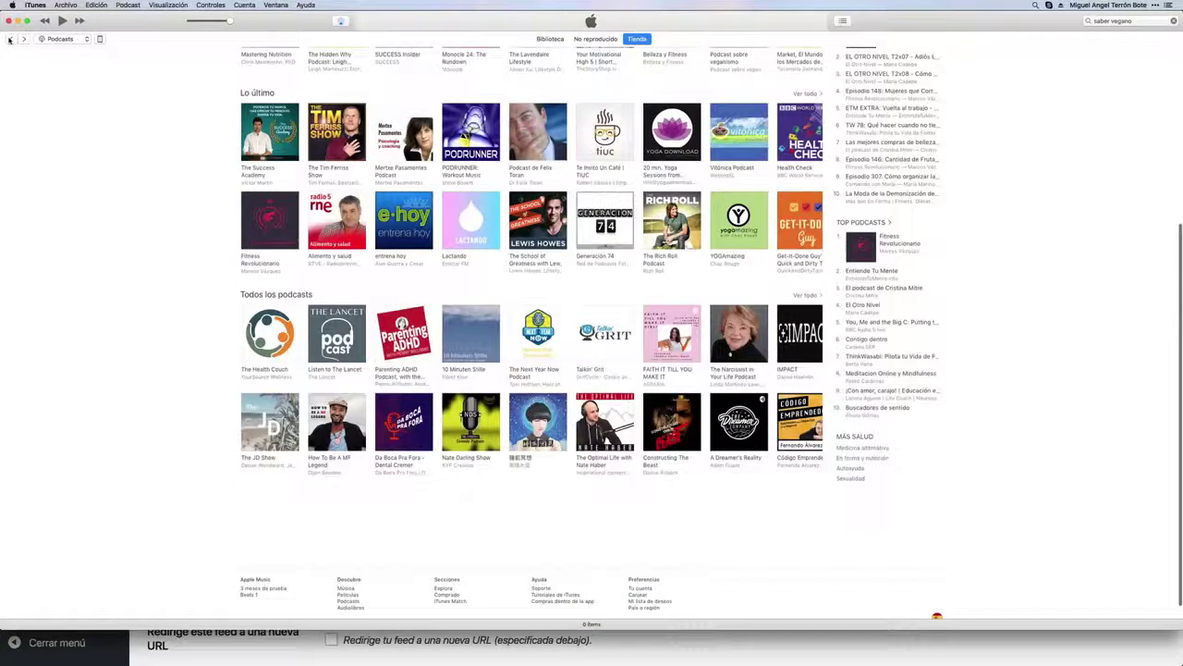
pyautogui.click(9, 40)
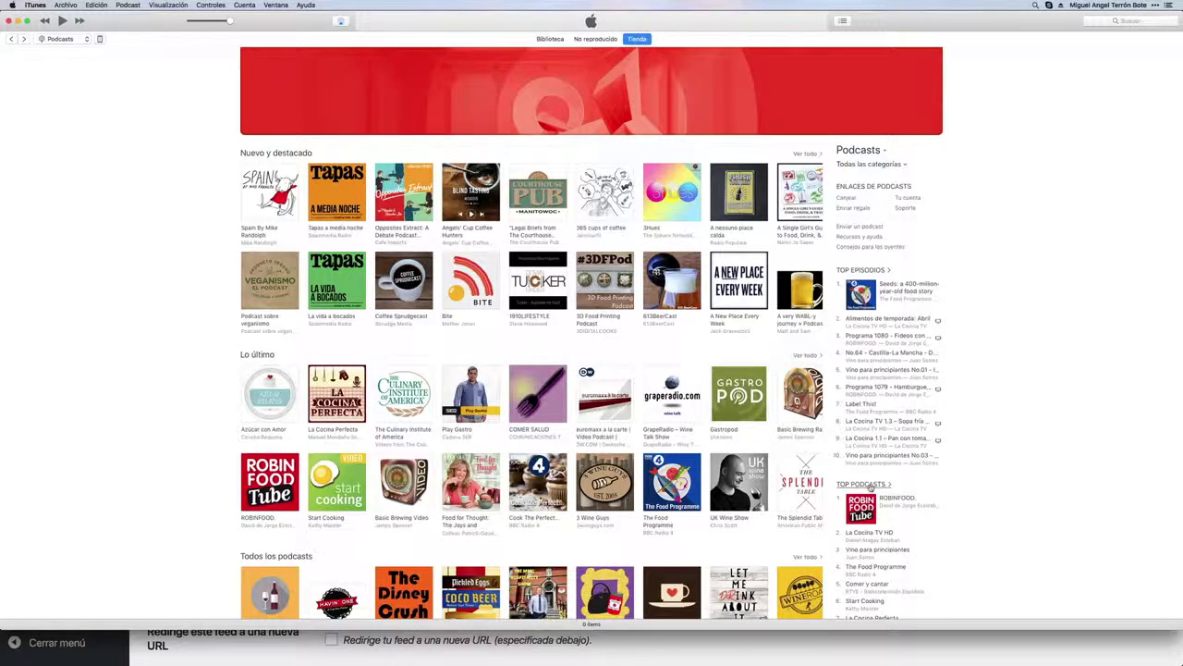
pyautogui.click(870, 487)
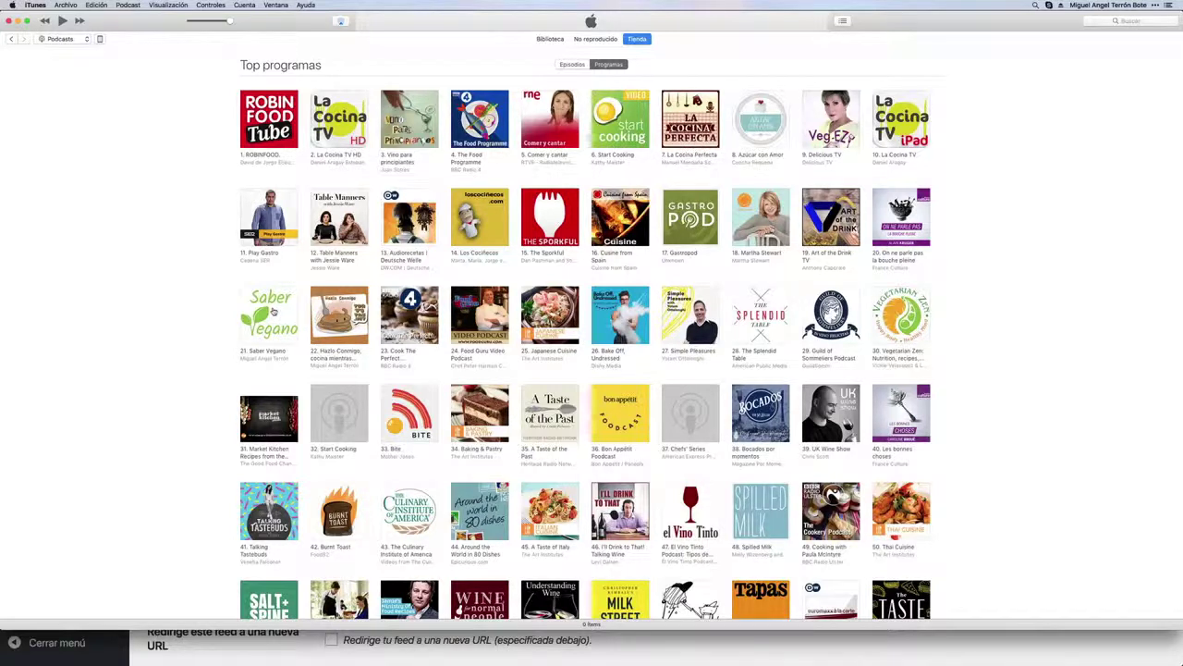
pyautogui.click(274, 312)
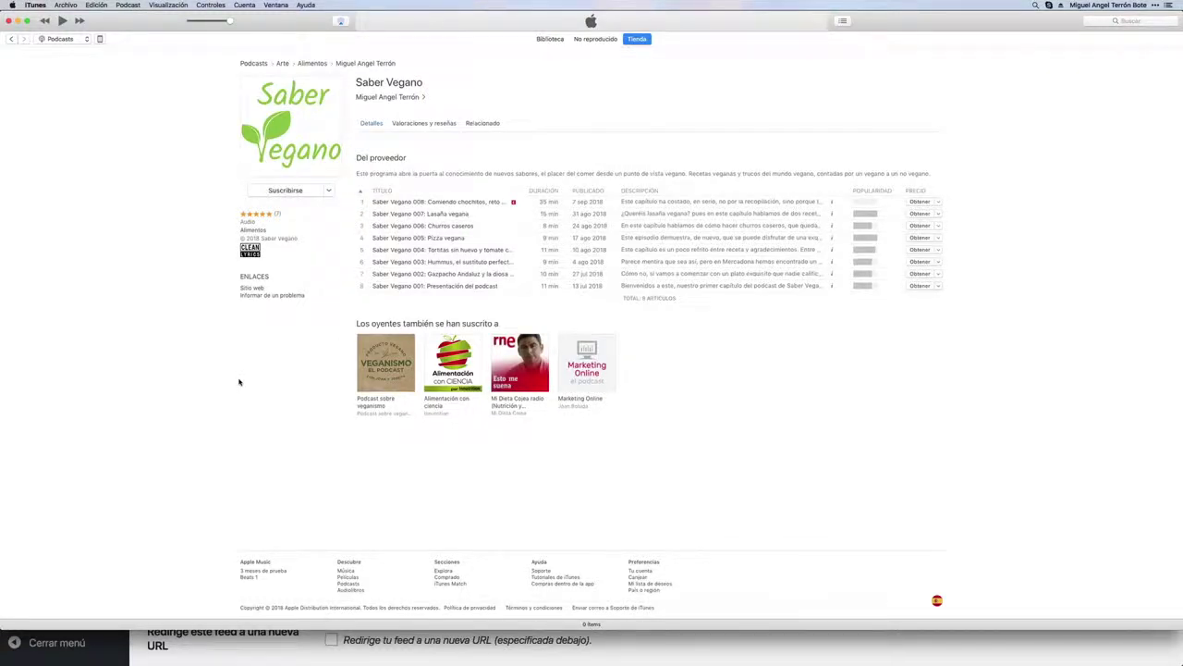
# Switch back to the feed details in Chrome and review the publish date source and Show Type options.
pyautogui.press('super+Tab')
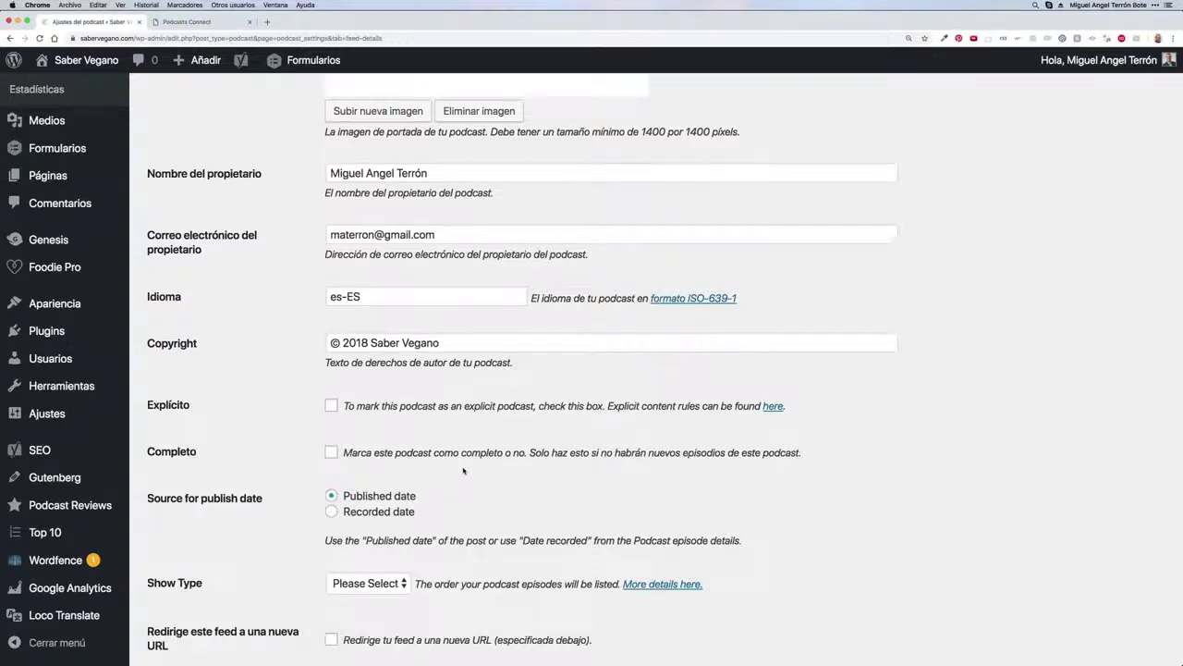
pyautogui.scroll(-2, 464, 471)
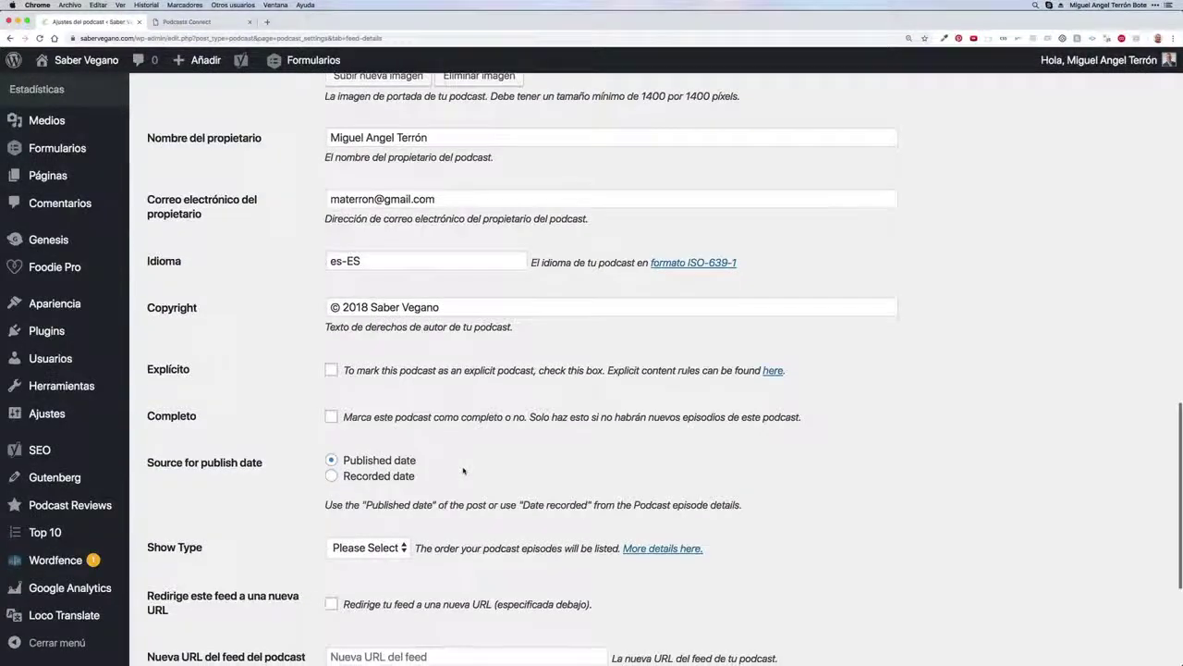
pyautogui.scroll(-2, 463, 470)
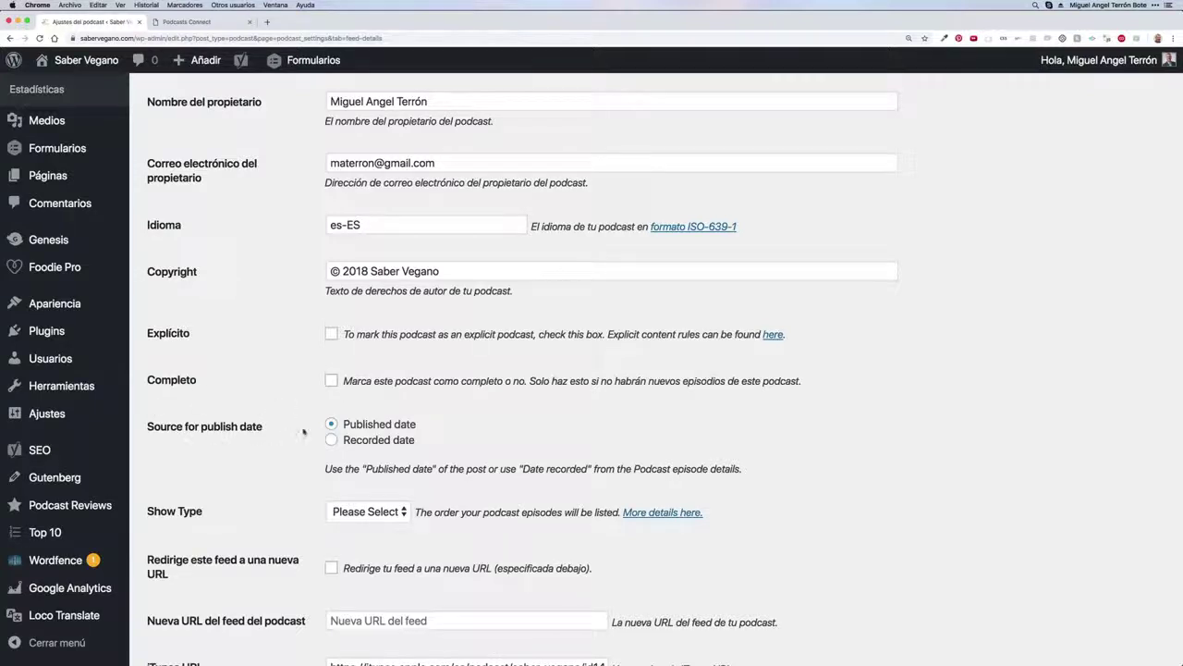
pyautogui.click(407, 511)
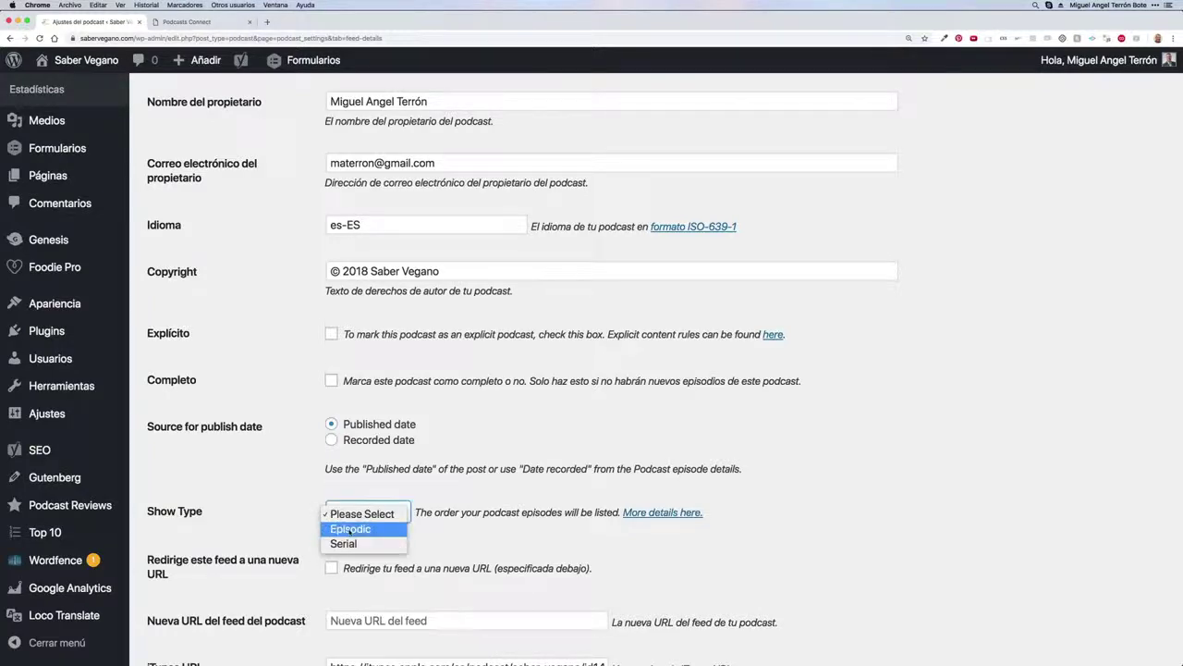
pyautogui.click(280, 490)
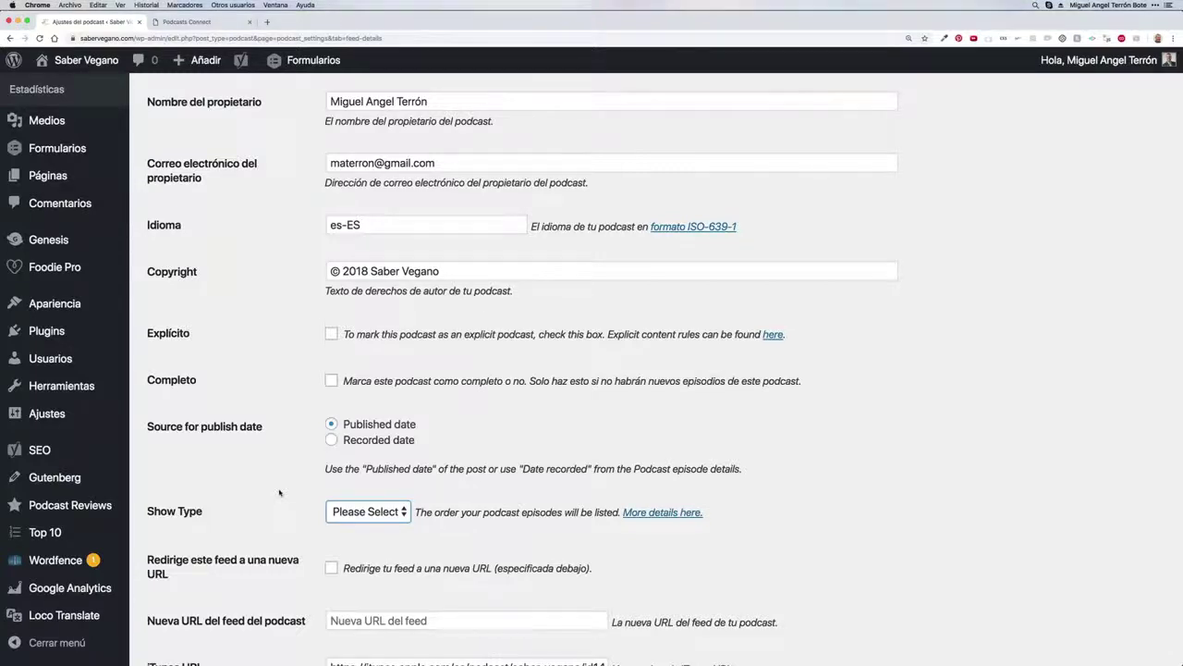
# Examine the feed redirect settings and the full podcast address in the iTunes URL field.
pyautogui.scroll(-3, 279, 492)
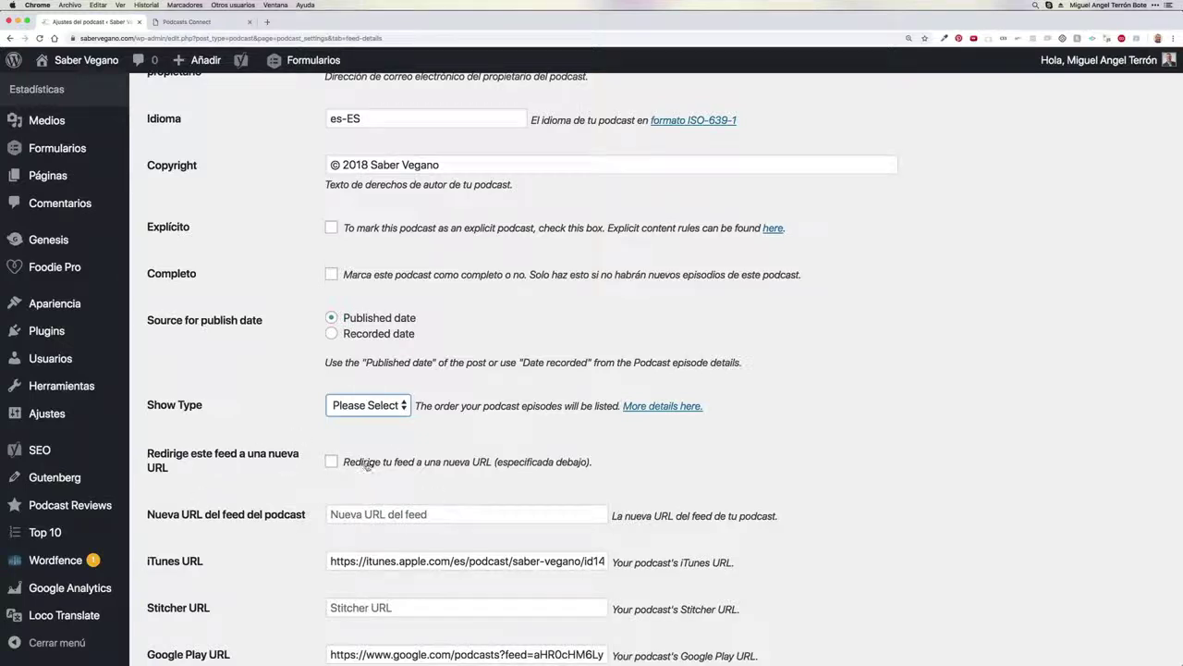
pyautogui.scroll(-2, 409, 476)
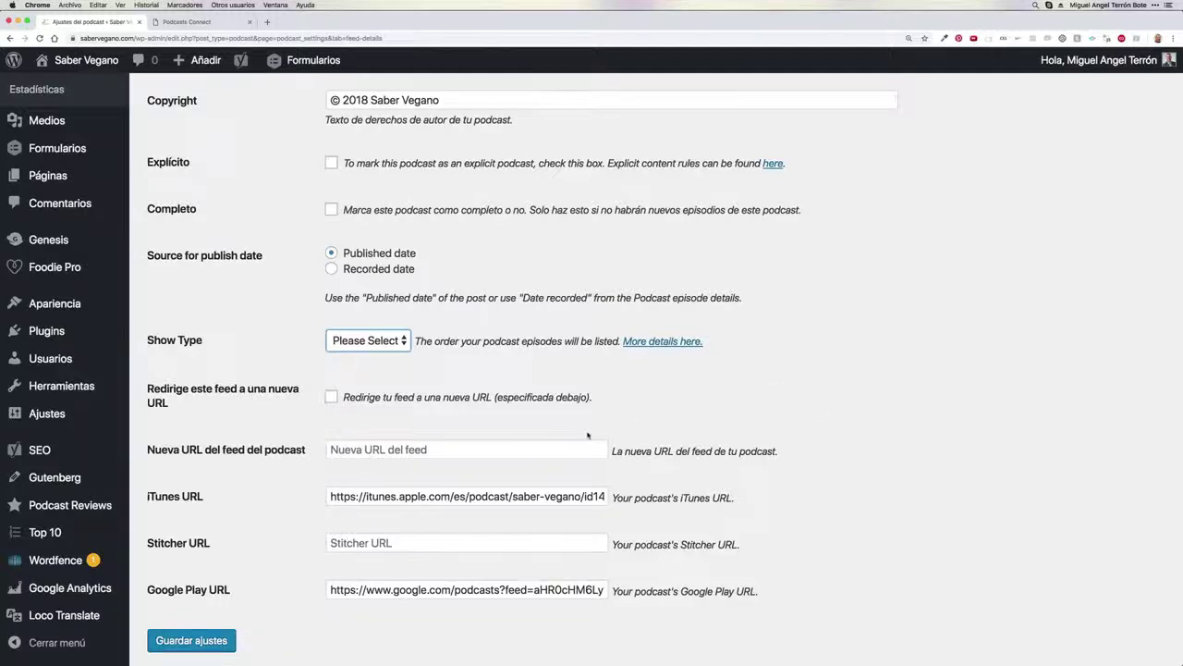
pyautogui.moveTo(330, 497); pyautogui.dragTo(786, 496)
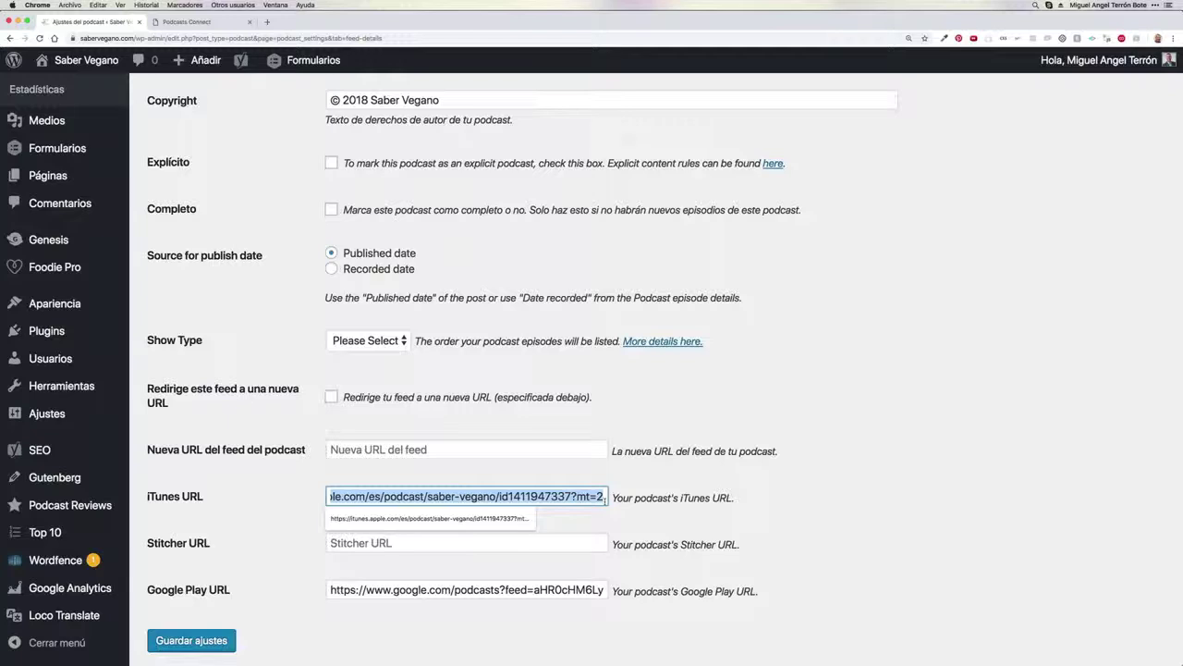
pyautogui.click(791, 494)
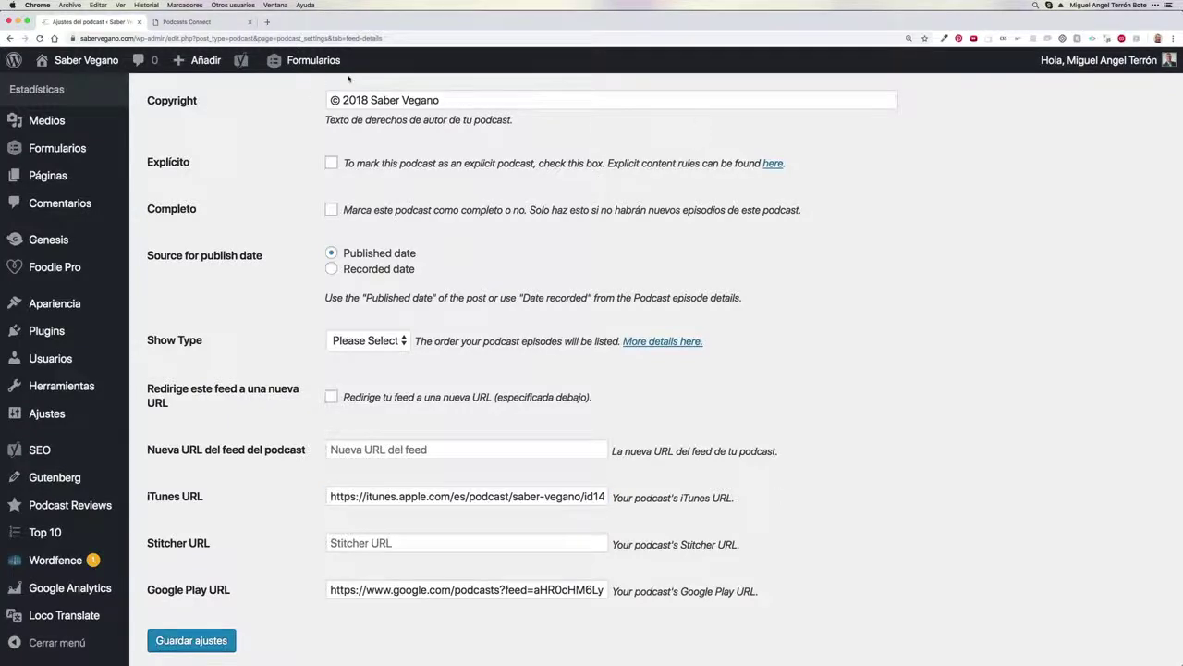
# Switch to iTunes and show the Copiar enlace option for the Saber Vegano podcast.
pyautogui.press('super+Tab')
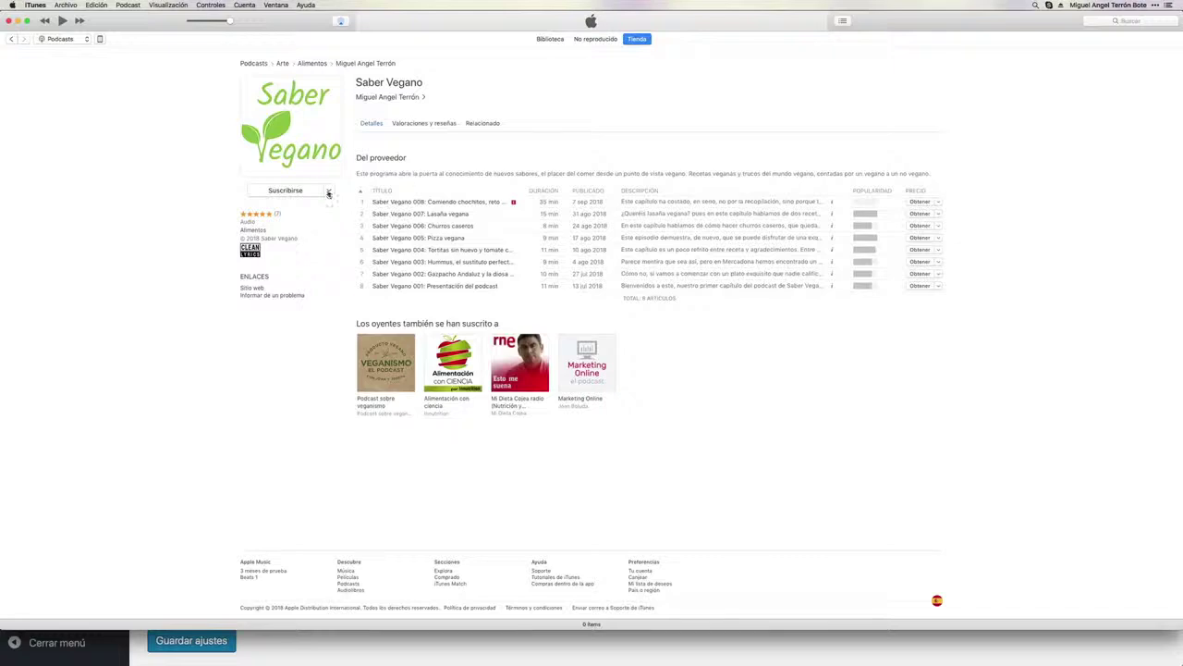
pyautogui.click(329, 192)
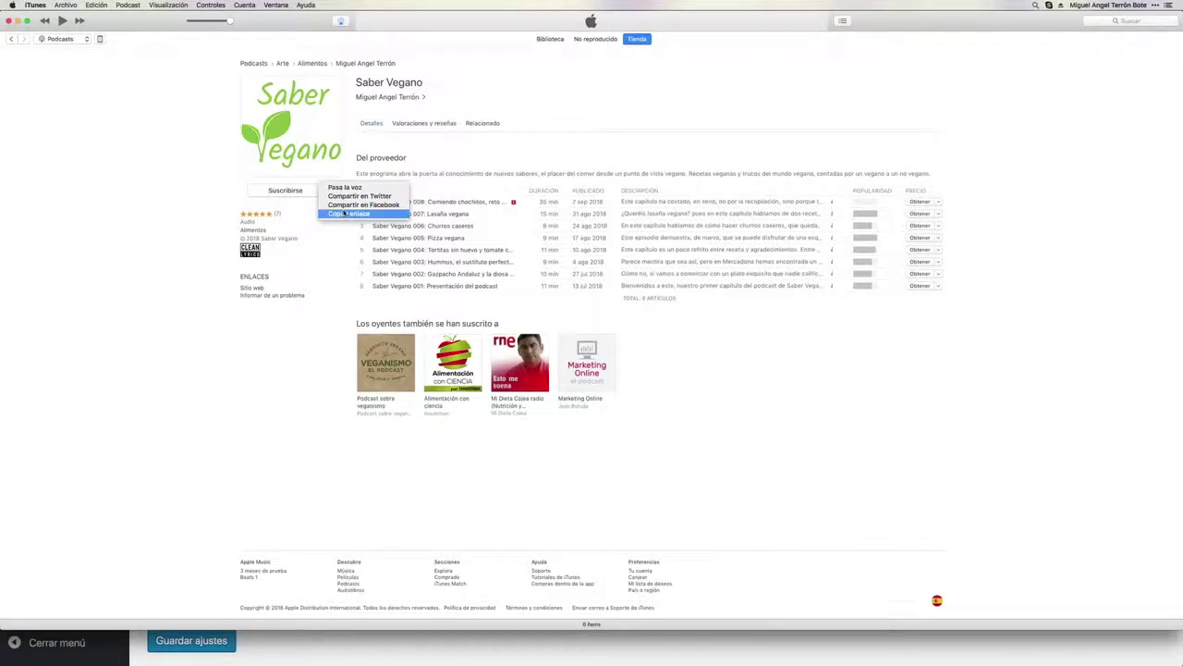
pyautogui.click(345, 214)
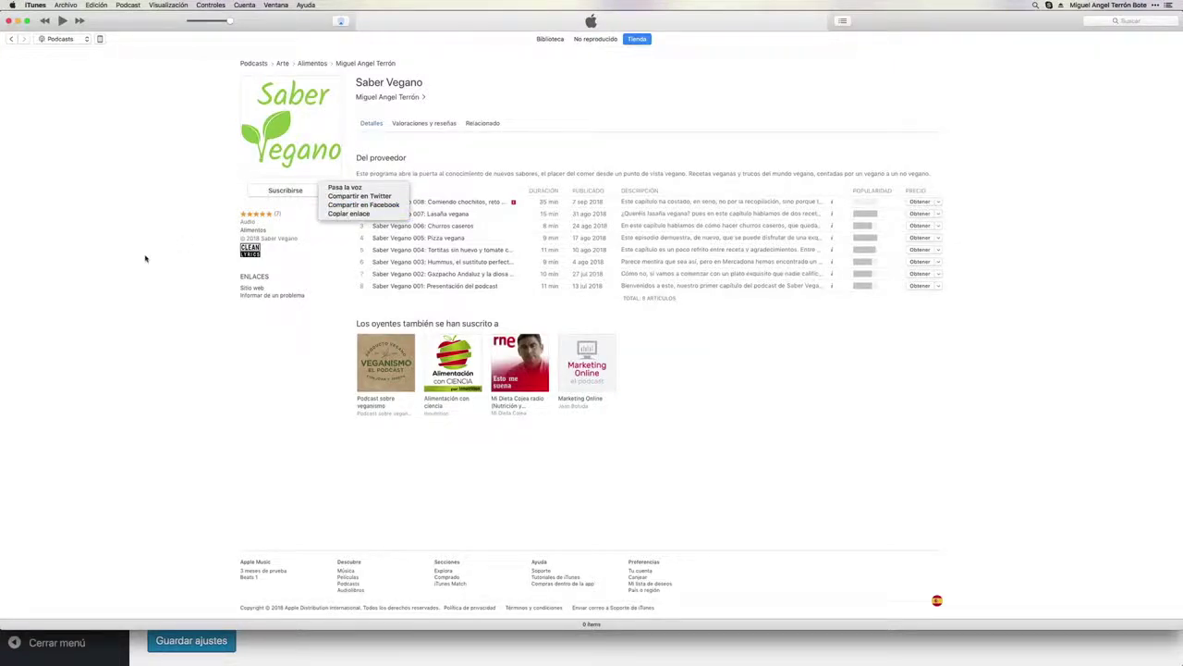
# Switch back to Chrome and review the podcast's Seguridad password protection and Redirección feed settings.
pyautogui.press('super+Tab')
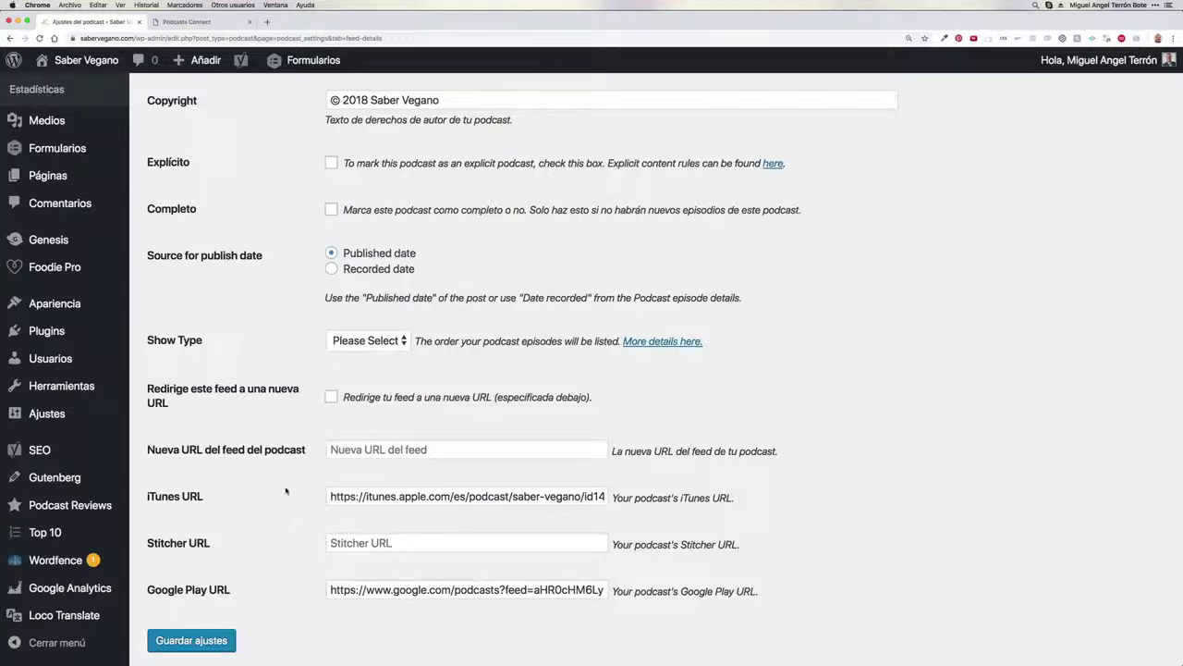
pyautogui.scroll(5, 286, 491)
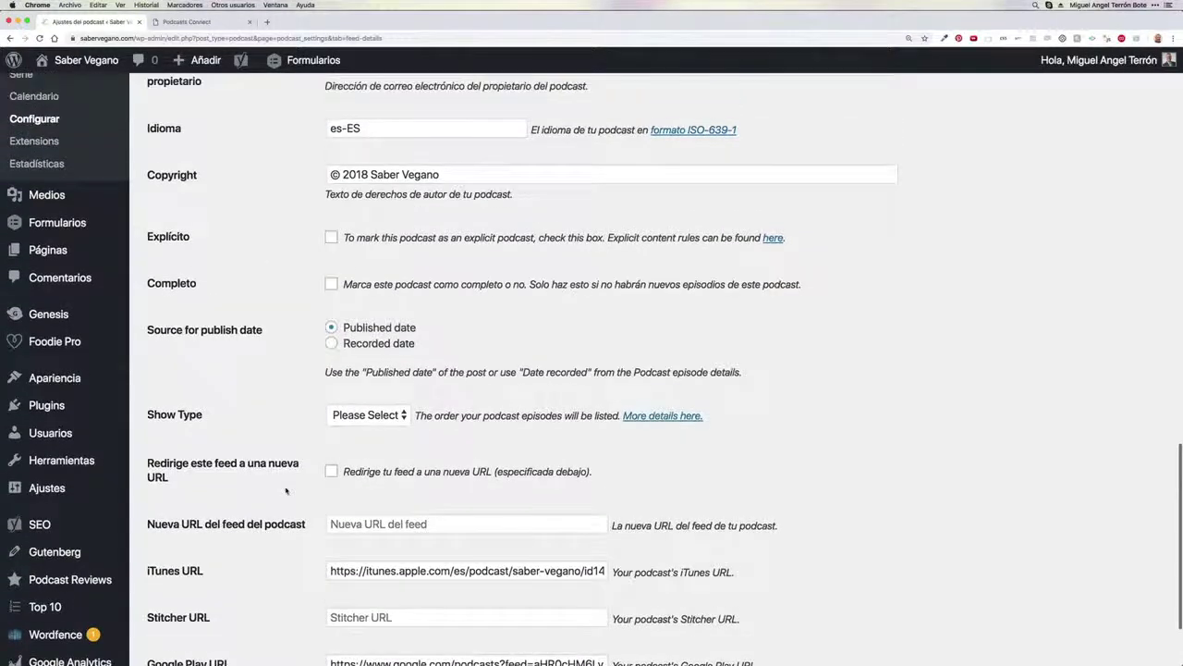
pyautogui.scroll(15, 286, 491)
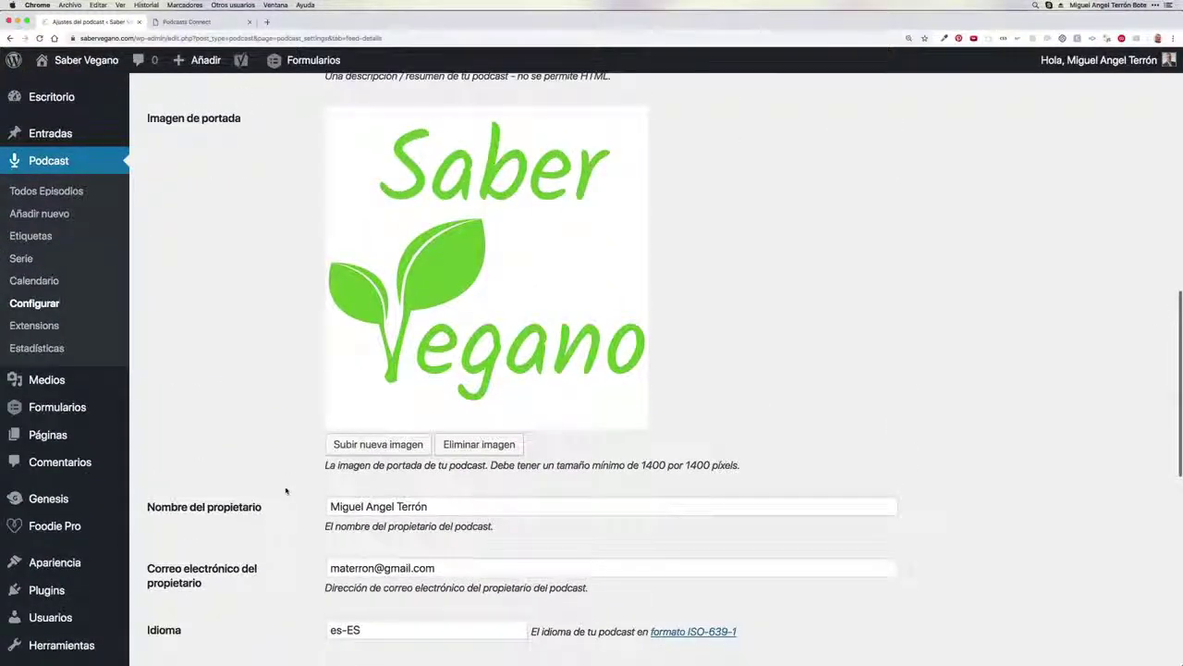
pyautogui.scroll(10, 285, 491)
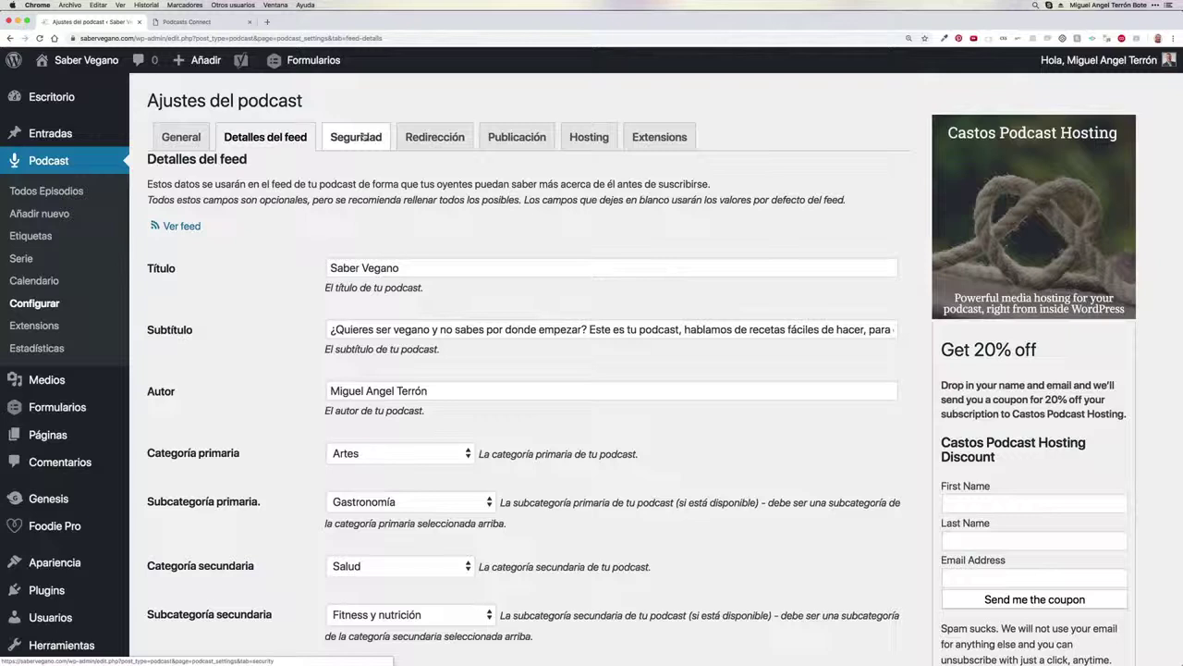
pyautogui.click(367, 137)
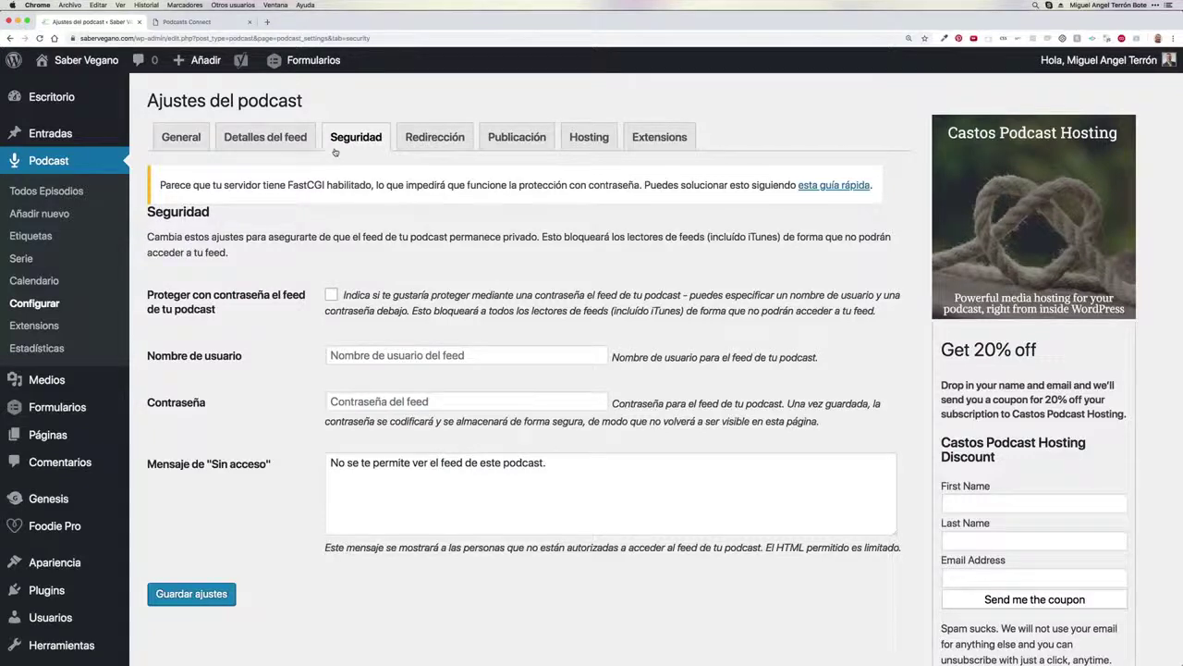
pyautogui.click(440, 137)
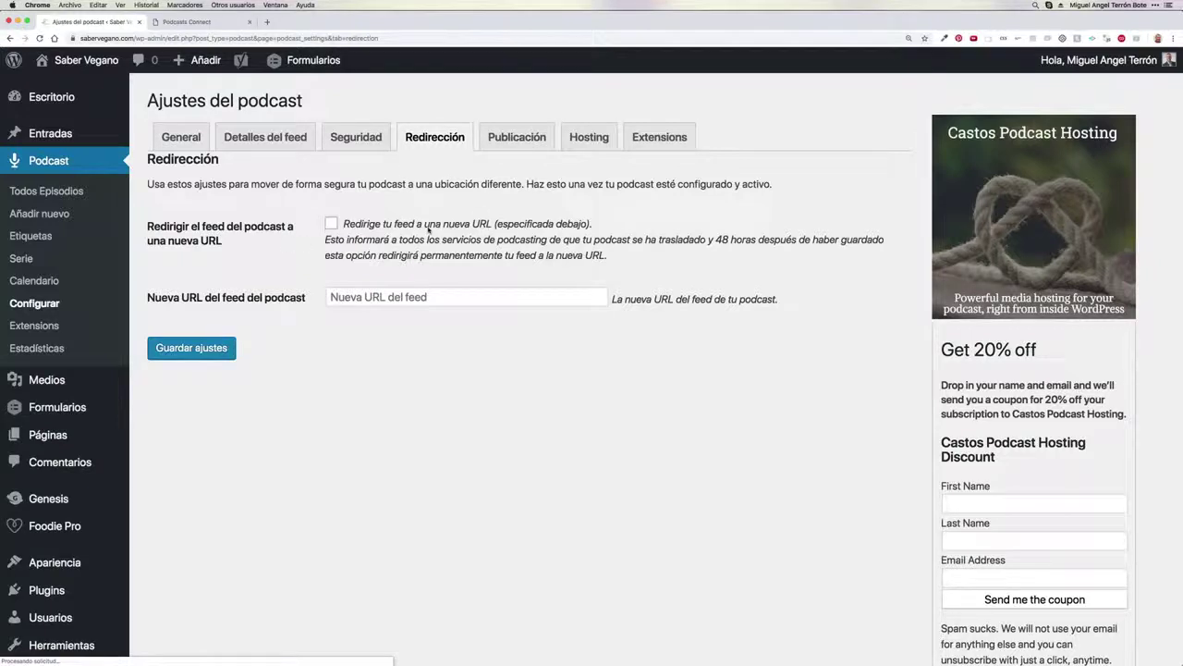
# Highlight the complete feed address in the Publicación settings, then look through the Hosting and Extensions settings.
pyautogui.click(517, 137)
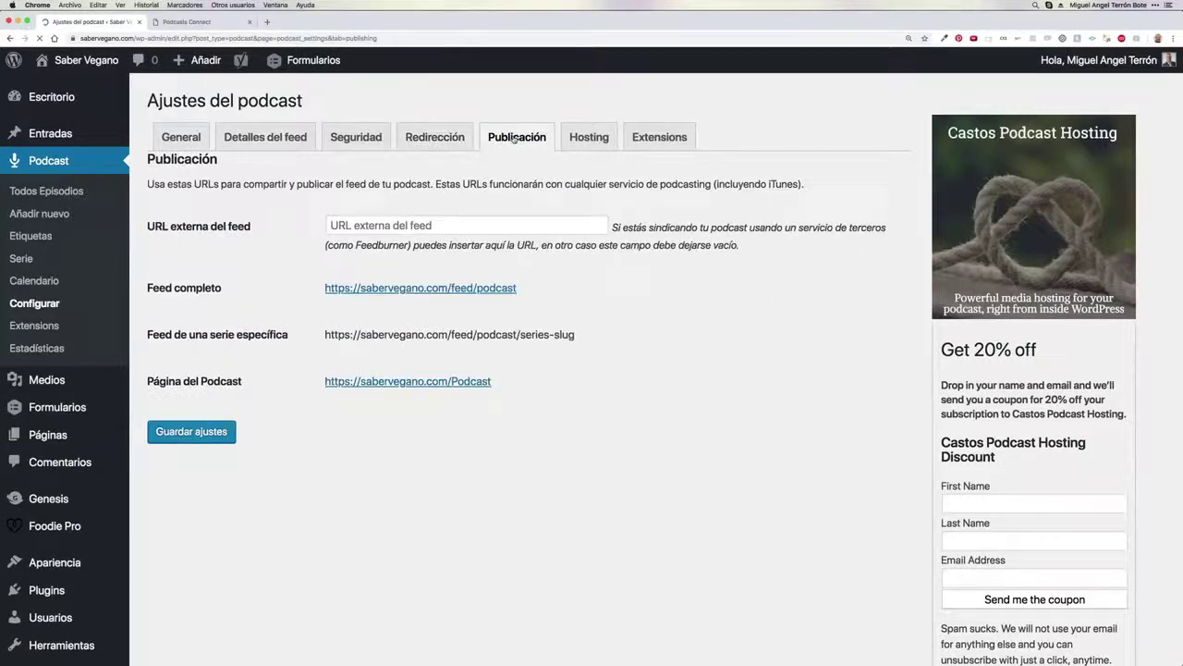
pyautogui.tripleClick(545, 295)
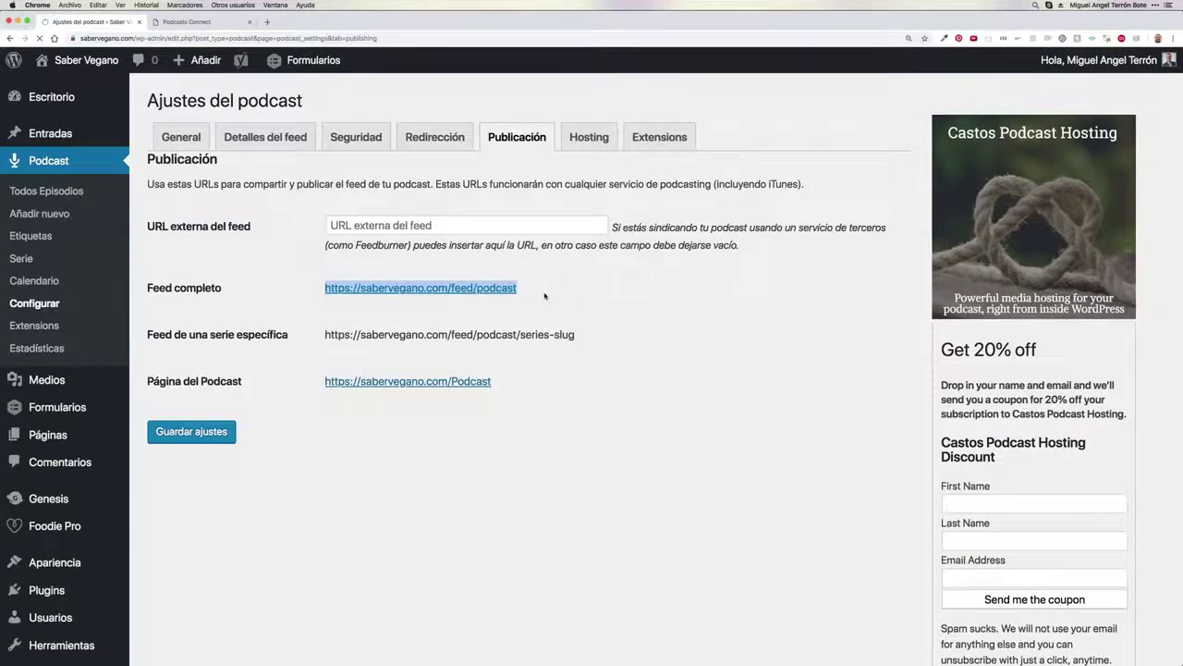
pyautogui.click(521, 298)
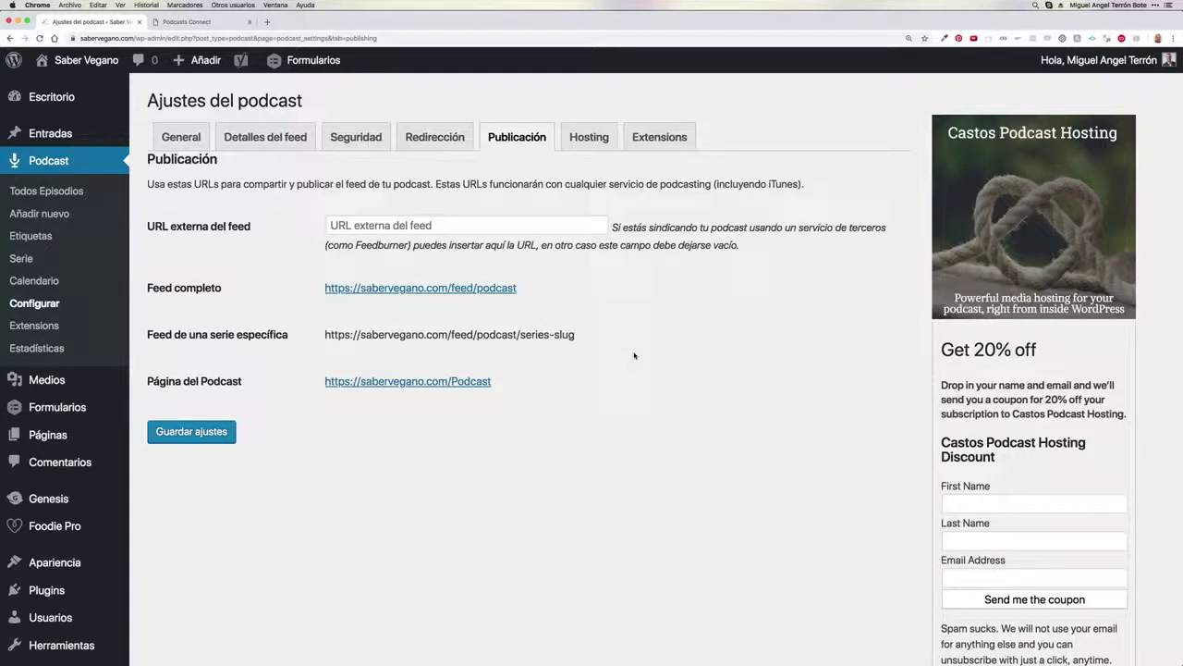
pyautogui.click(592, 139)
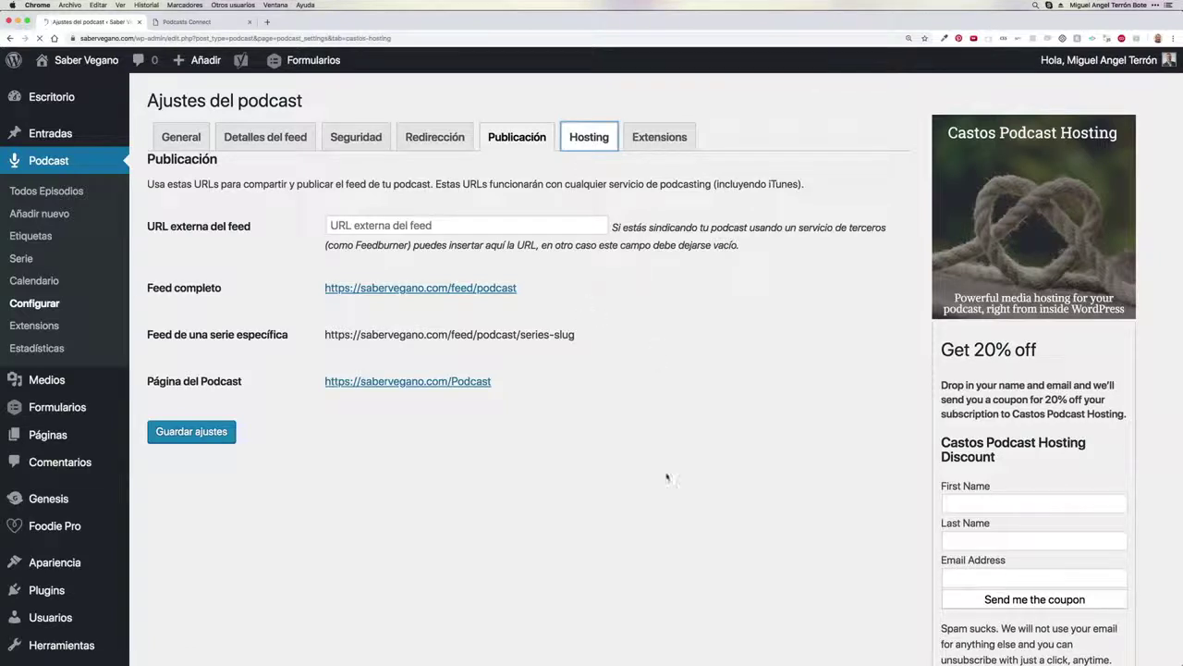
pyautogui.click(642, 148)
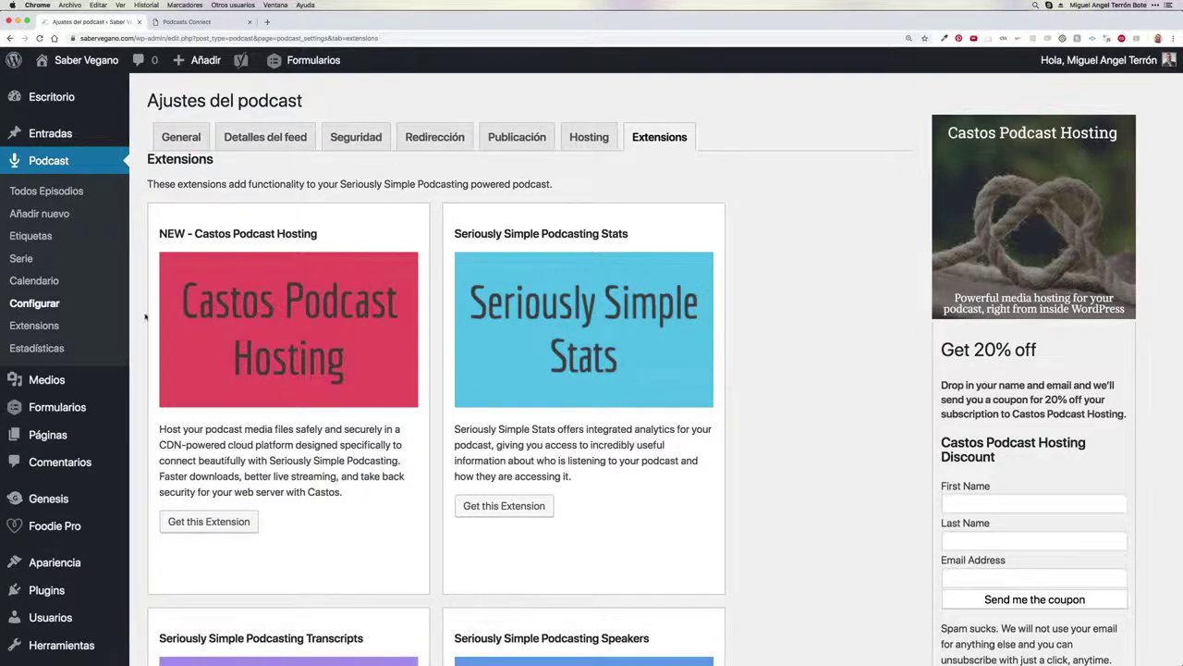
# Open the podcast statistics and review the listening summary, daily listening graph and listening sources chart.
pyautogui.click(44, 350)
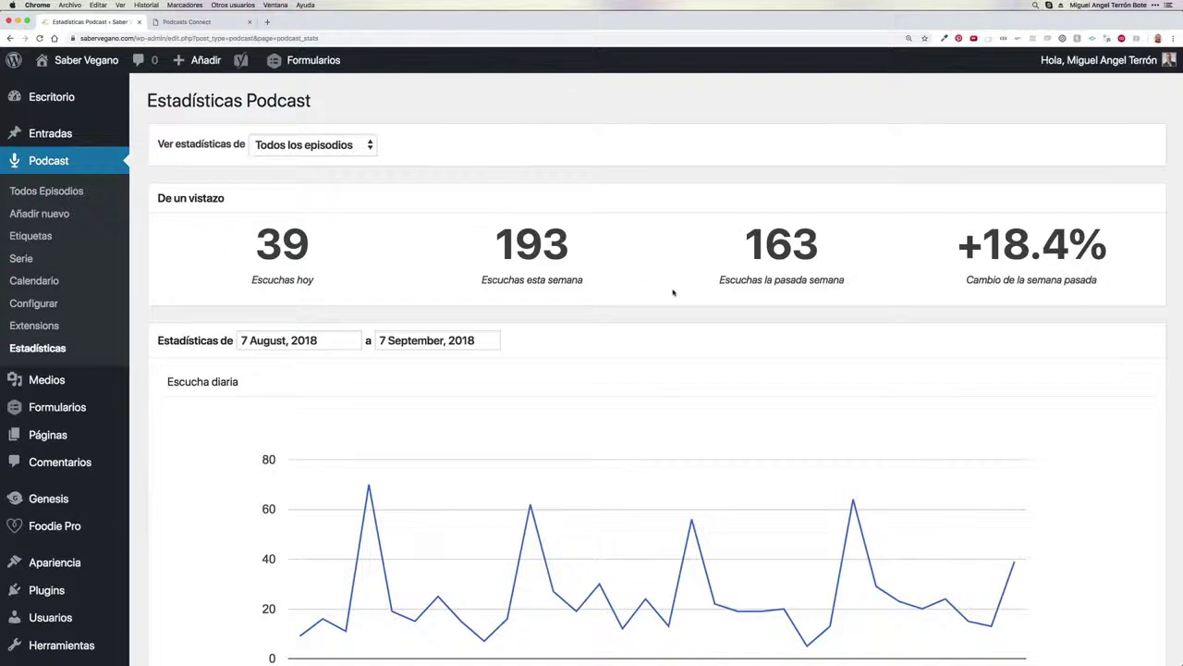
pyautogui.scroll(-1, 673, 292)
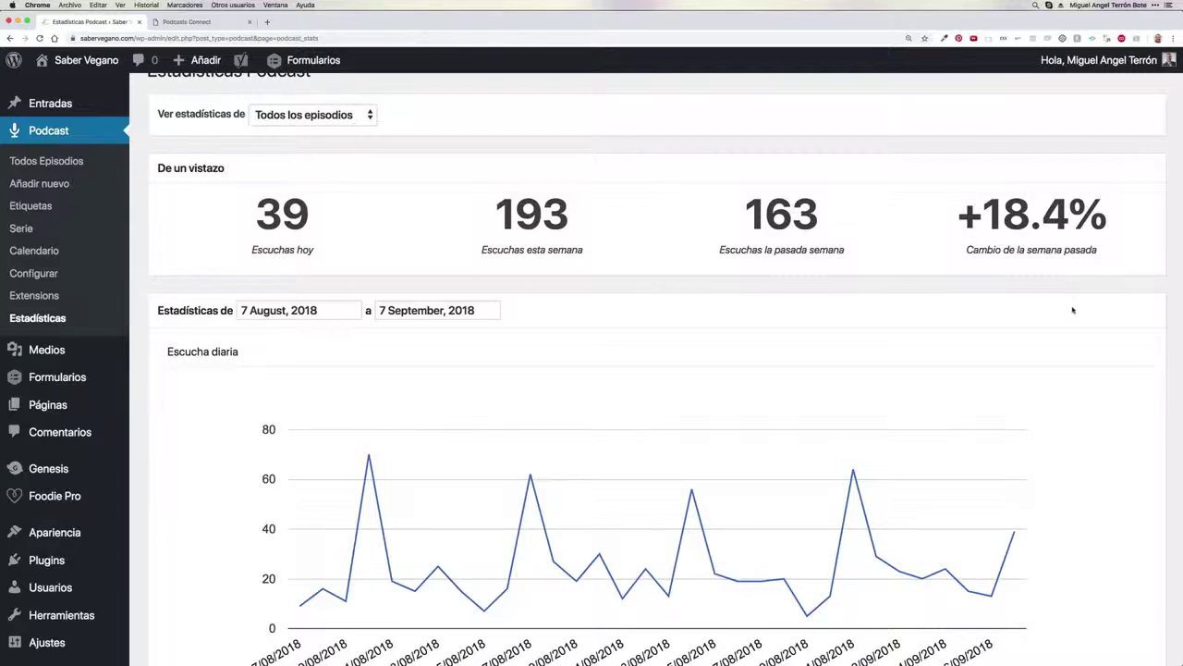
pyautogui.scroll(-6, 1072, 310)
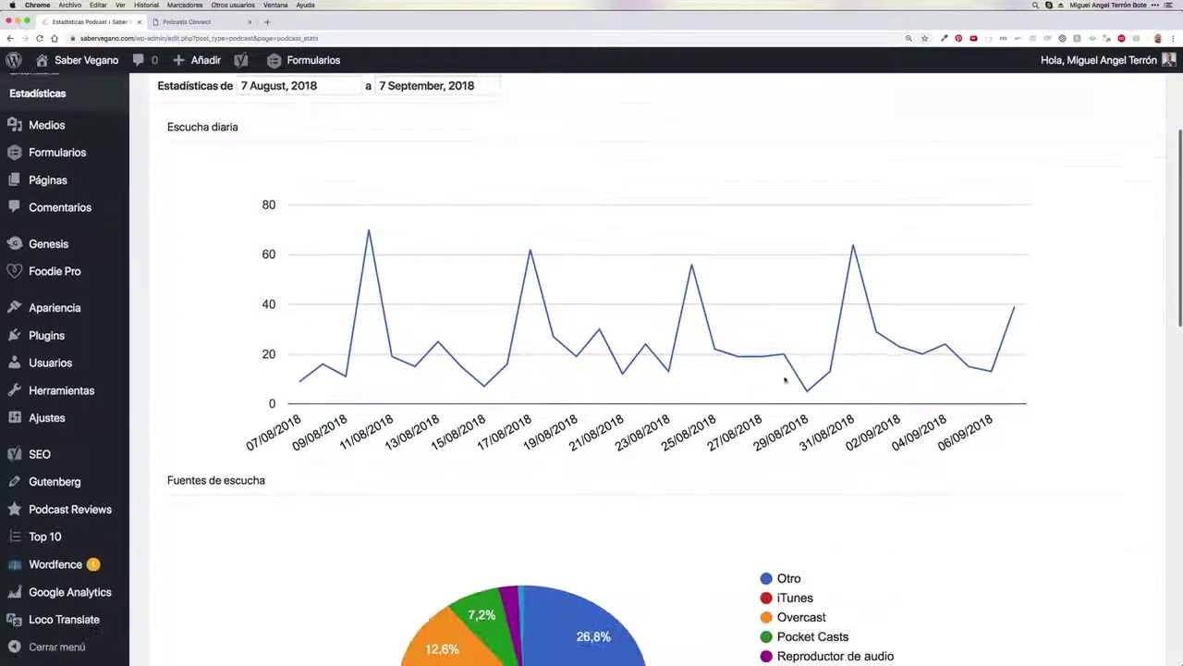
pyautogui.scroll(-5, 947, 374)
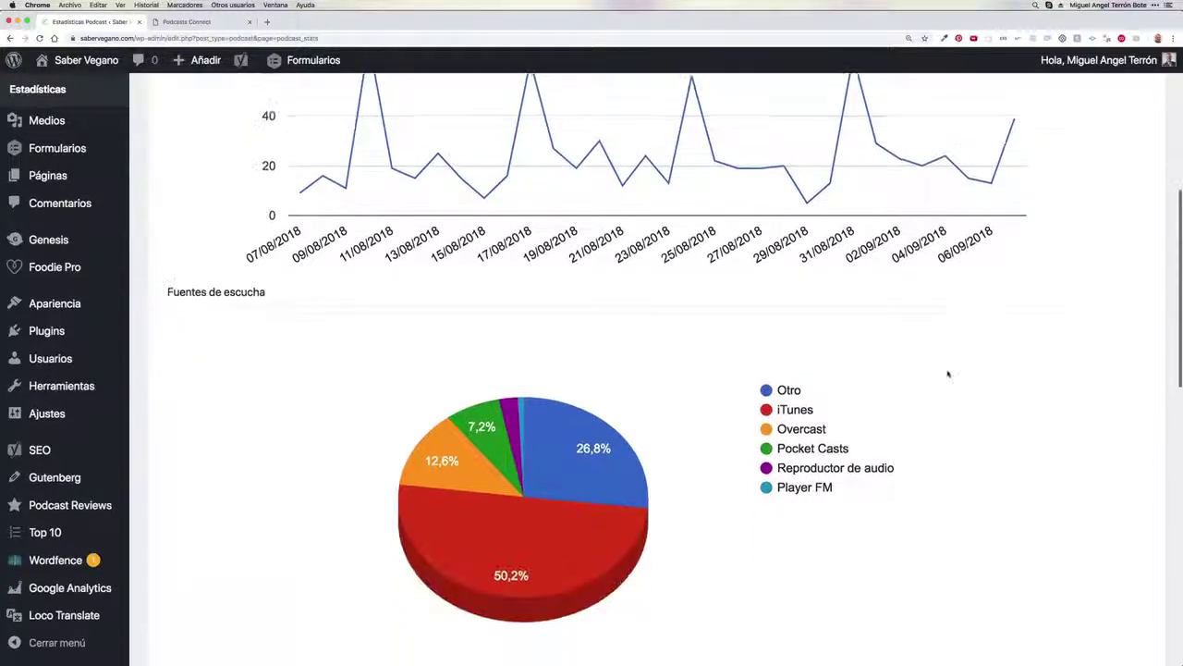
pyautogui.scroll(-2, 947, 373)
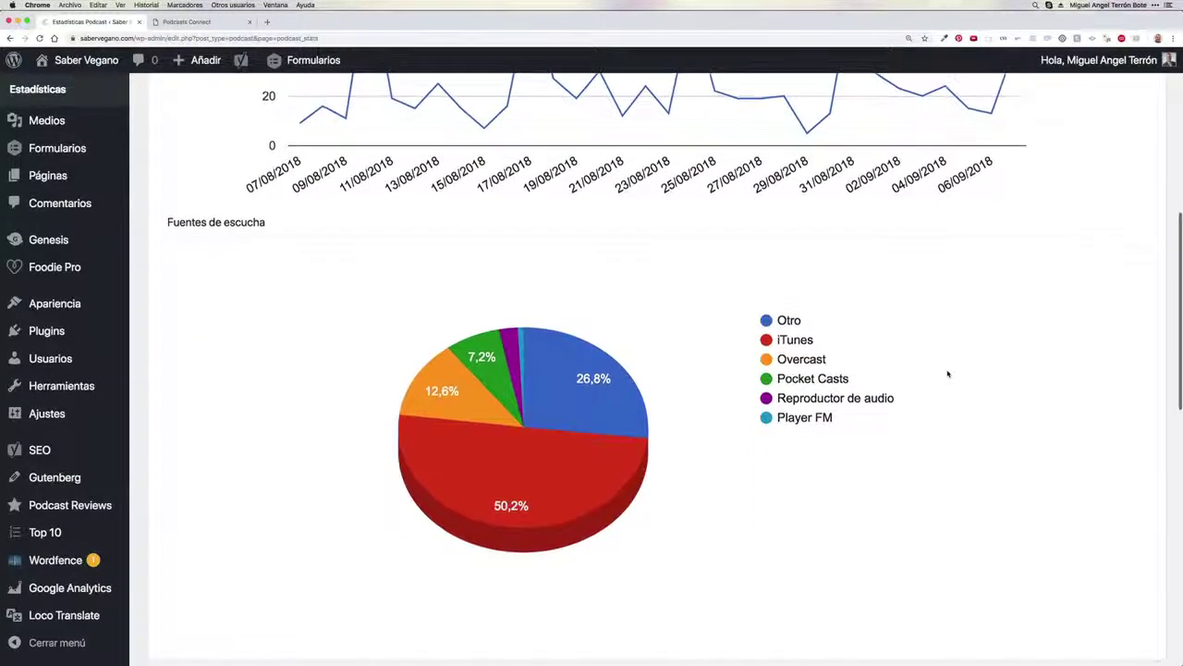
# Inspect the individual slices of the listening sources chart, including iTunes, Otro, Overcast, Pocket Casts and Player FM.
pyautogui.moveTo(515, 465)
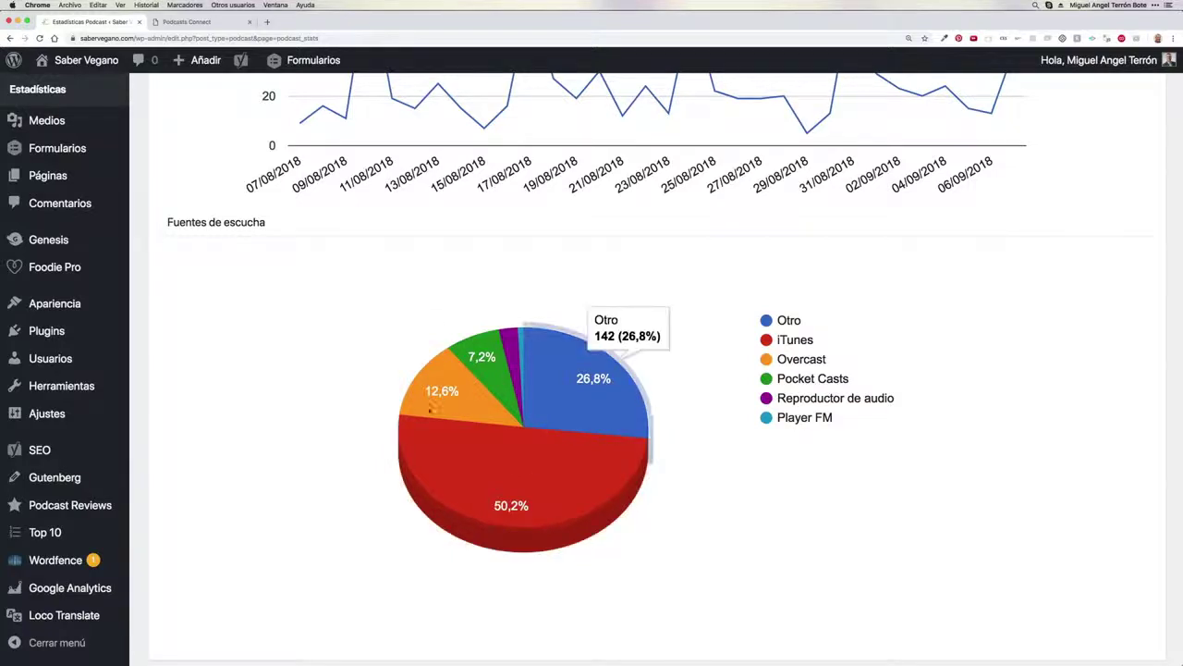
pyautogui.moveTo(435, 416)
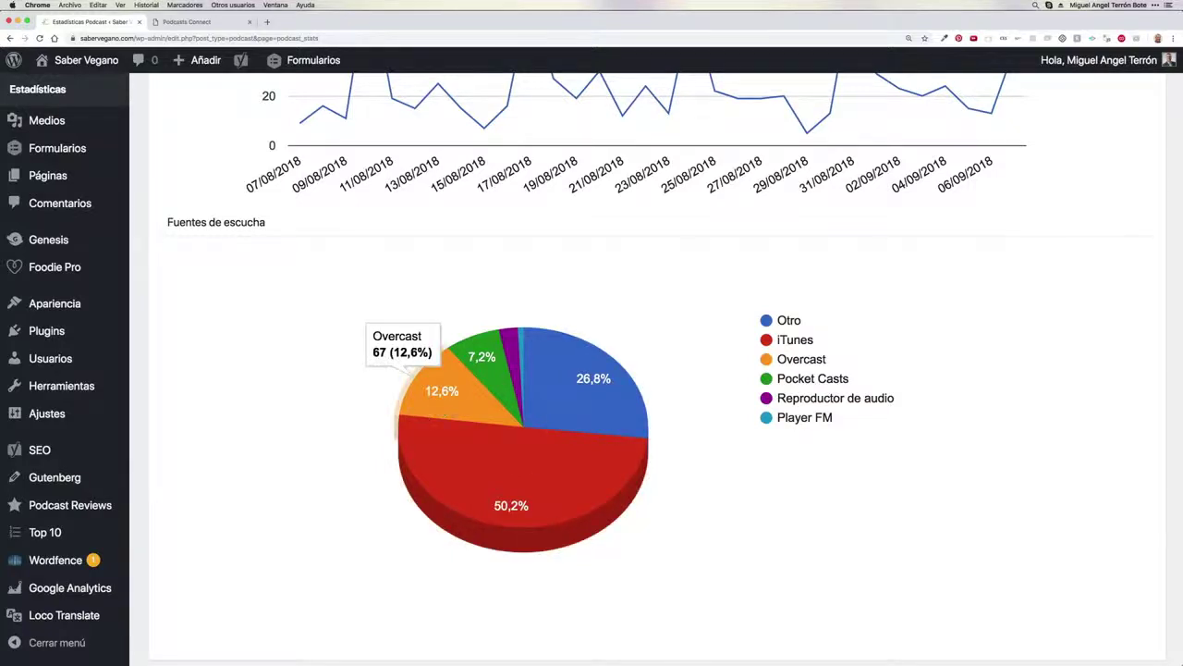
pyautogui.moveTo(504, 529)
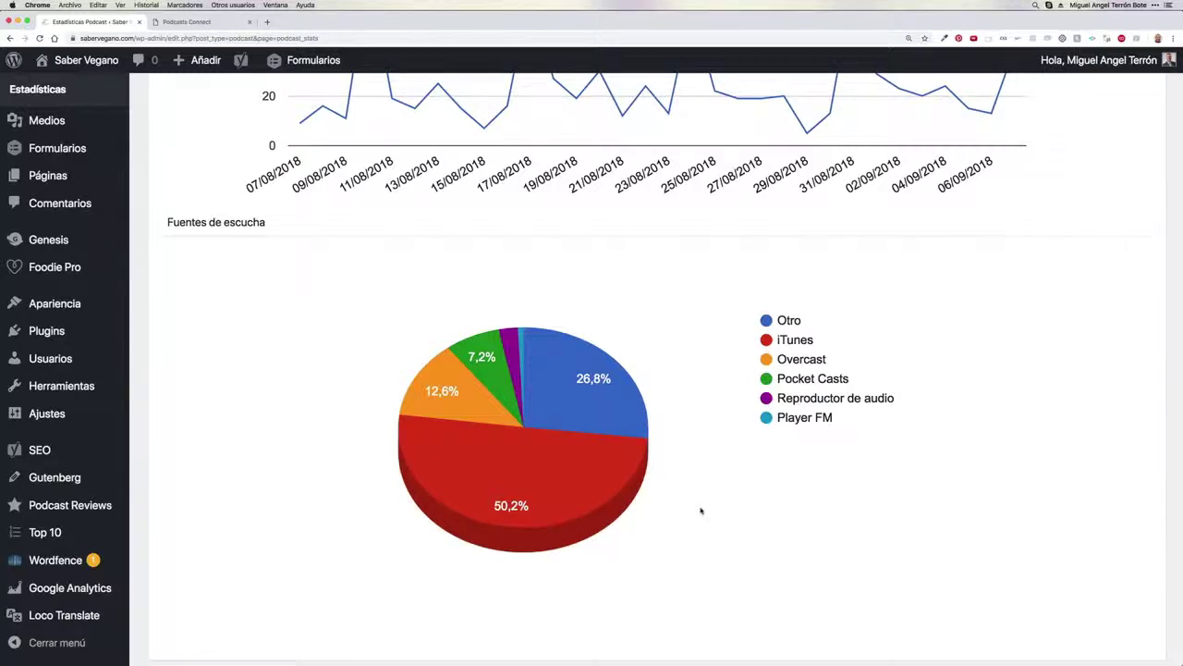
pyautogui.moveTo(553, 476)
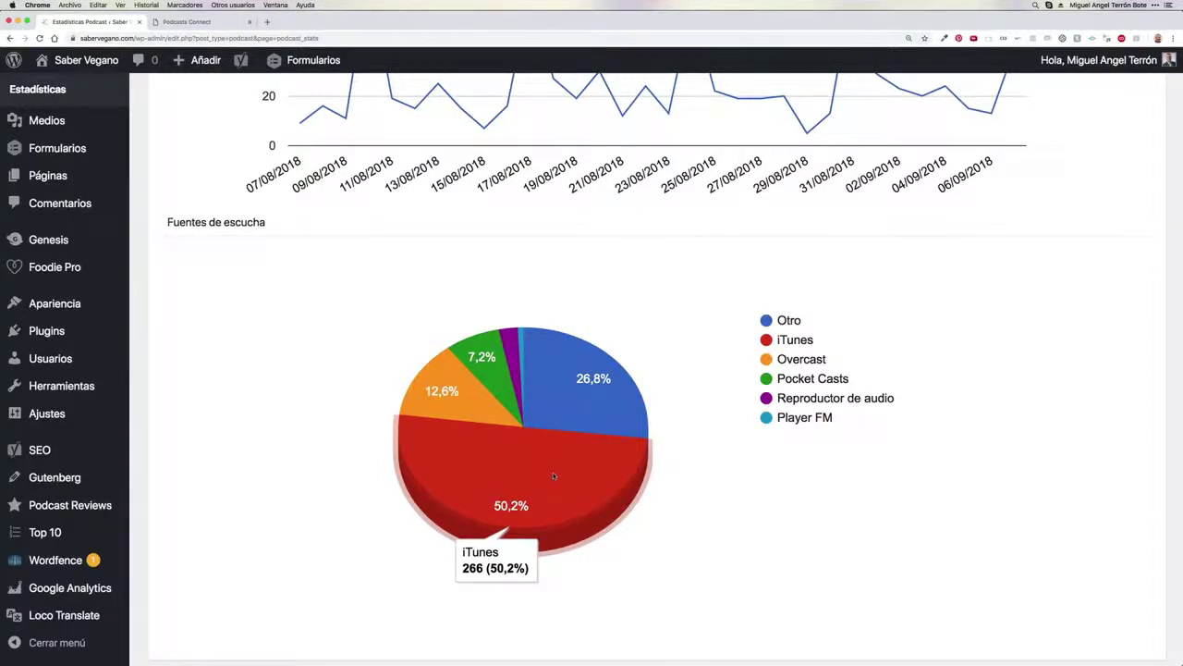
pyautogui.moveTo(621, 363)
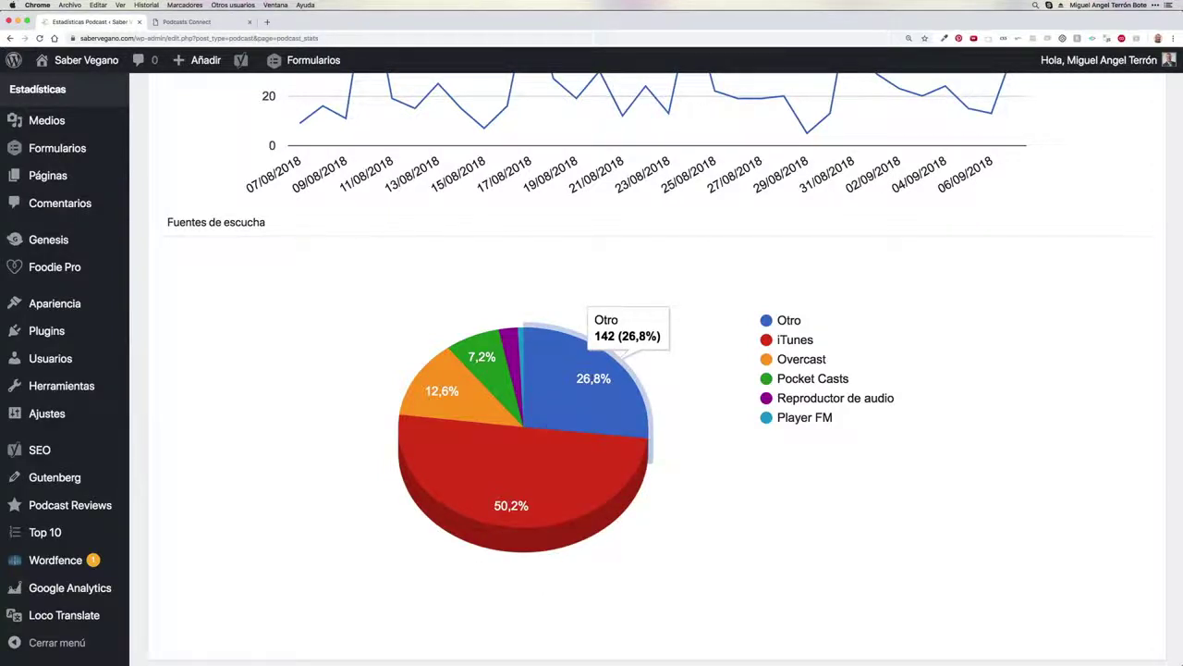
pyautogui.moveTo(453, 393)
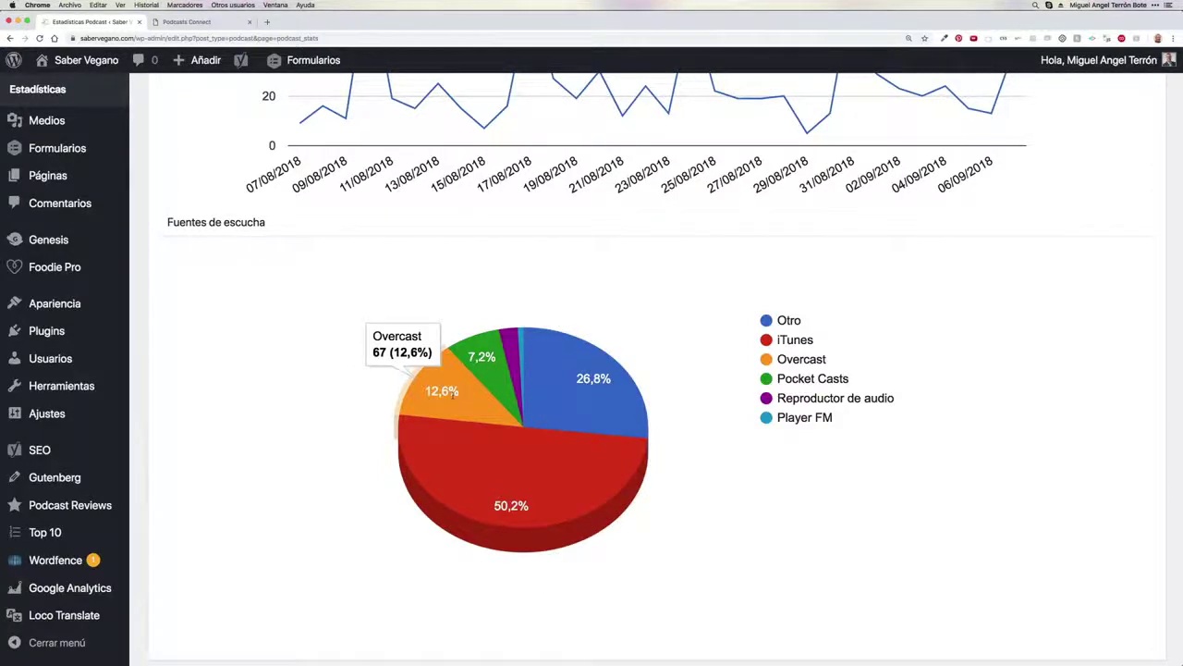
pyautogui.moveTo(483, 370)
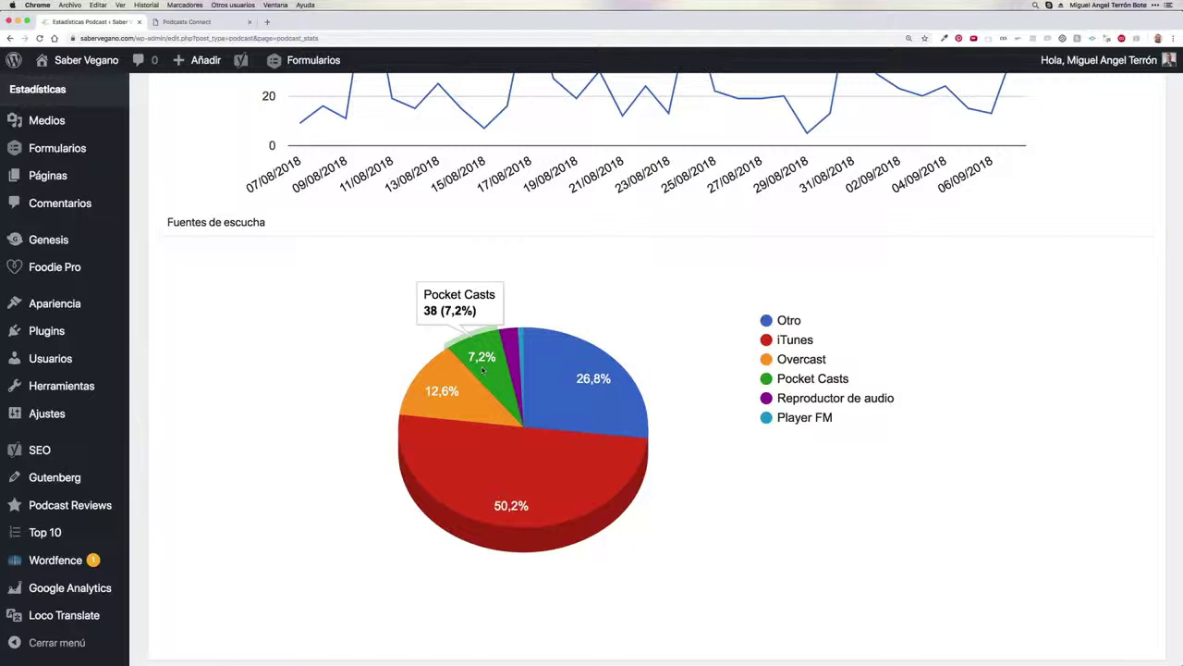
pyautogui.moveTo(511, 347)
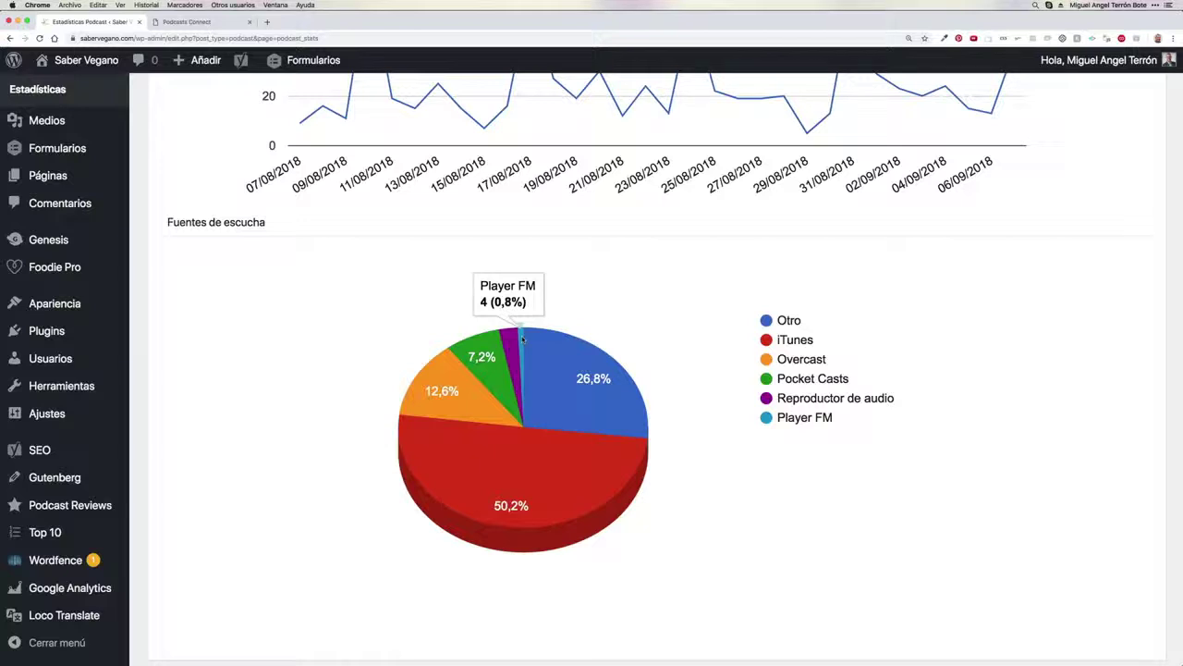
# Examine the listens per episode for the last three months and the ranking of the ten best episodes.
pyautogui.scroll(-2, 718, 495)
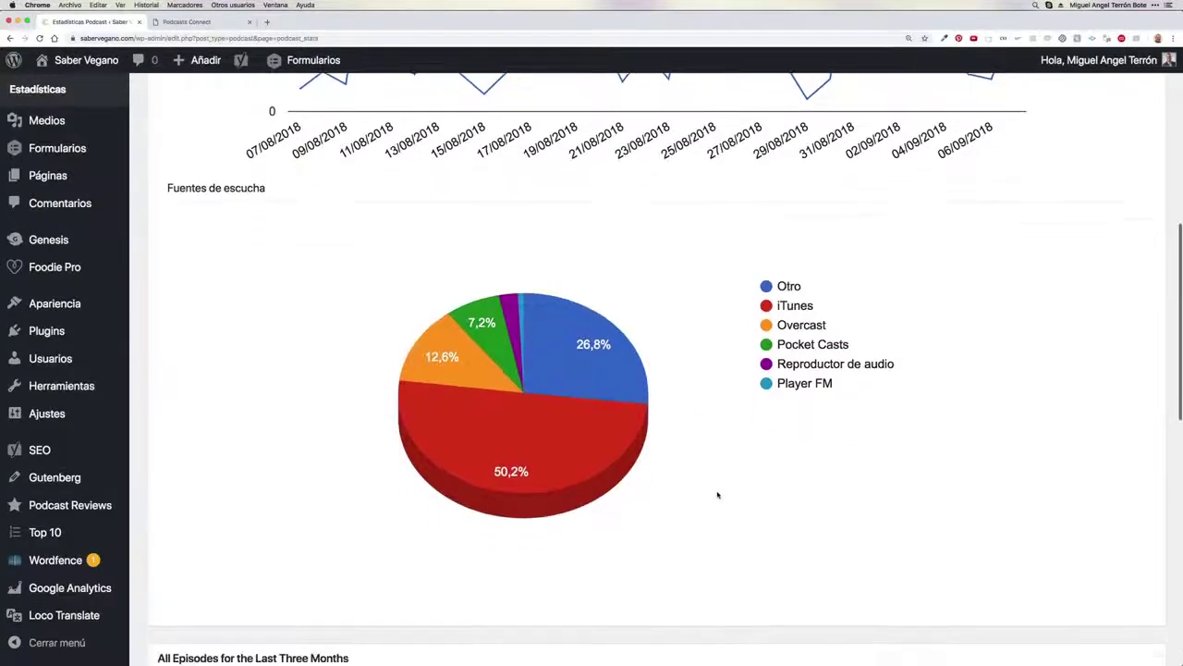
pyautogui.scroll(-5, 717, 495)
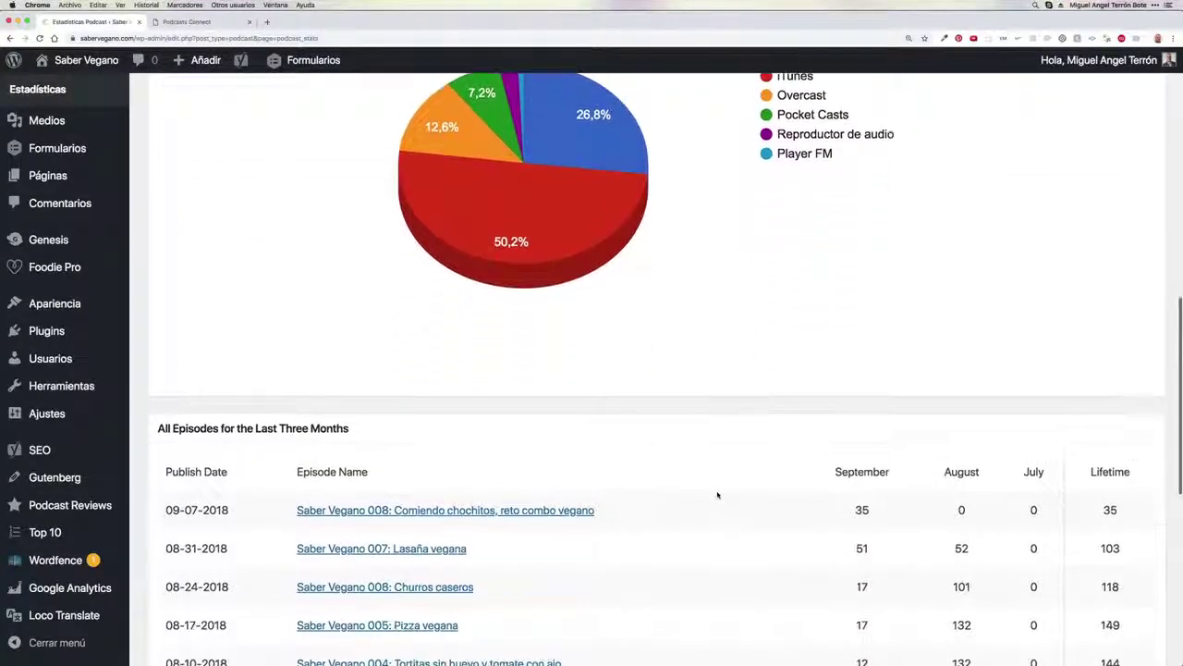
pyautogui.scroll(-3, 717, 495)
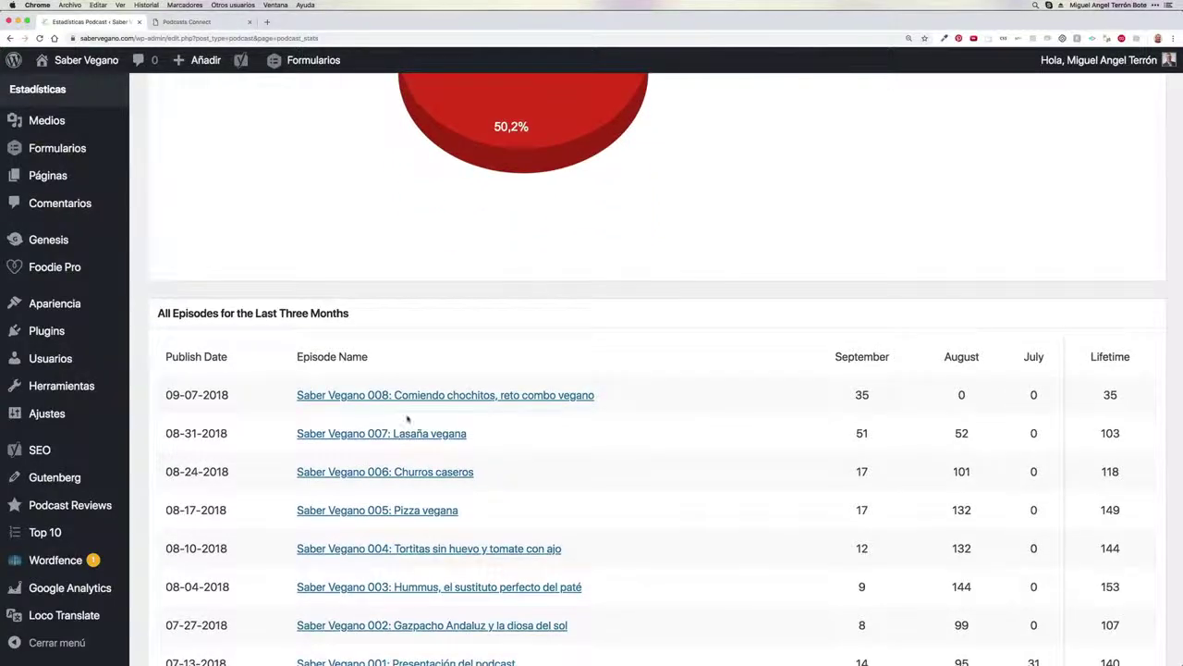
pyautogui.scroll(-2, 407, 419)
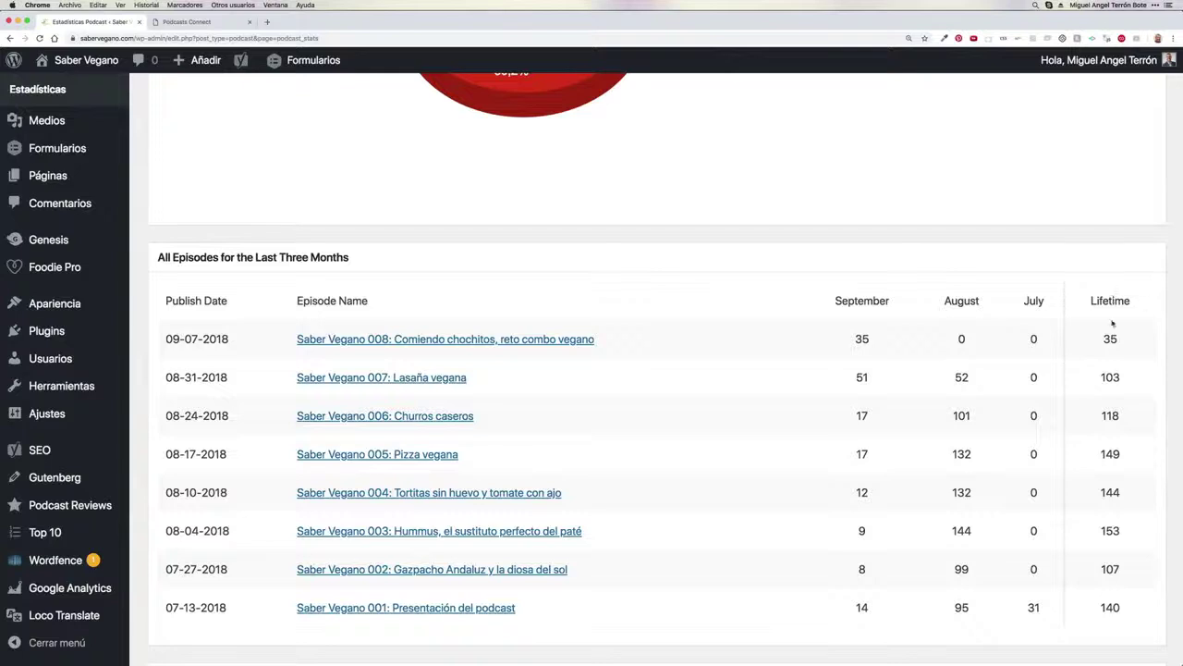
pyautogui.scroll(-8, 1123, 560)
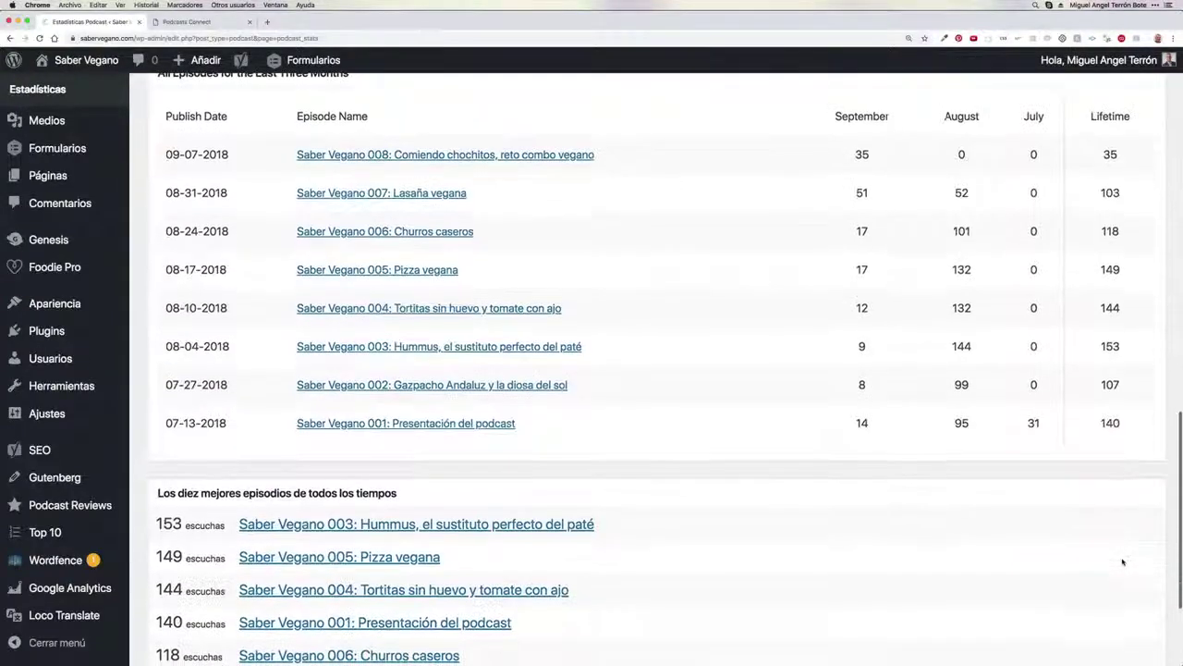
# Open the post "Saber Vegano 007: Lasaña vegana" for editing from the list of all entries.
pyautogui.scroll(20, 1122, 561)
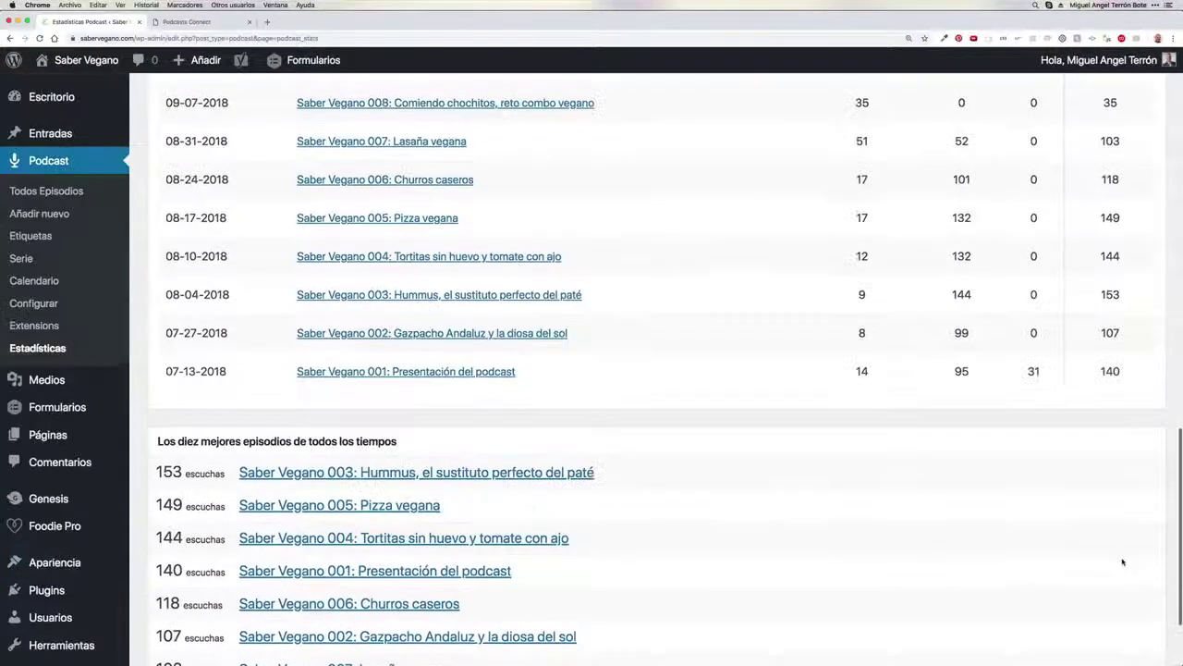
pyautogui.scroll(5, 1122, 561)
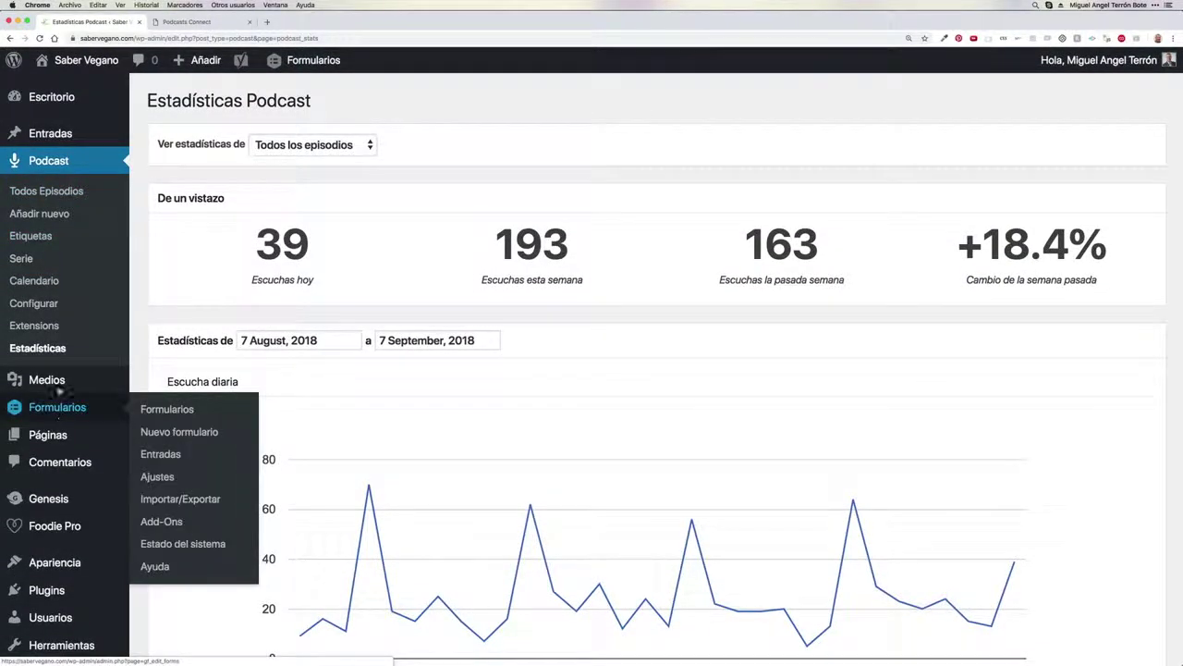
pyautogui.moveTo(55, 389)
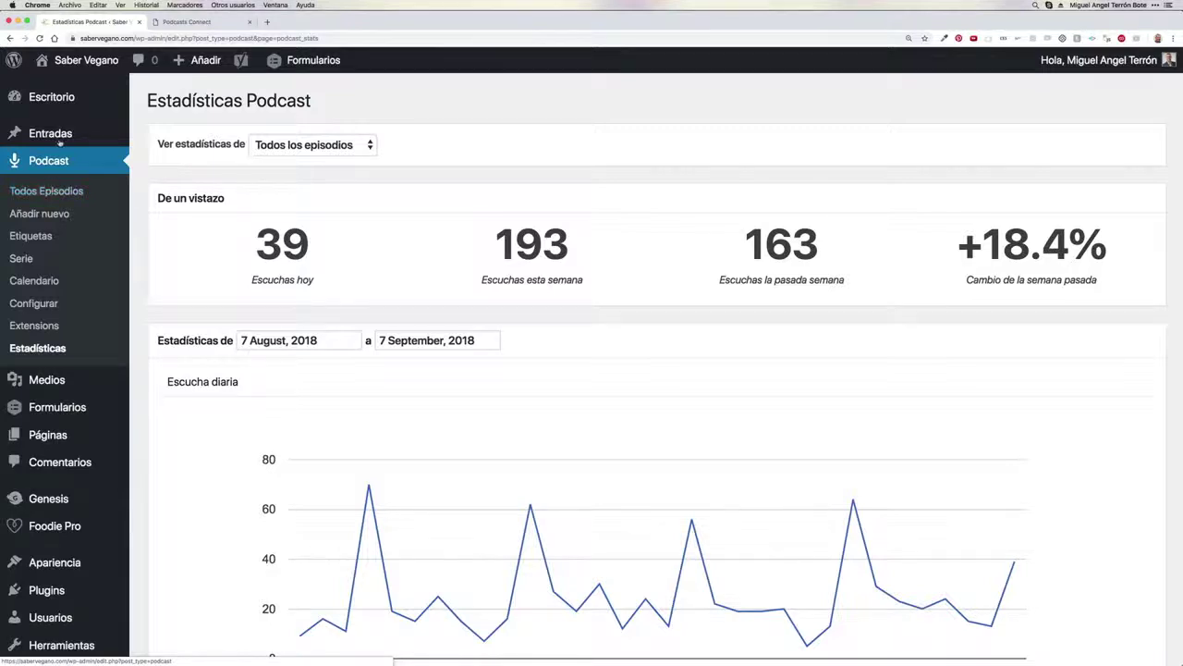
pyautogui.moveTo(58, 137)
pyautogui.click(189, 137)
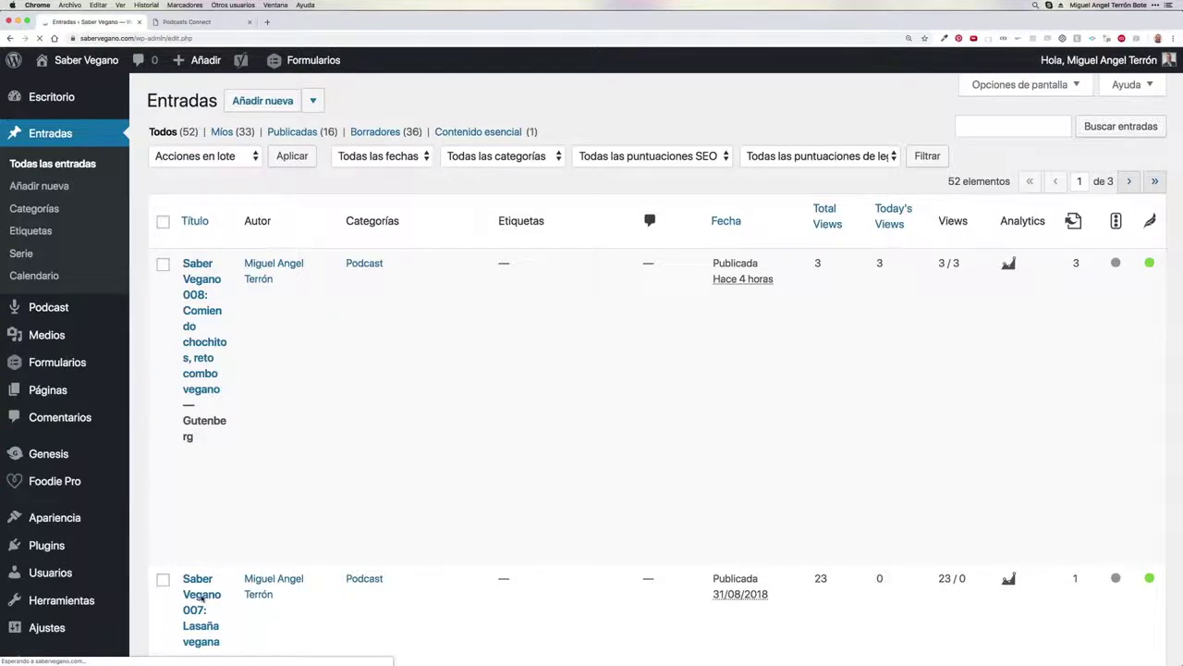
pyautogui.scroll(-3, 201, 573)
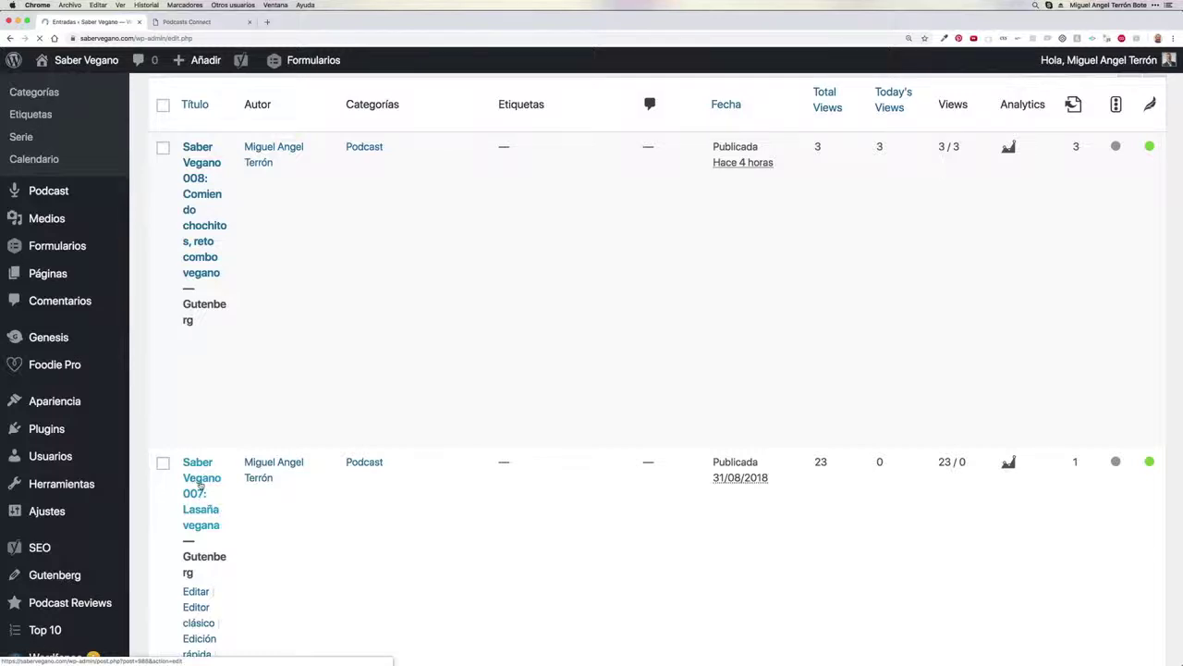
pyautogui.click(201, 486)
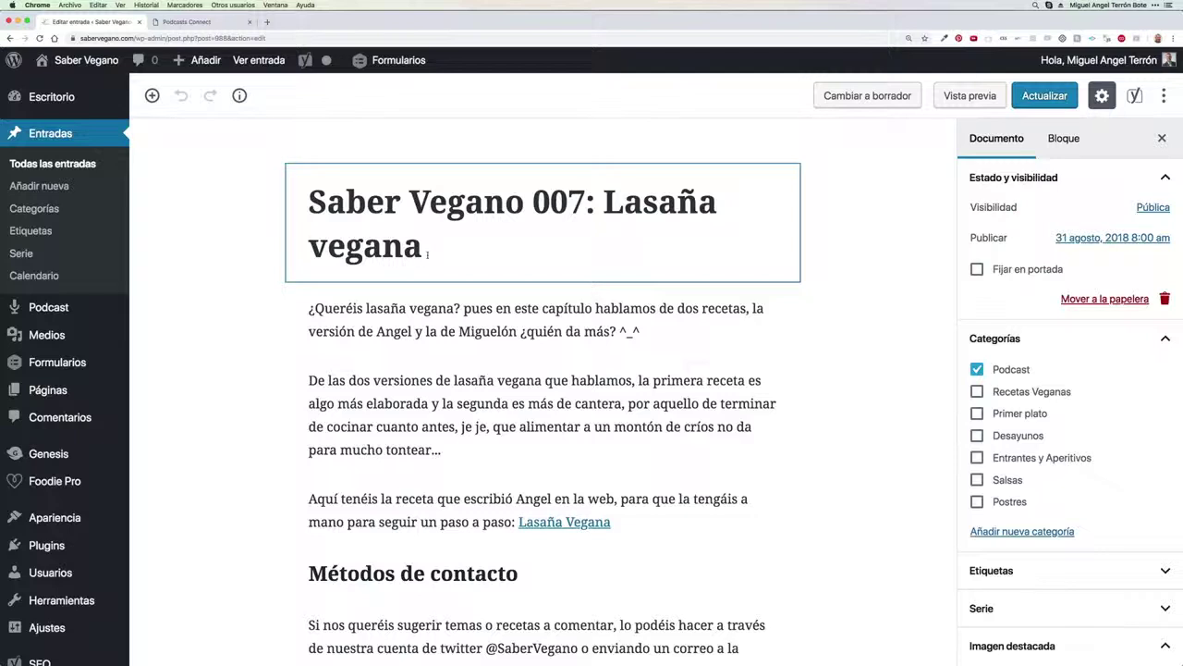
# Compare the post's title and text with its iTunes listing, reading the full description of episode "Saber Vegano 007: Lasaña vegana" there.
pyautogui.press('super+Tab')
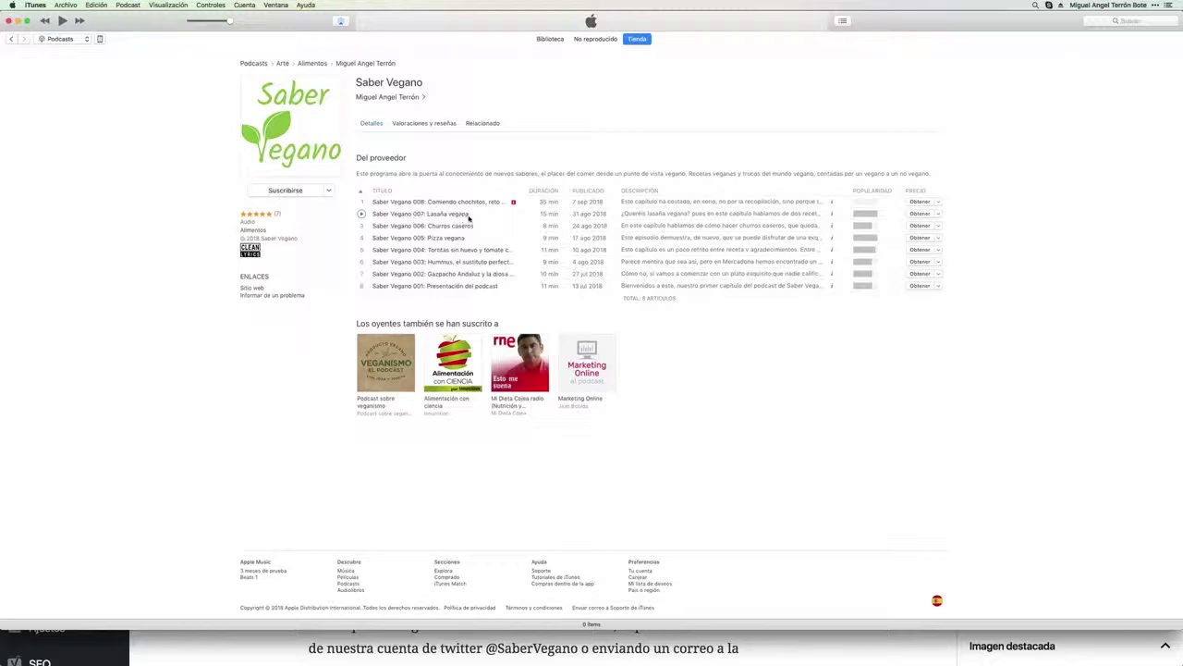
pyautogui.press('super+Tab')
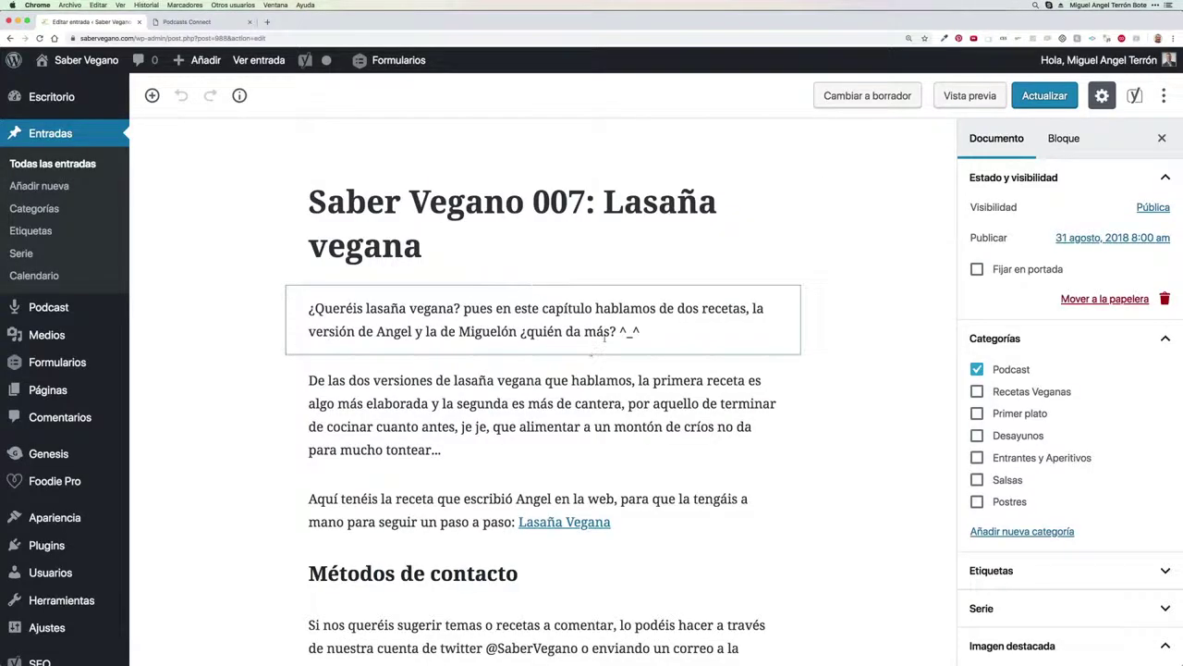
pyautogui.scroll(-2, 605, 340)
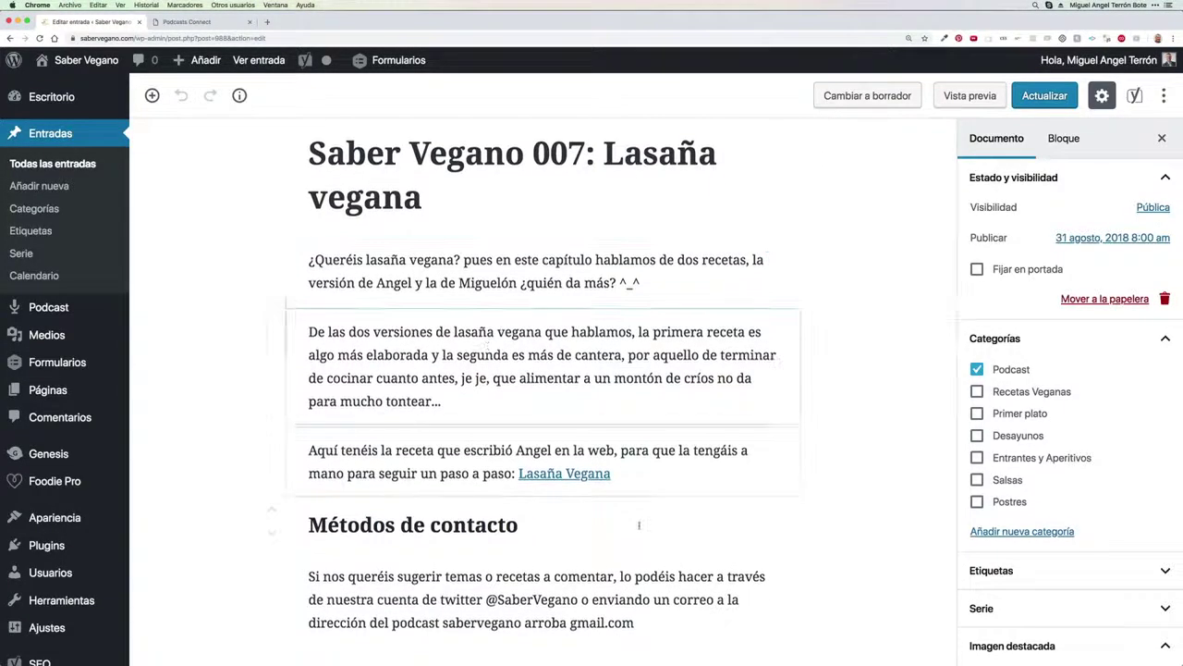
pyautogui.press('super+Tab')
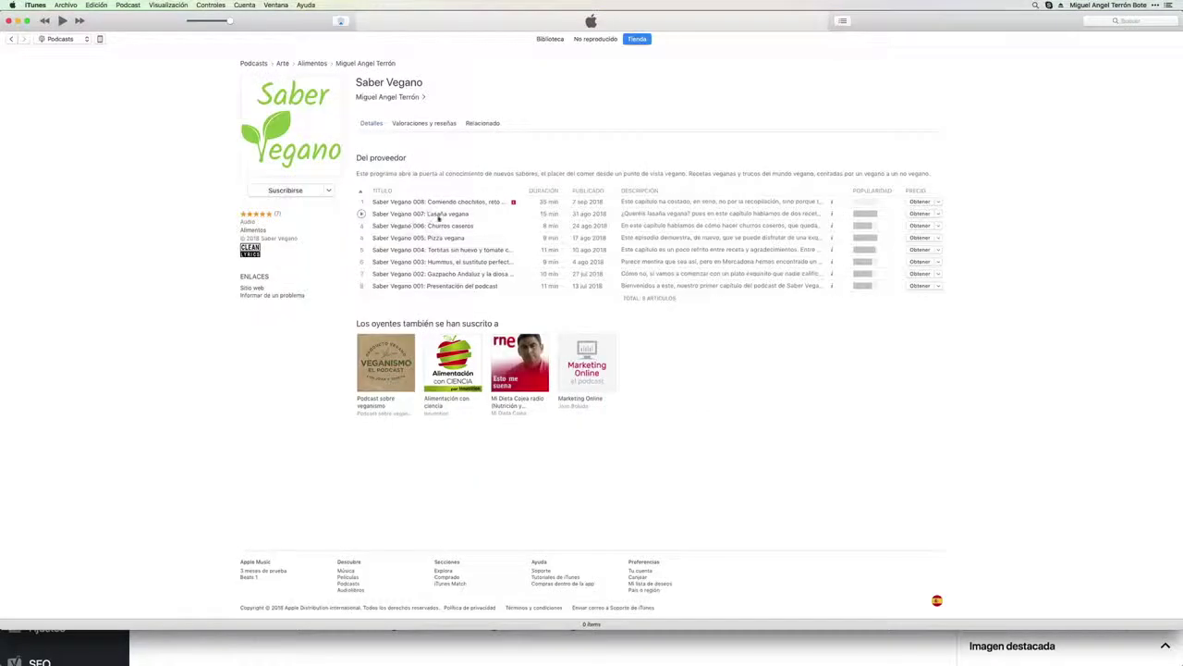
pyautogui.click(831, 214)
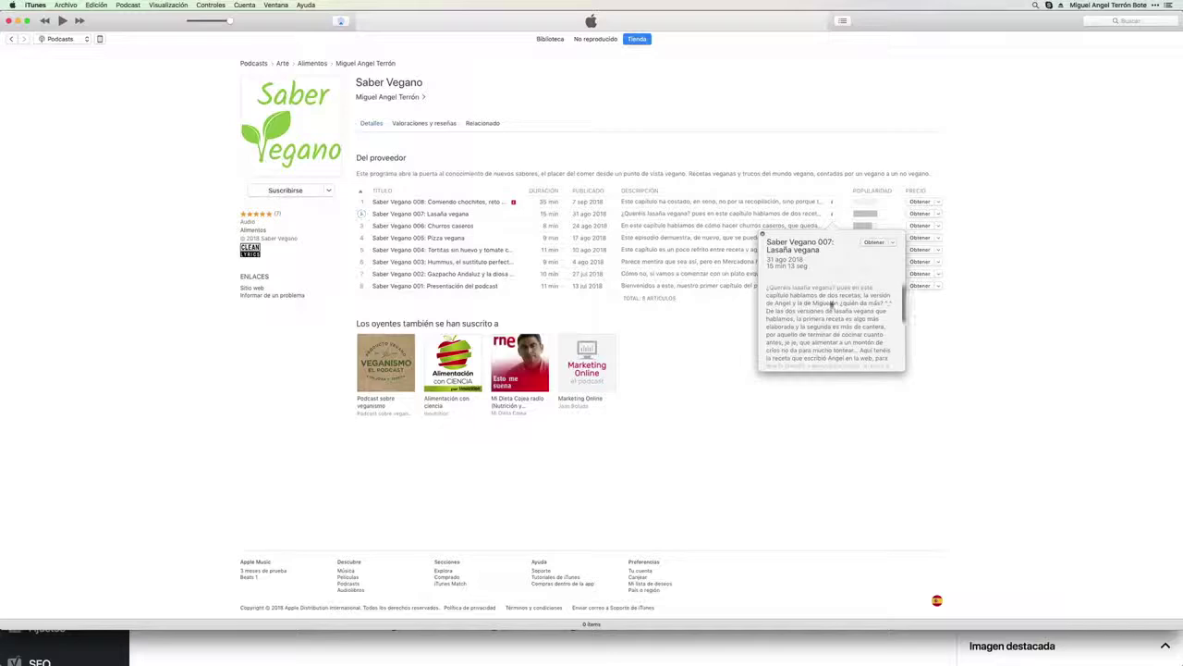
pyautogui.scroll(-5, 833, 320)
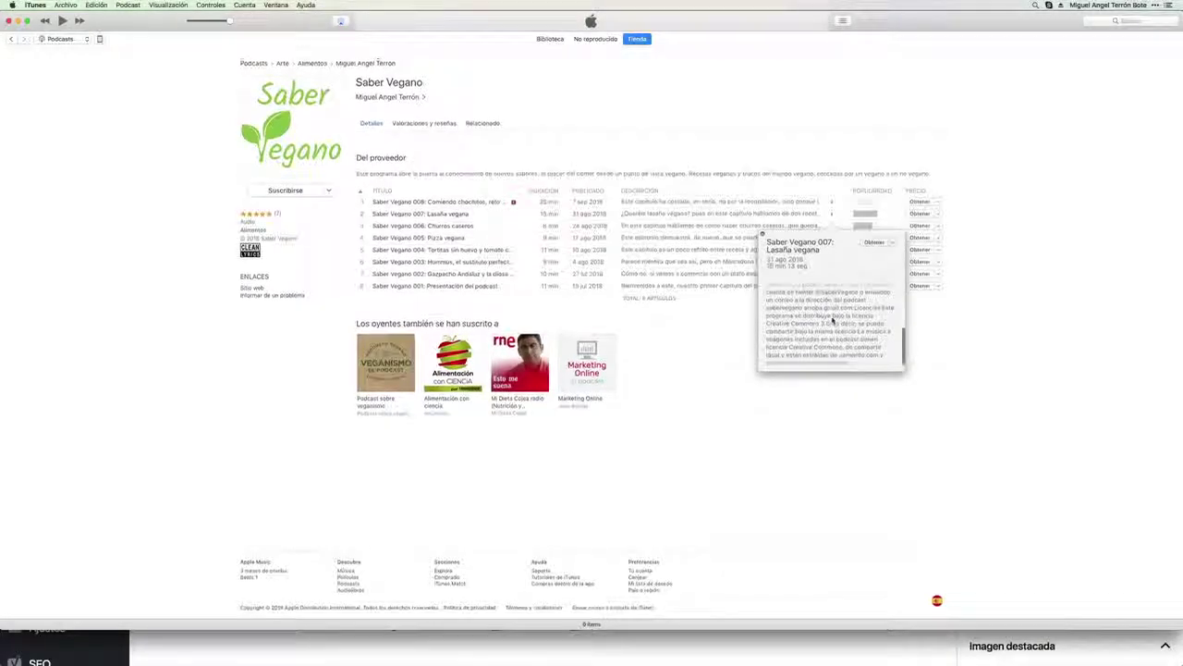
pyautogui.scroll(5, 833, 320)
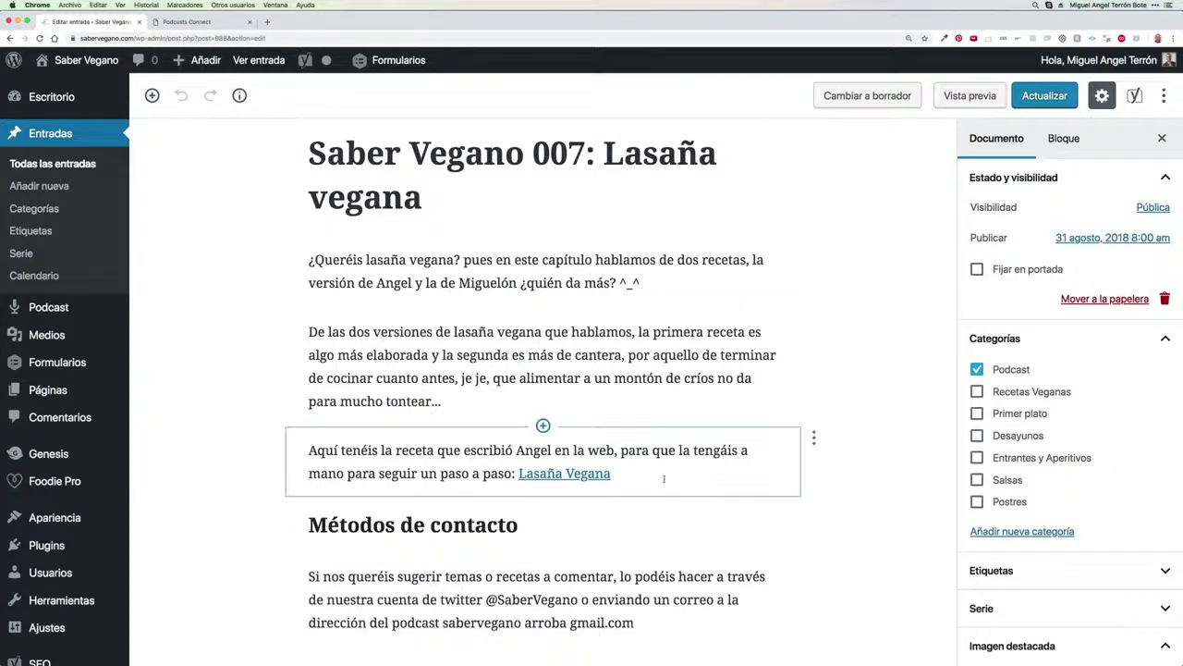
# Review the post's recipe, contact and licence text in WordPress, and collapse the Yoast SEO box to reach the podcast episode details.
pyautogui.scroll(-5, 664, 479)
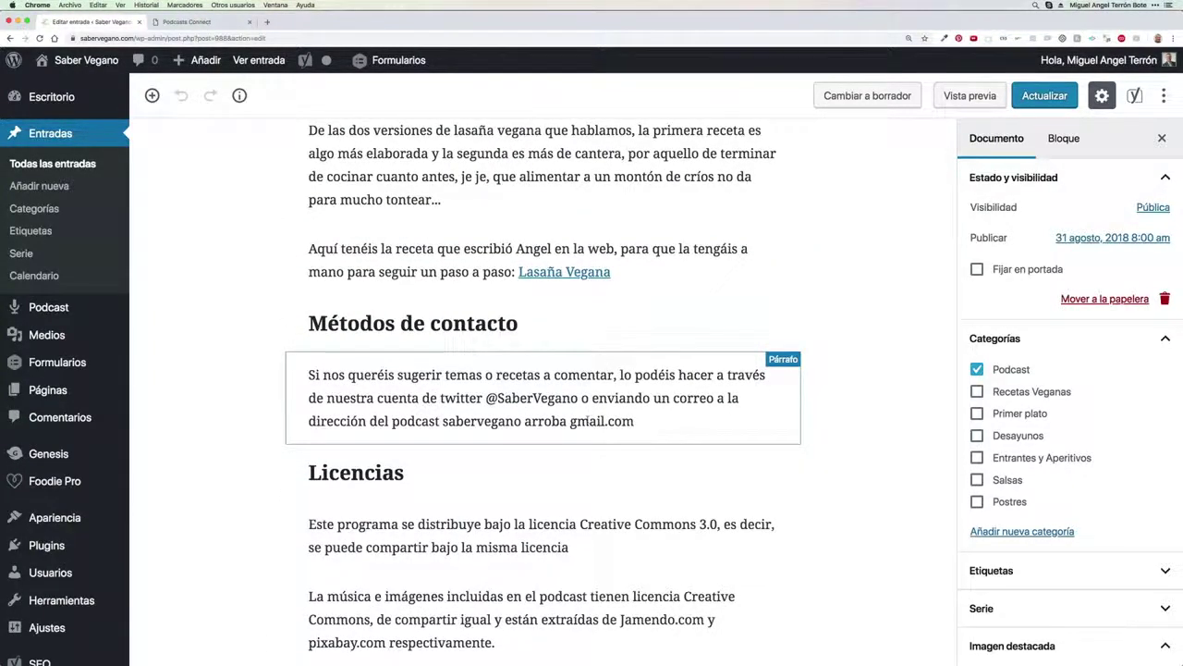
pyautogui.scroll(-2, 588, 388)
pyautogui.scroll(-5, 587, 421)
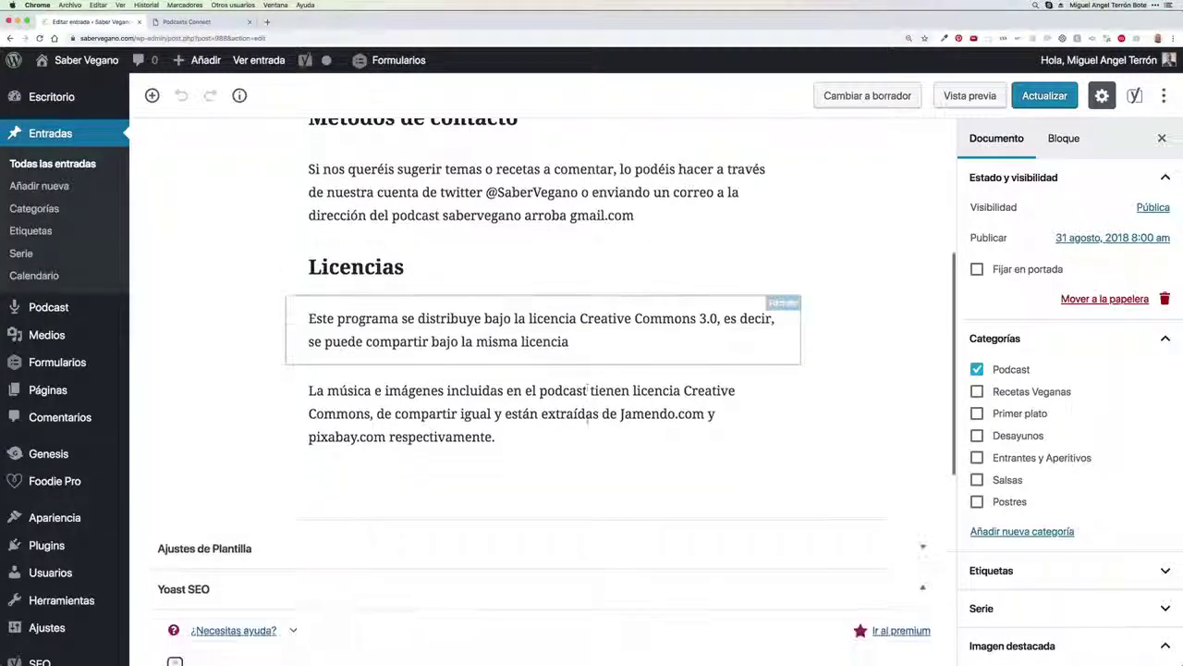
pyautogui.scroll(-4, 587, 420)
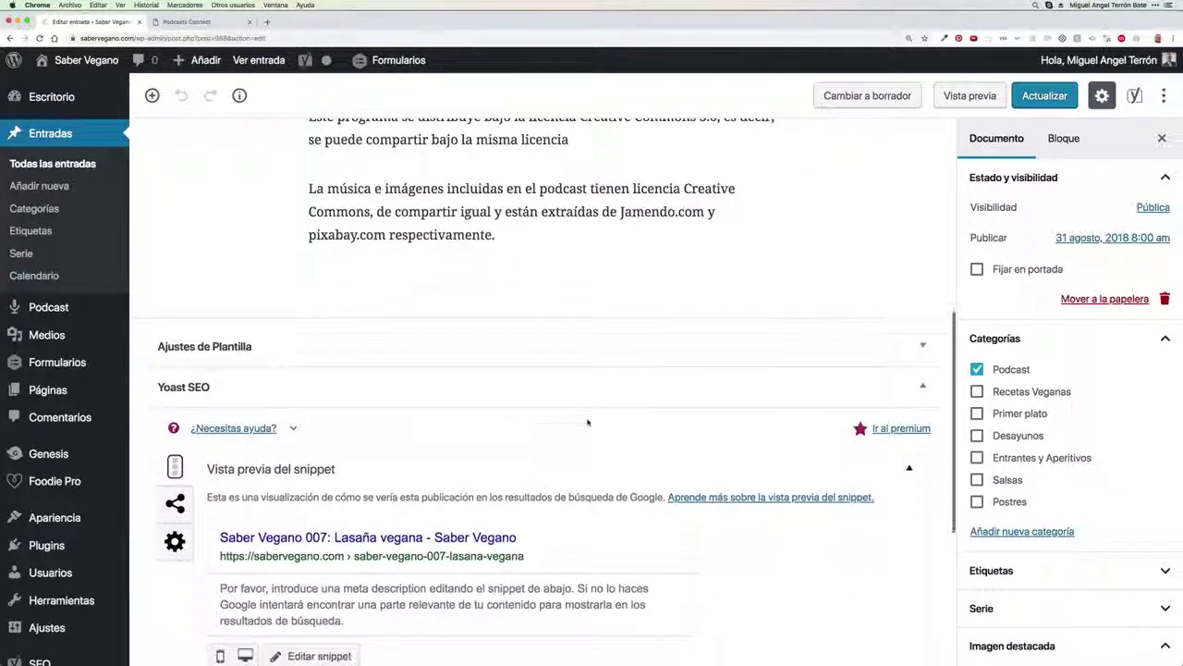
pyautogui.scroll(-5, 587, 421)
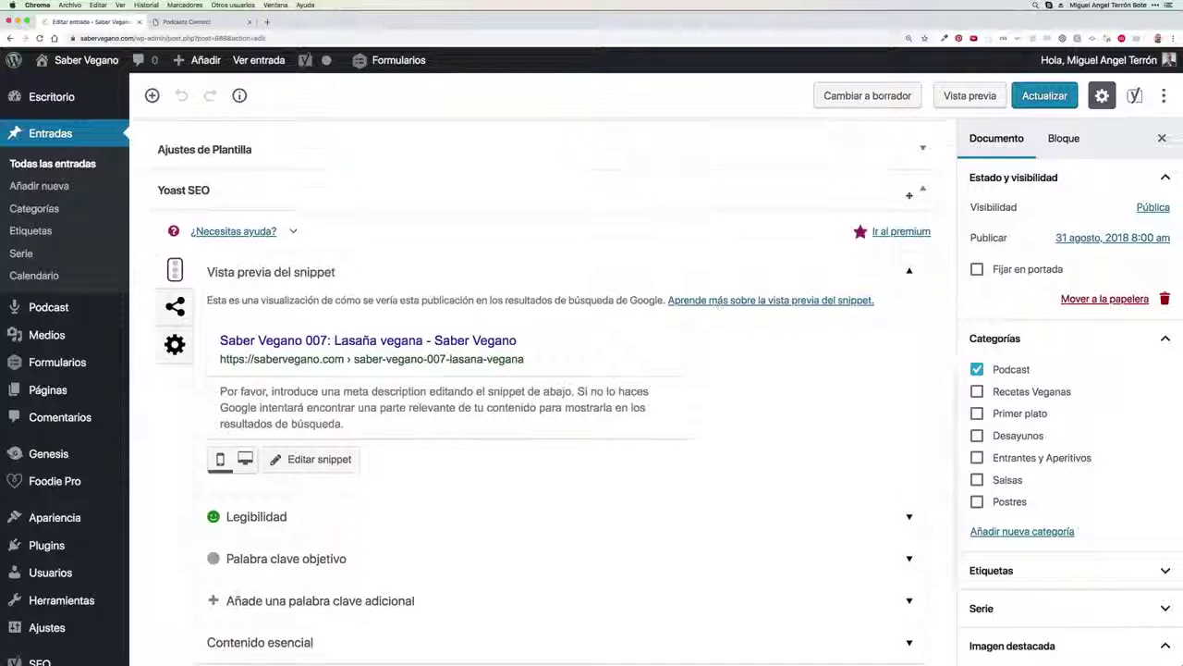
pyautogui.click(923, 189)
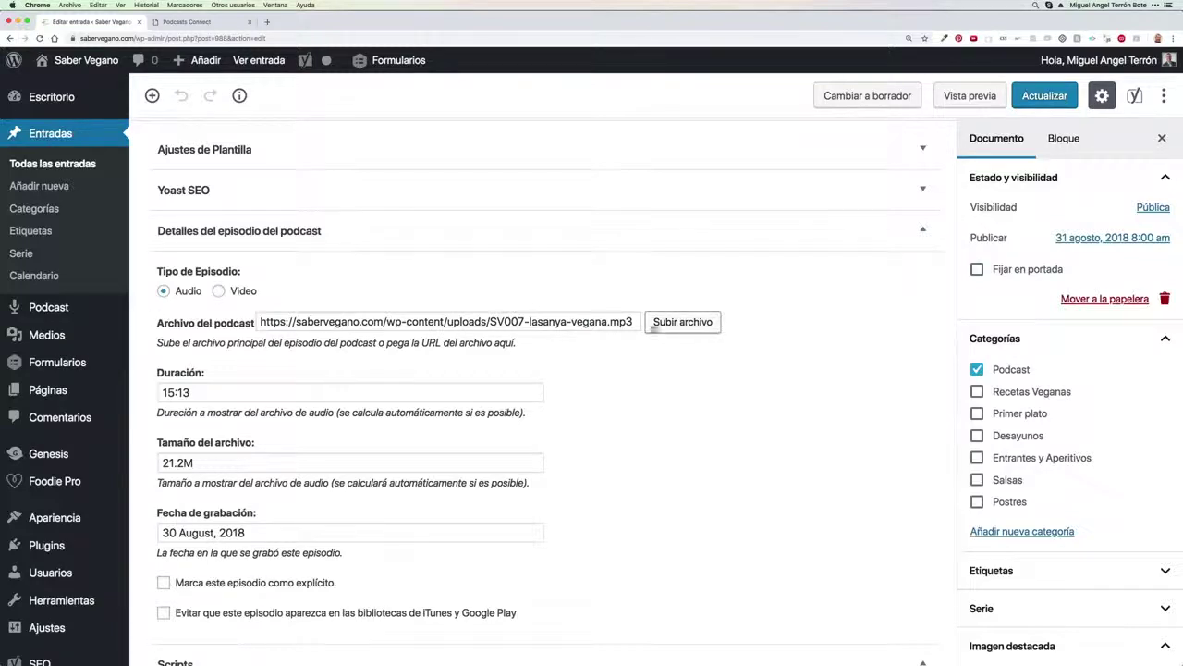
# Examine the podcast episode details: audio file name, duration, file size, recording date, and the explicit and library-exclusion options.
pyautogui.moveTo(491, 321); pyautogui.dragTo(636, 321)
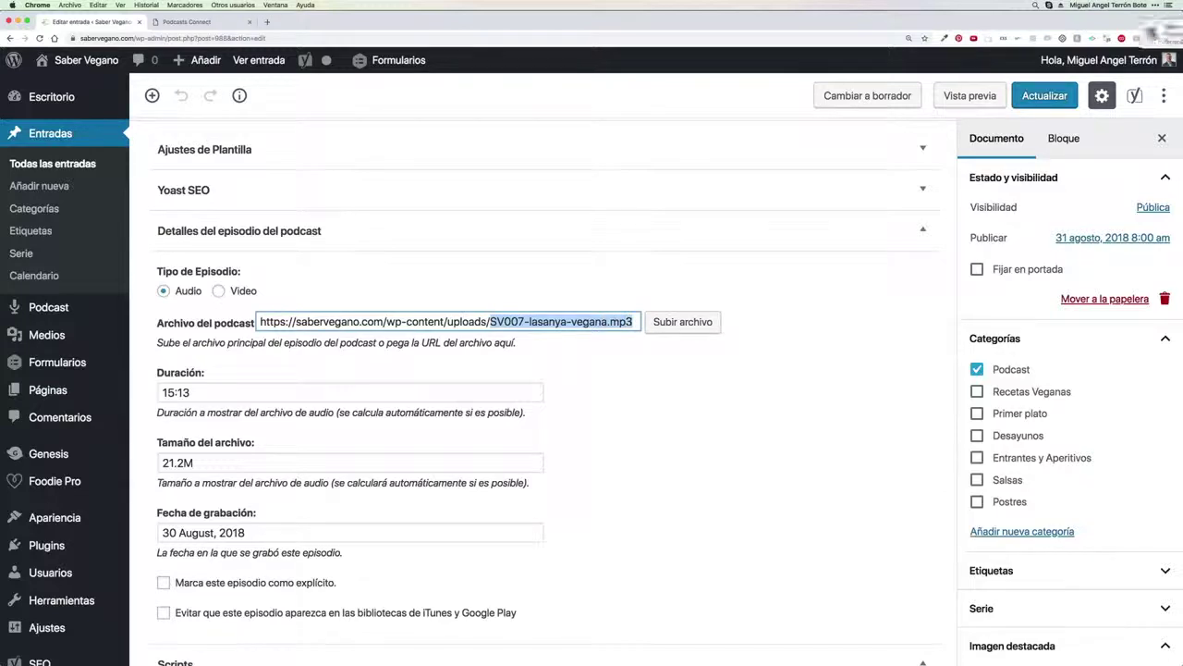
pyautogui.click(676, 346)
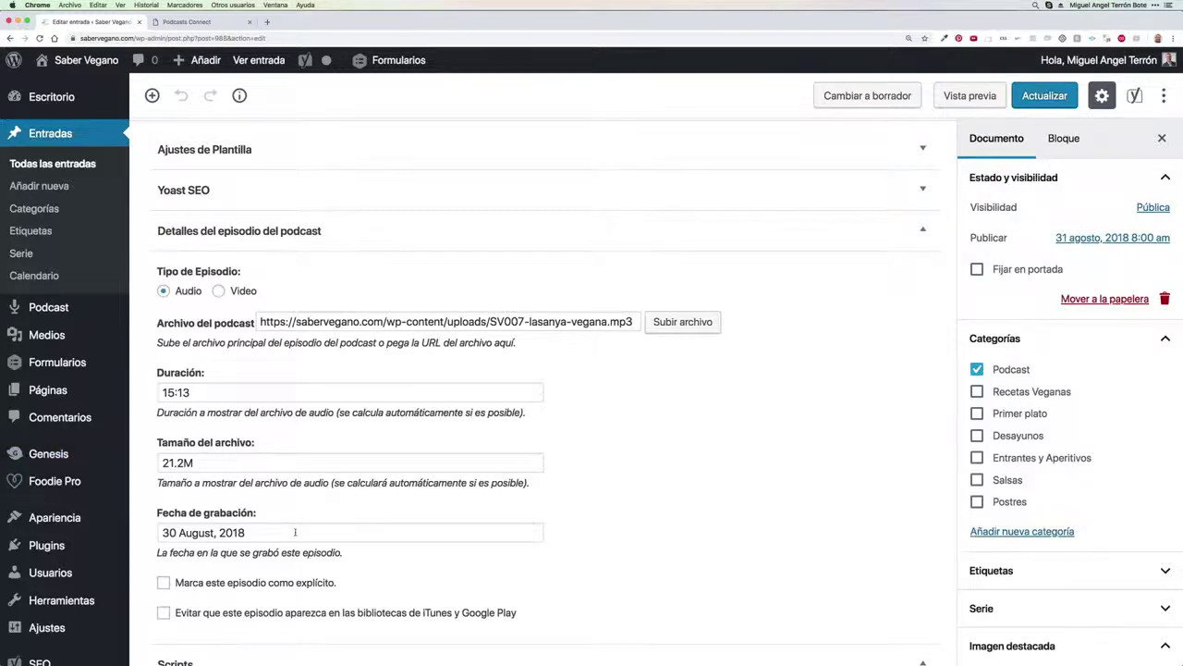
pyautogui.scroll(-2, 666, 564)
pyautogui.scroll(-1, 667, 575)
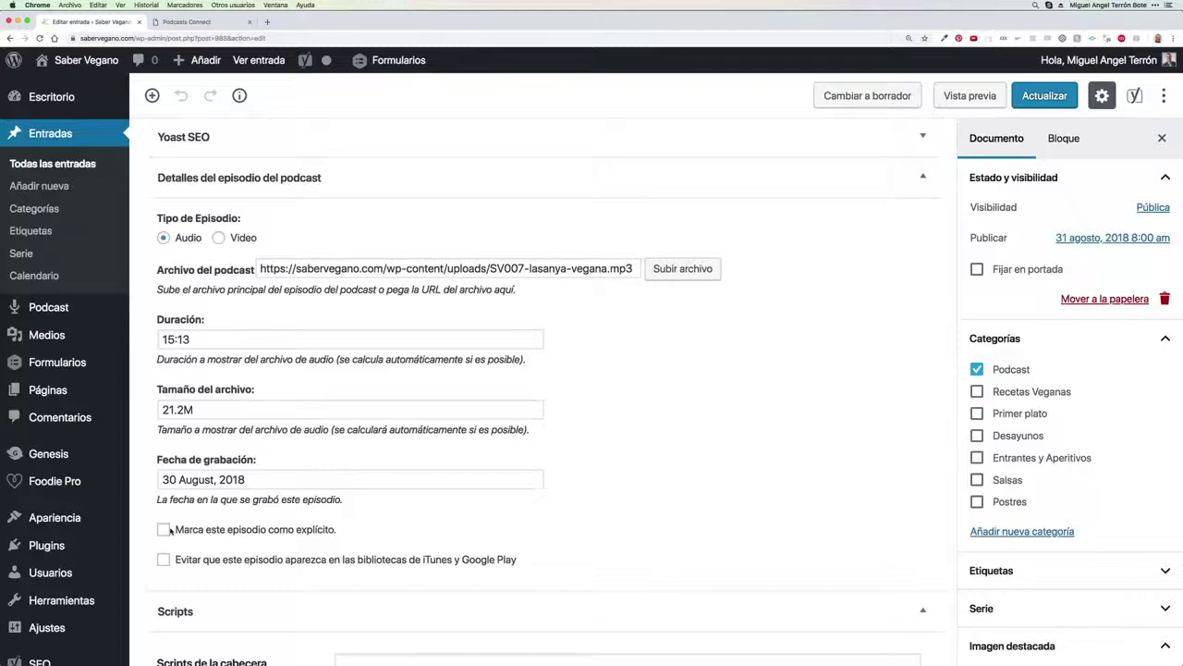
pyautogui.scroll(-3, 731, 538)
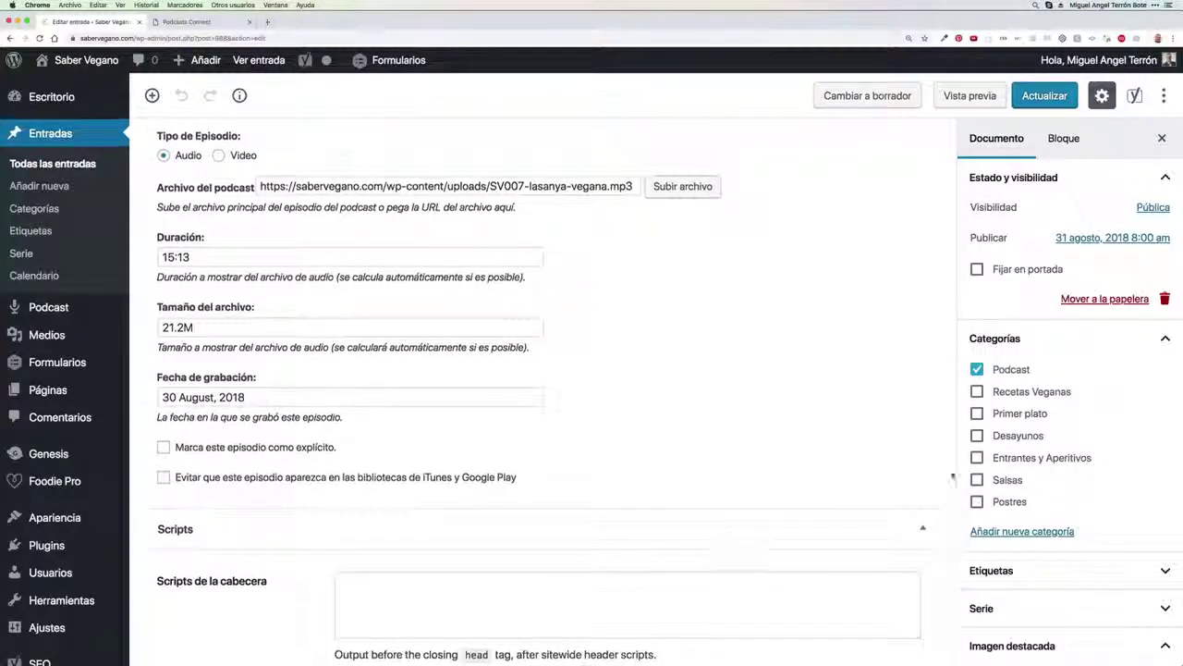
# Review the episode's embed code and its statistics in the post settings, highlighting the total listens and total listeners figures.
pyautogui.scroll(-10, 1087, 496)
pyautogui.scroll(-8, 1087, 496)
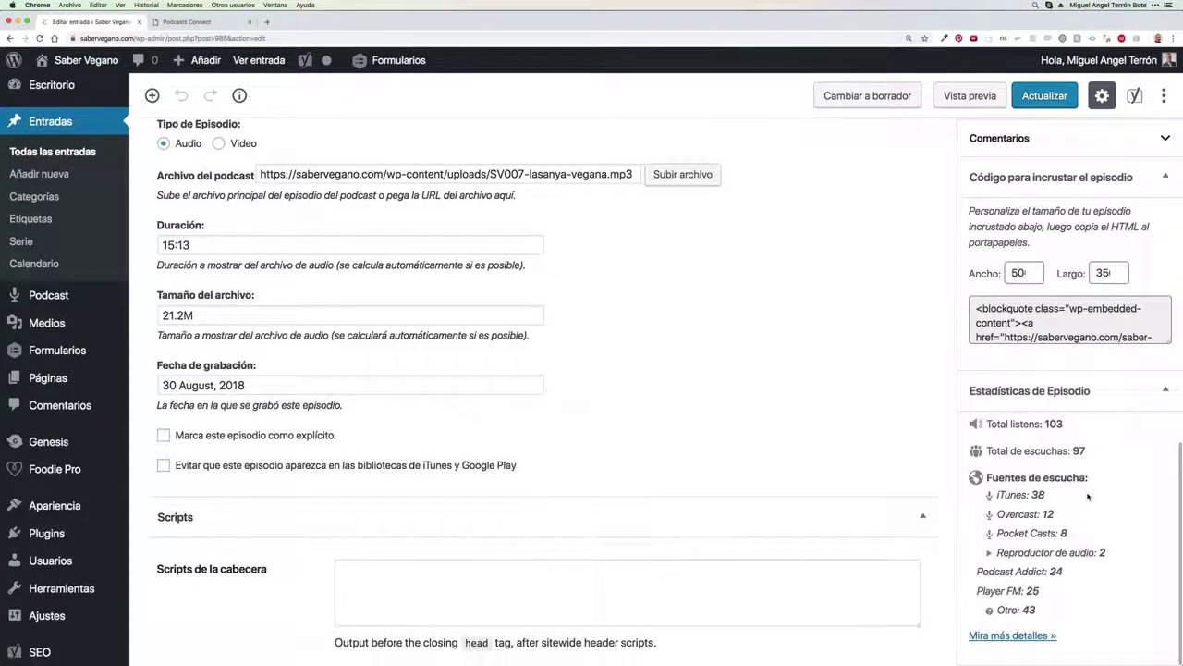
pyautogui.scroll(-2, 1087, 496)
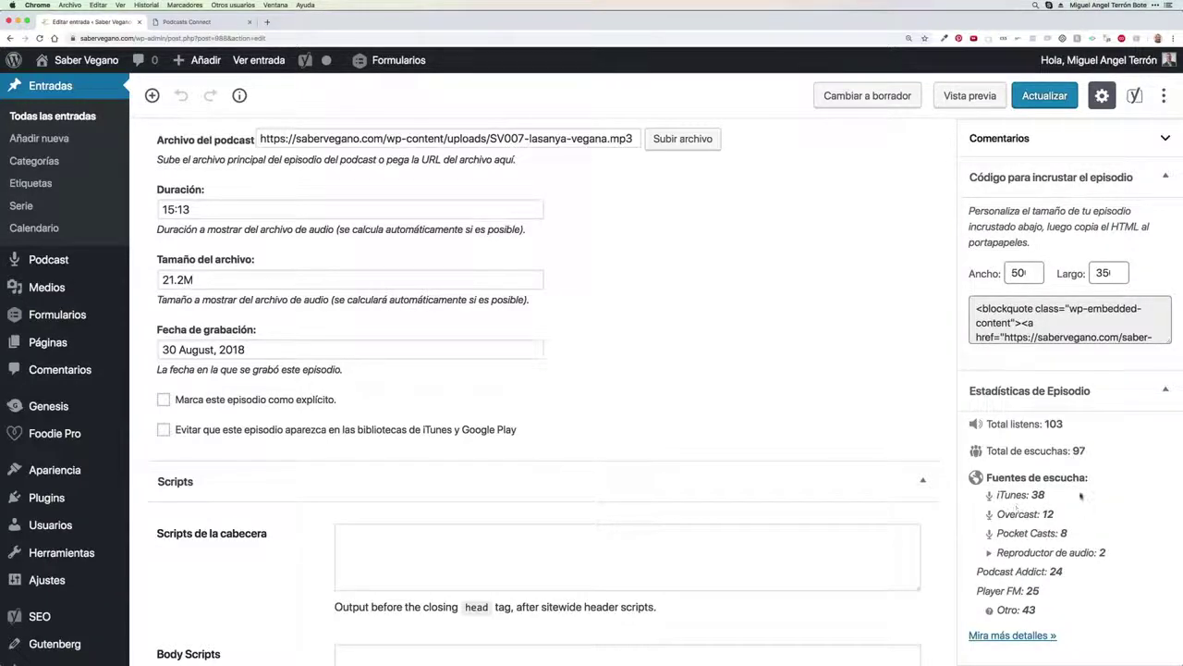
pyautogui.moveTo(1044, 423); pyautogui.dragTo(1072, 425)
pyautogui.doubleClick(1077, 450)
pyautogui.click(1100, 460)
pyautogui.scroll(-1, 1063, 601)
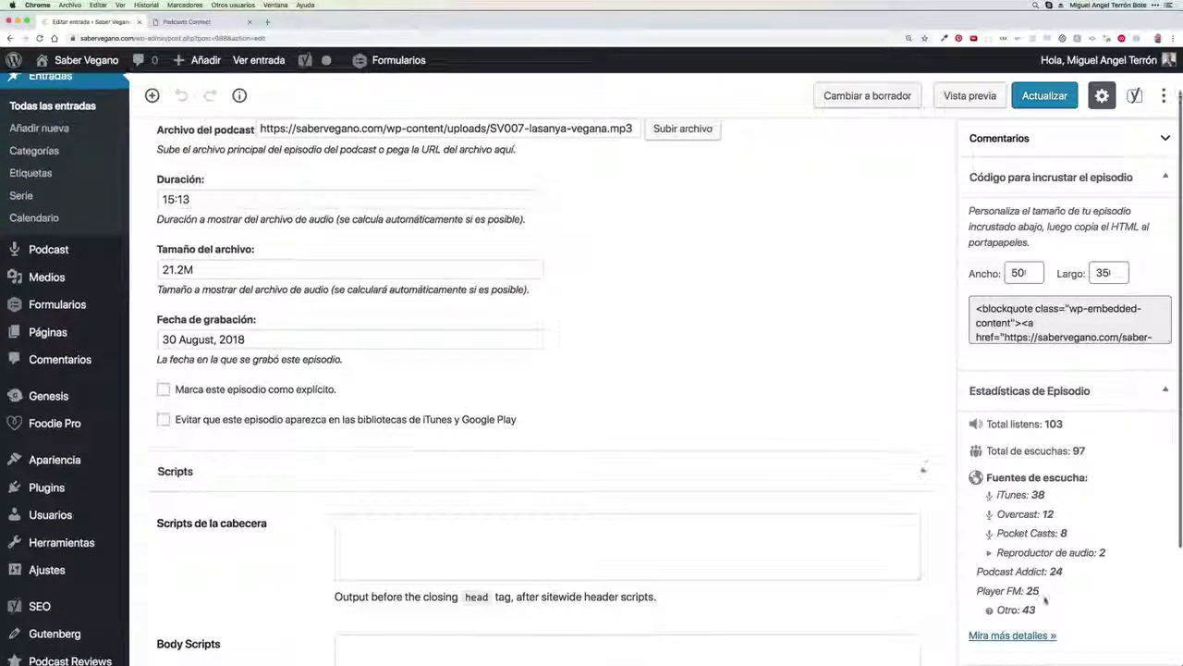
# Open the episode's detailed statistics, leaving the editor without saving, and inspect individual days on the daily listening graph.
pyautogui.click(1017, 636)
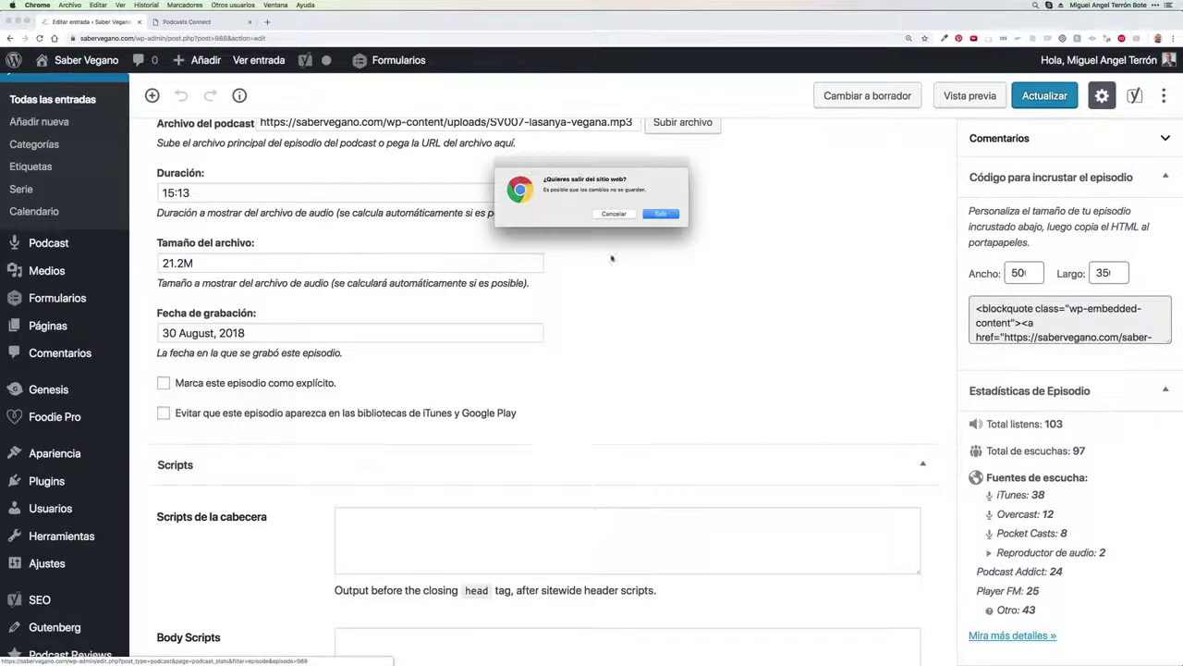
pyautogui.click(662, 214)
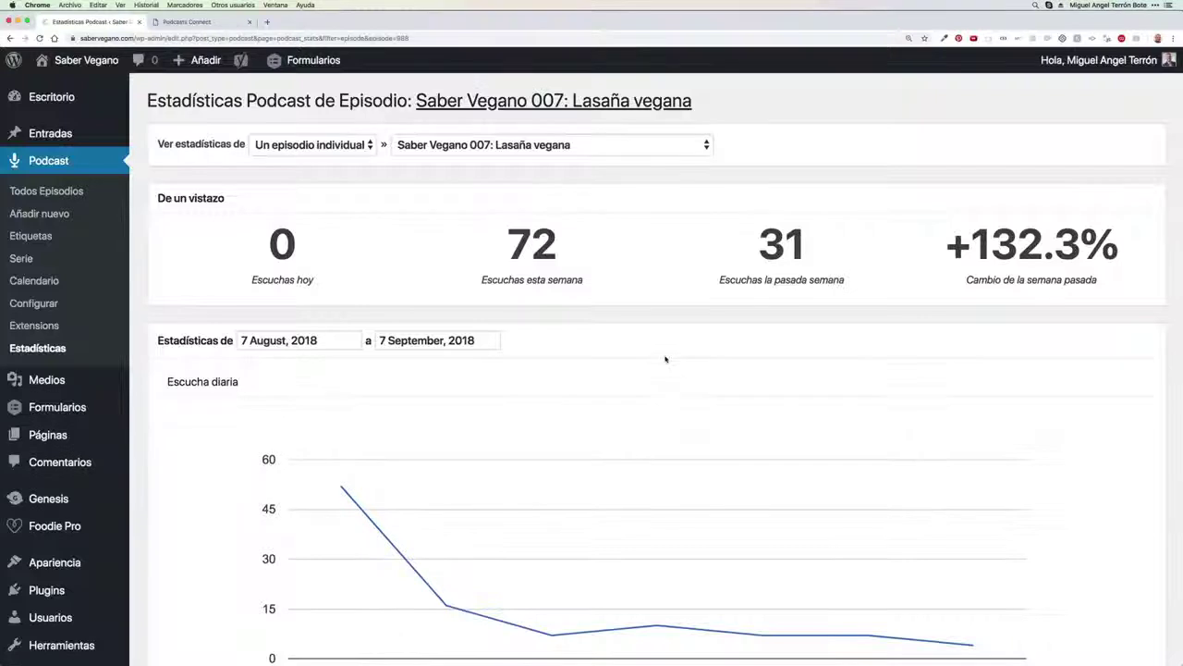
pyautogui.scroll(-3, 666, 361)
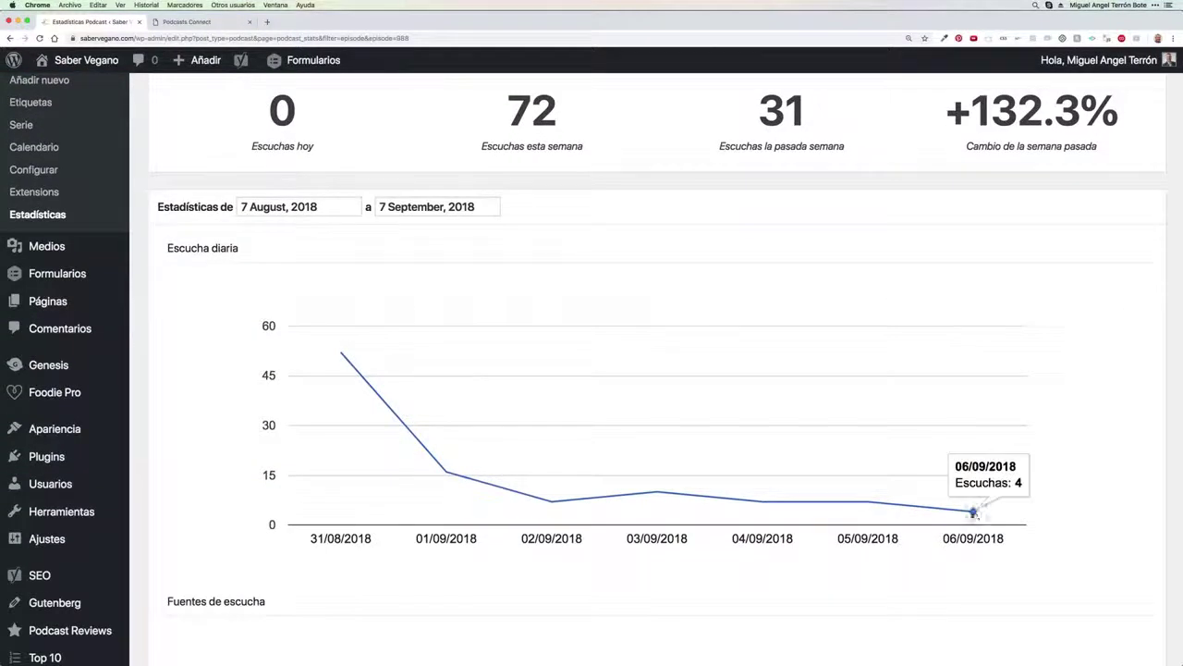
pyautogui.moveTo(341, 353)
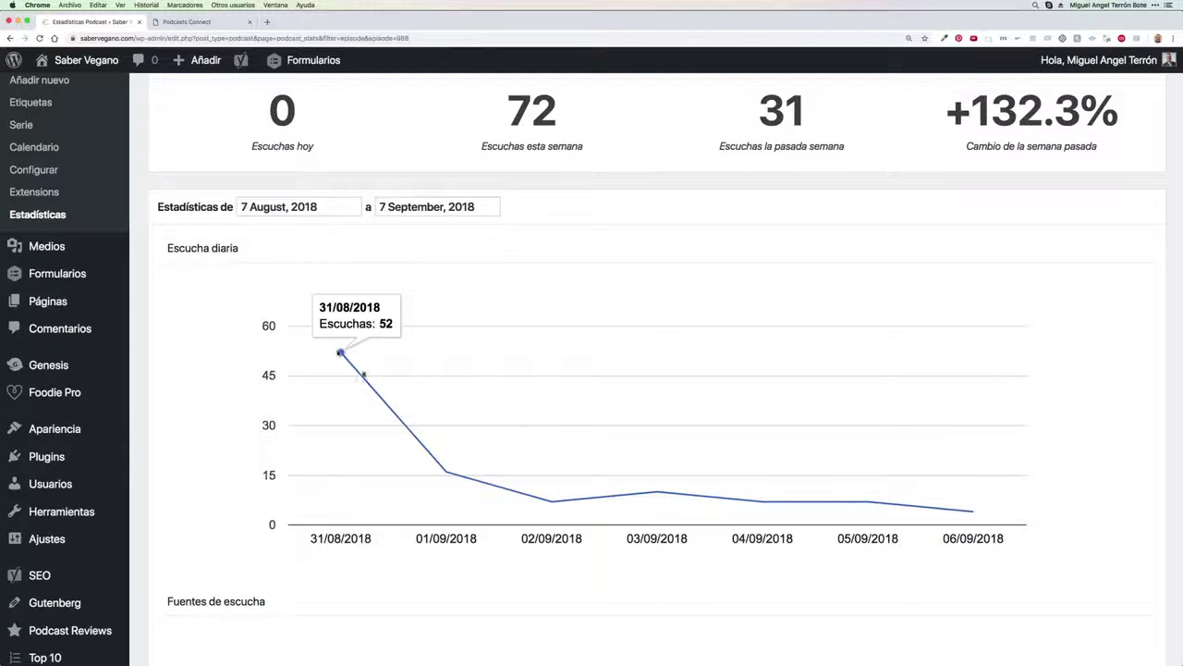
pyautogui.moveTo(449, 475)
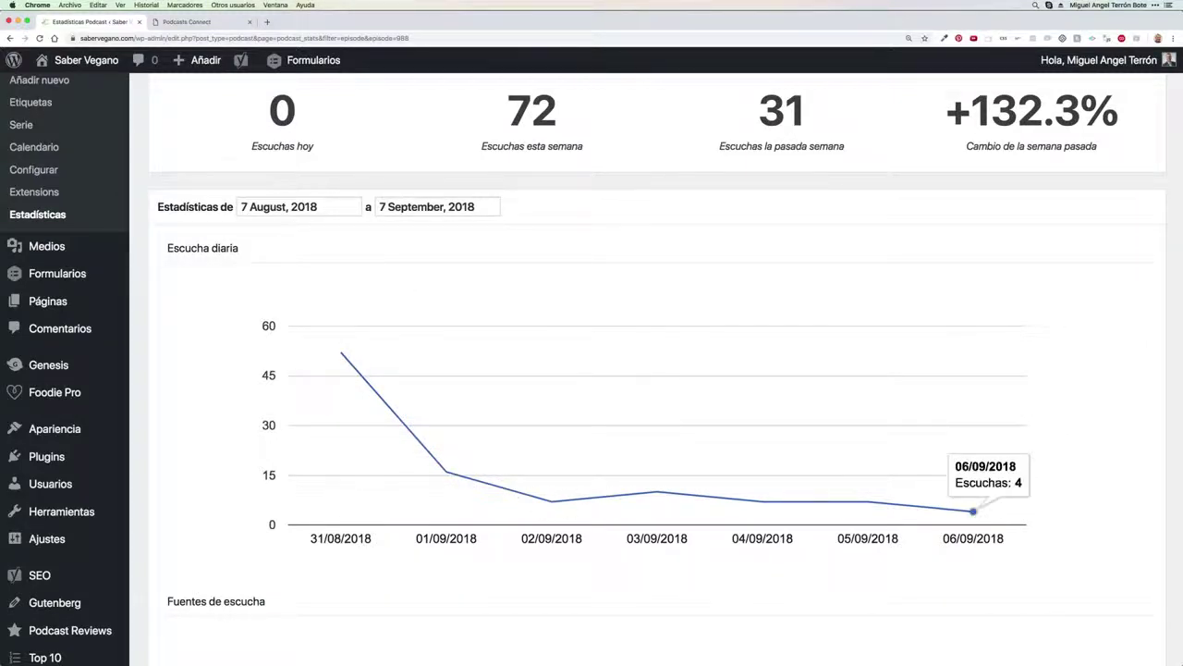
# Set the start date of the episode statistics to 1 August 2018 and apply the new date range.
pyautogui.click(319, 206)
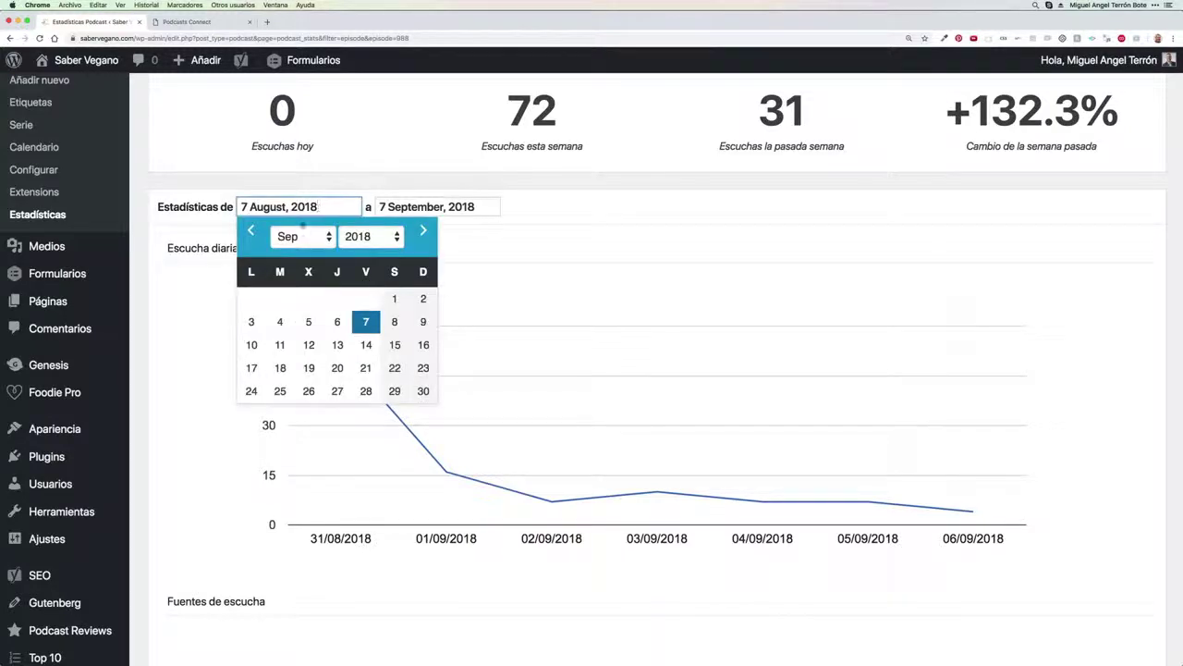
pyautogui.click(251, 233)
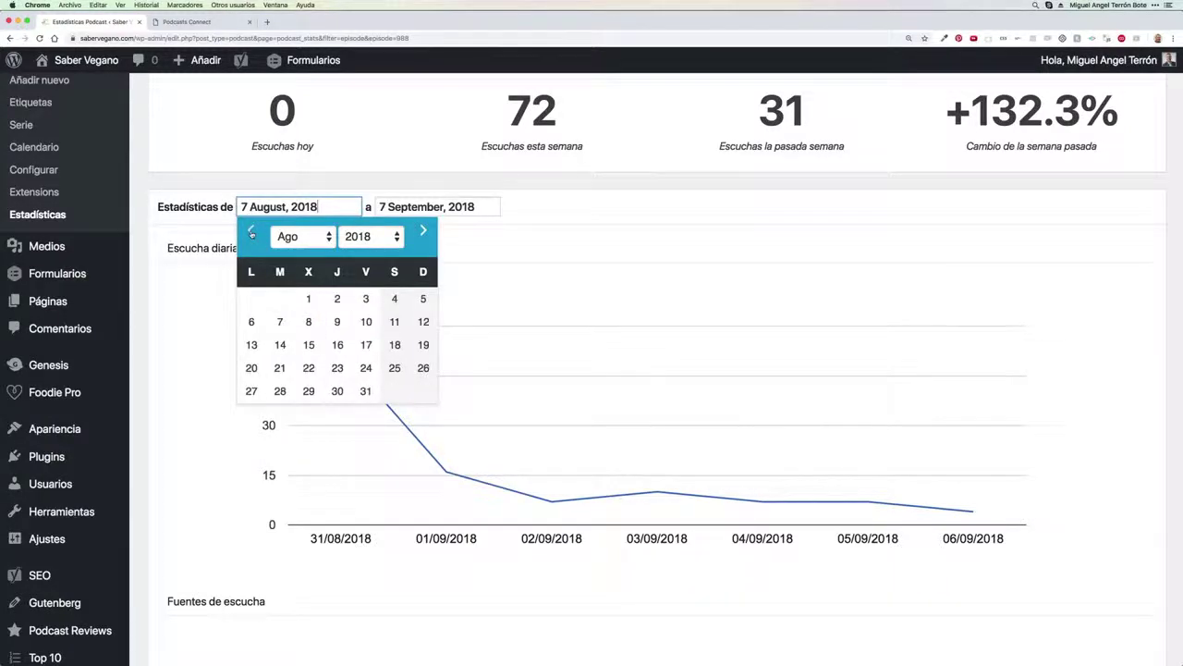
pyautogui.click(305, 300)
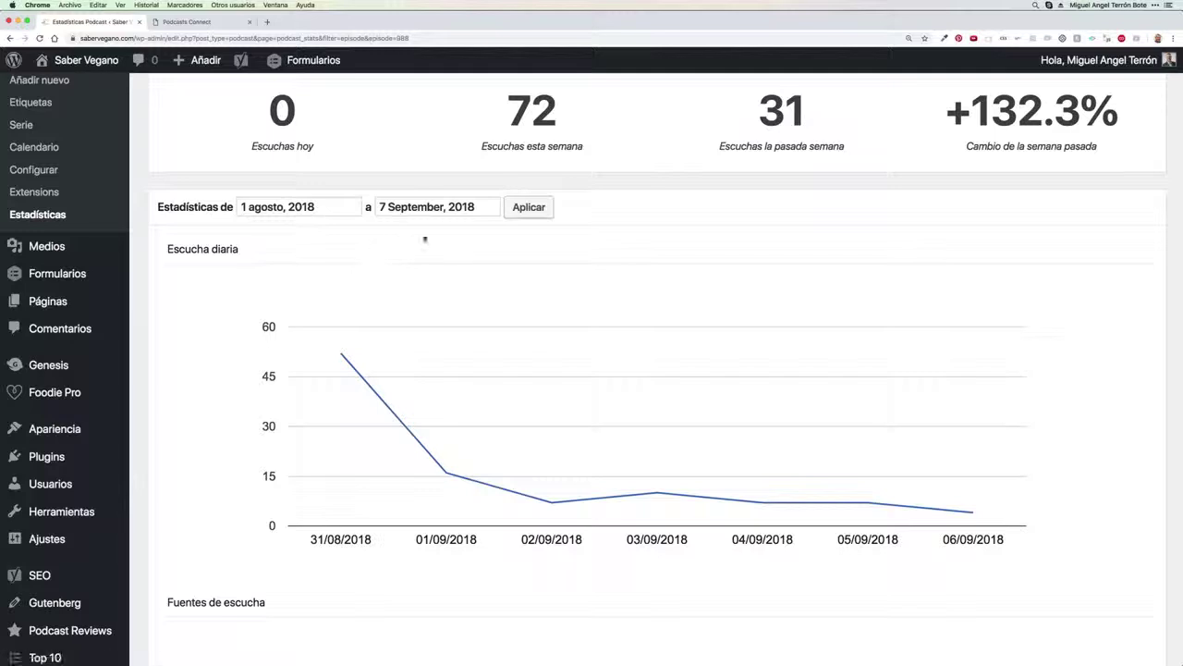
pyautogui.click(530, 211)
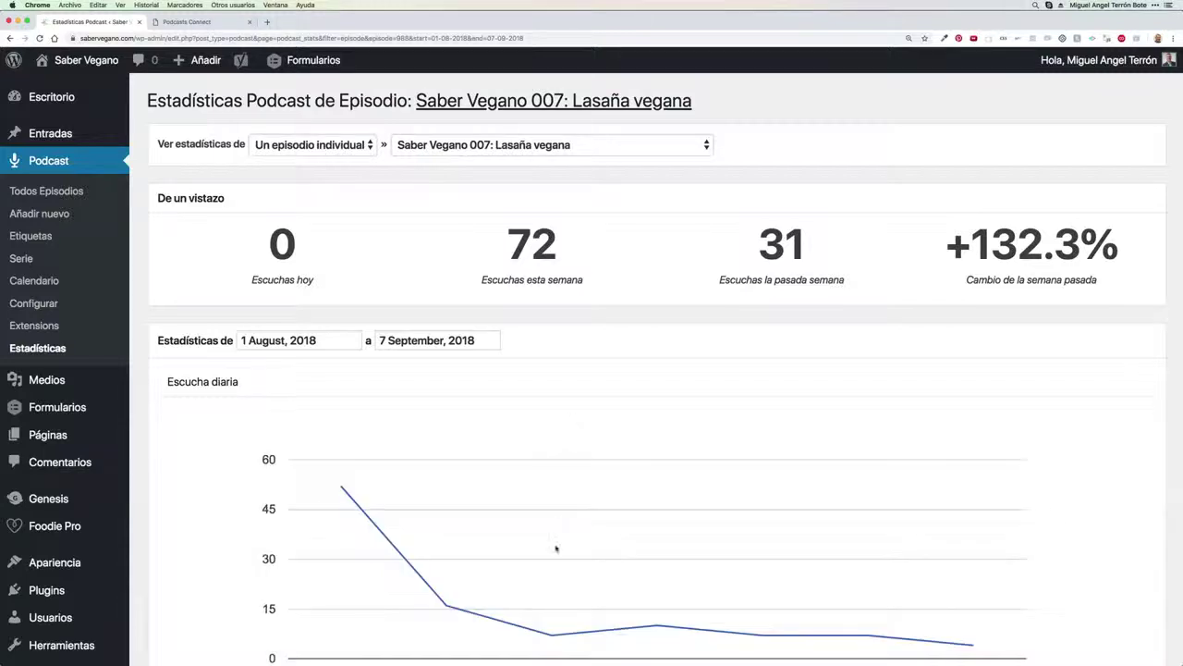
# Examine the episode's daily listening graph and the listening sources chart for the chosen date range.
pyautogui.scroll(-1, 555, 548)
pyautogui.scroll(-5, 555, 548)
pyautogui.moveTo(340, 261)
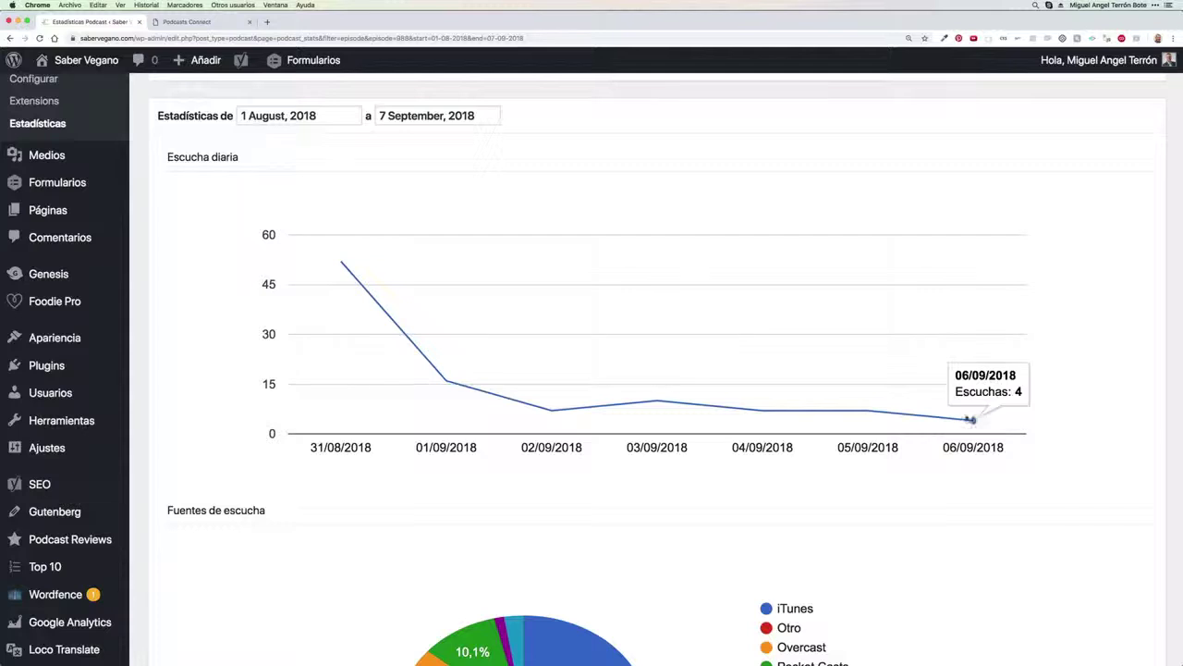
pyautogui.scroll(-3, 1056, 432)
pyautogui.scroll(-5, 1054, 436)
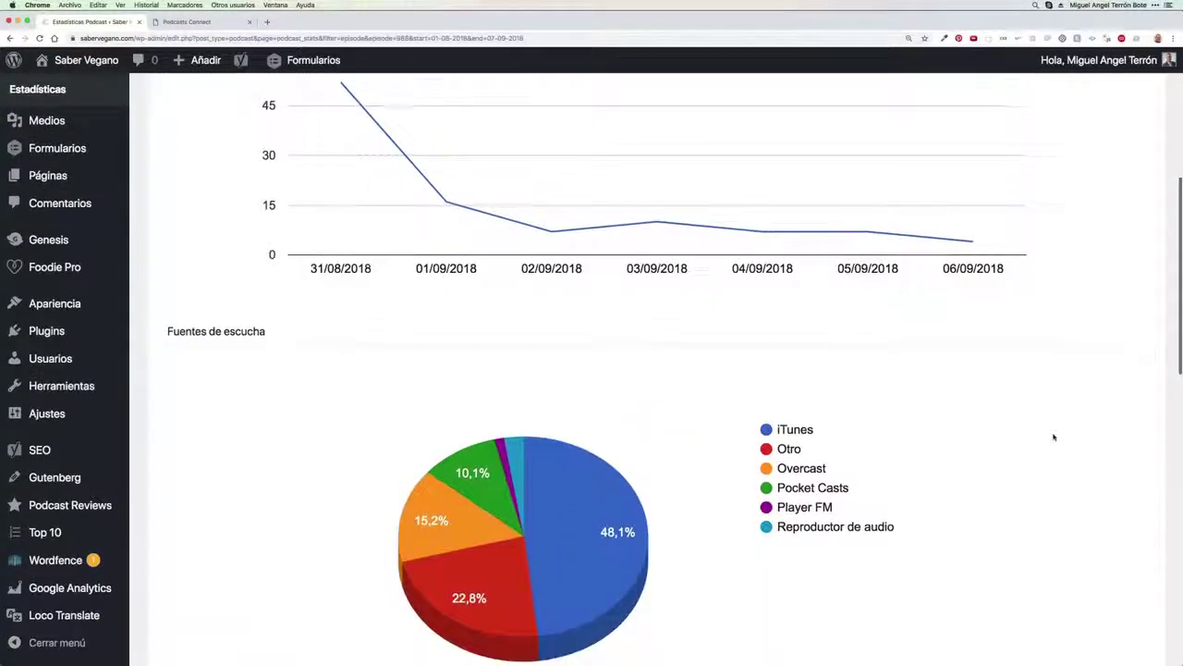
pyautogui.scroll(-4, 1054, 436)
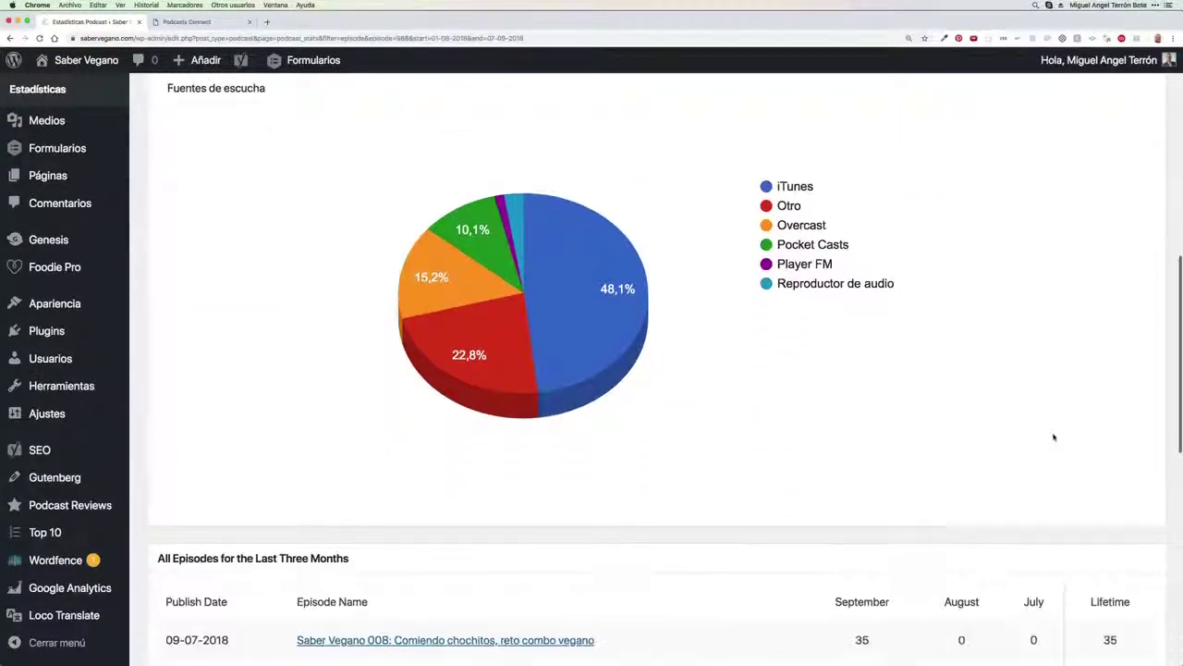
pyautogui.scroll(15, 1054, 436)
pyautogui.scroll(2, 1054, 436)
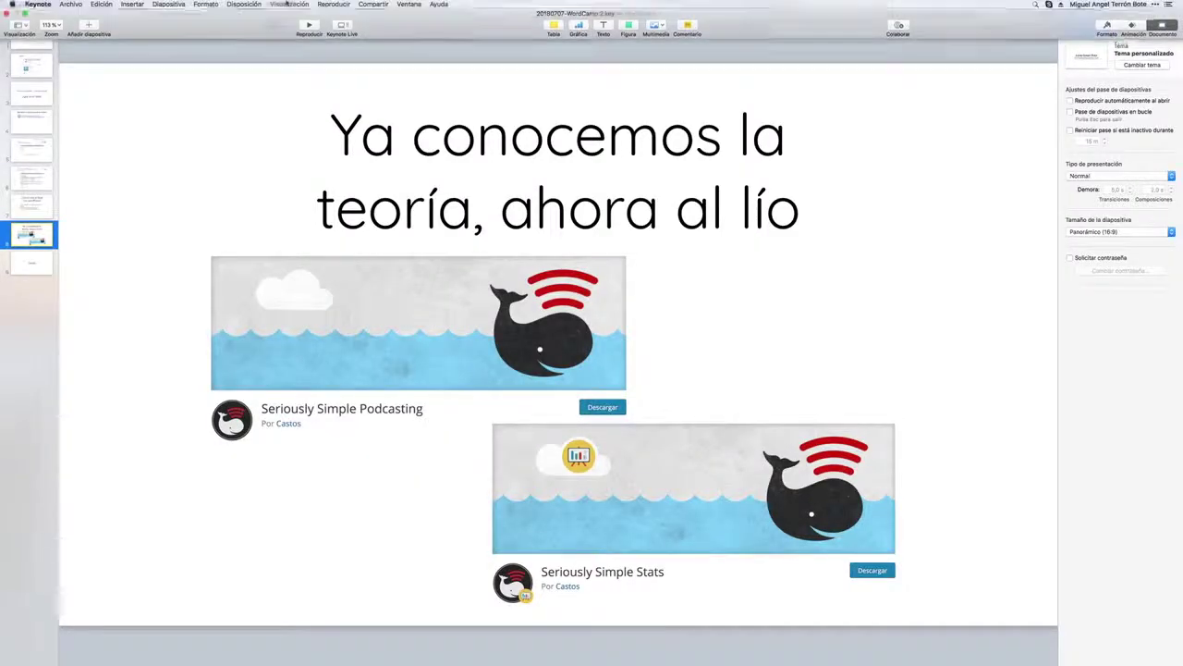
# Switch to the Keynote presentation, start the slideshow and advance to the "Dudas" slide.
pyautogui.press('super+alt+p')
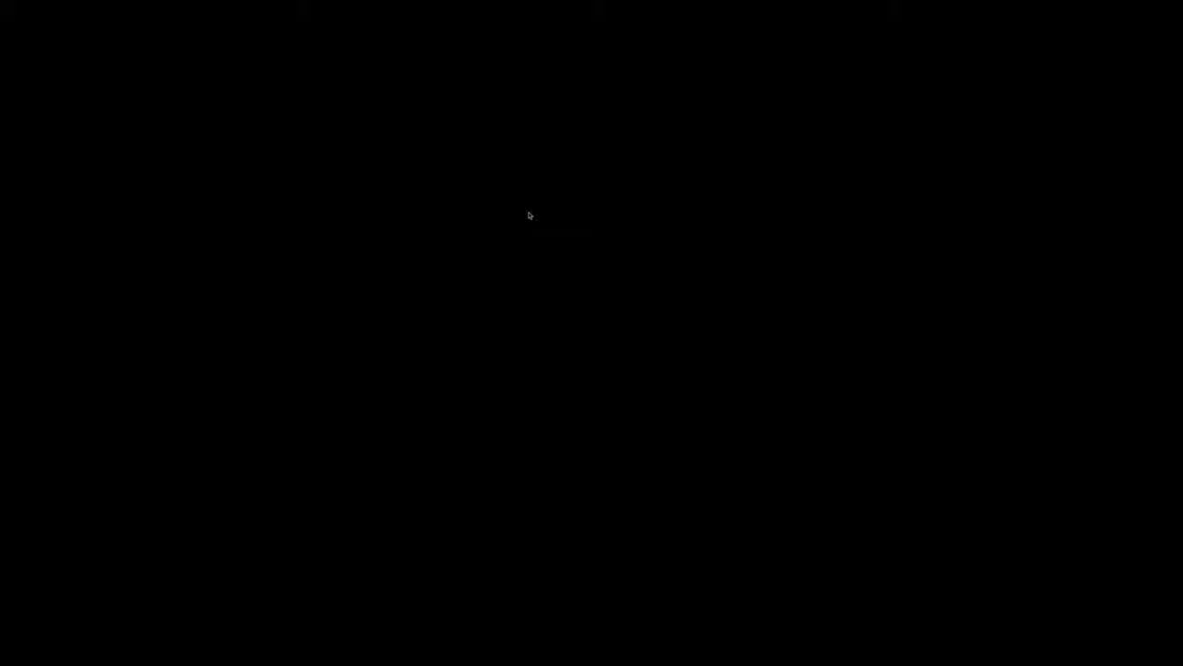
pyautogui.press('Right')
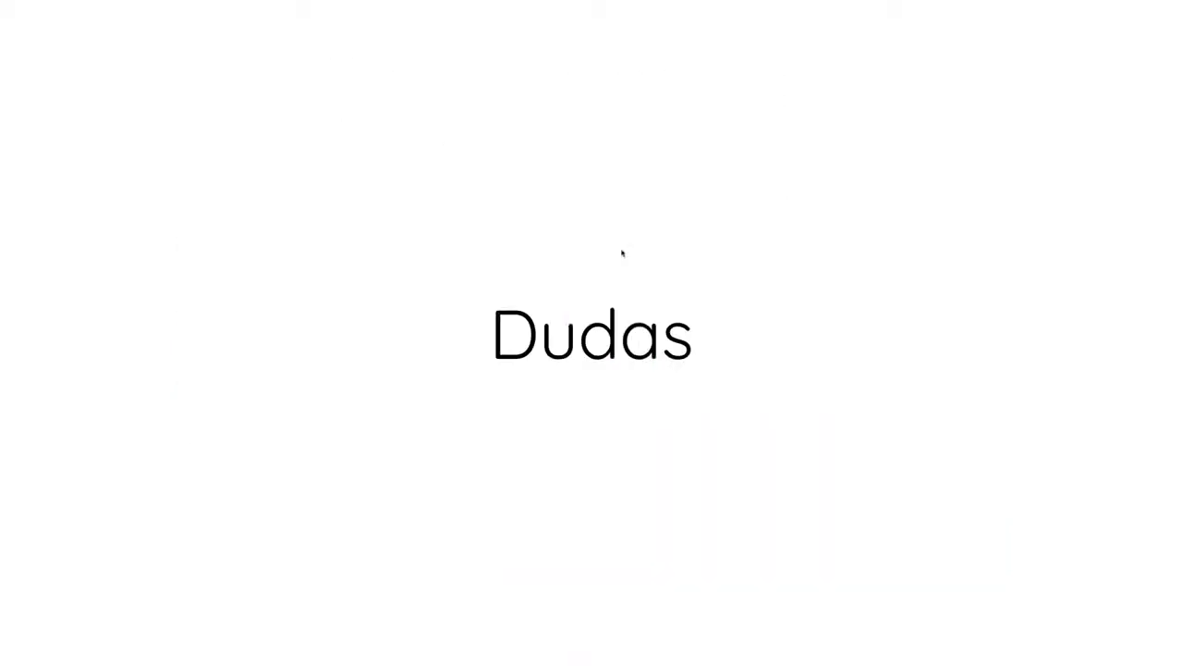